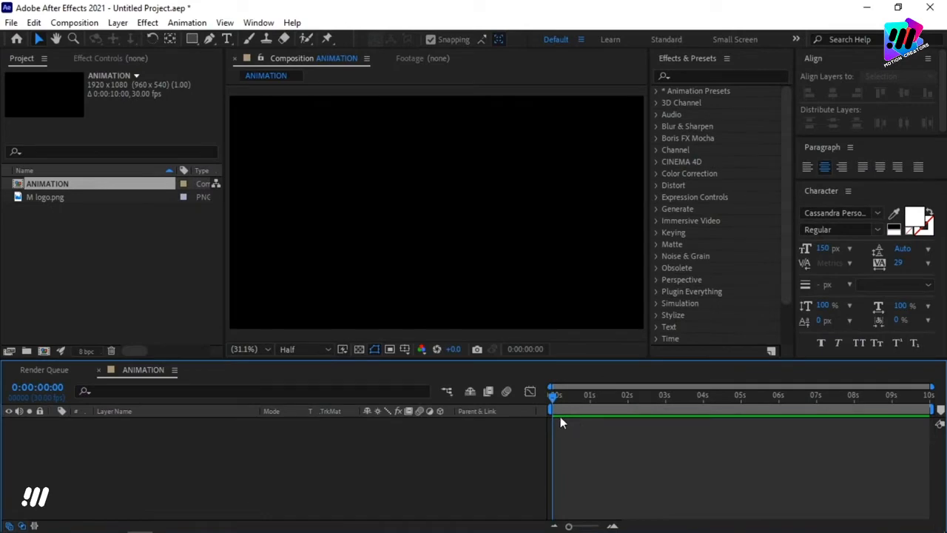
# Create a new composition named TEXT at 1920 x 1080 px, 30 fps and 10 seconds long.
pyautogui.click(44, 351)
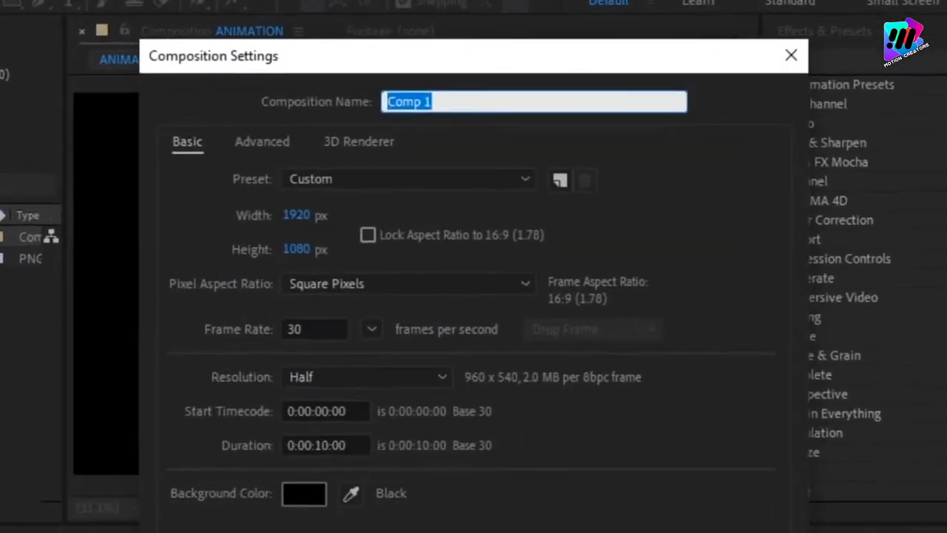
pyautogui.press('BackSpace')
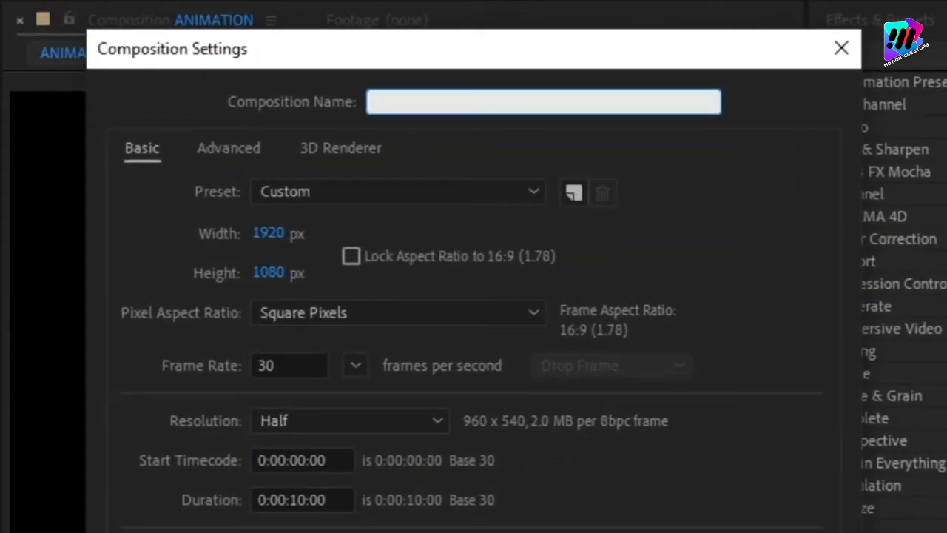
pyautogui.write('TEXT')
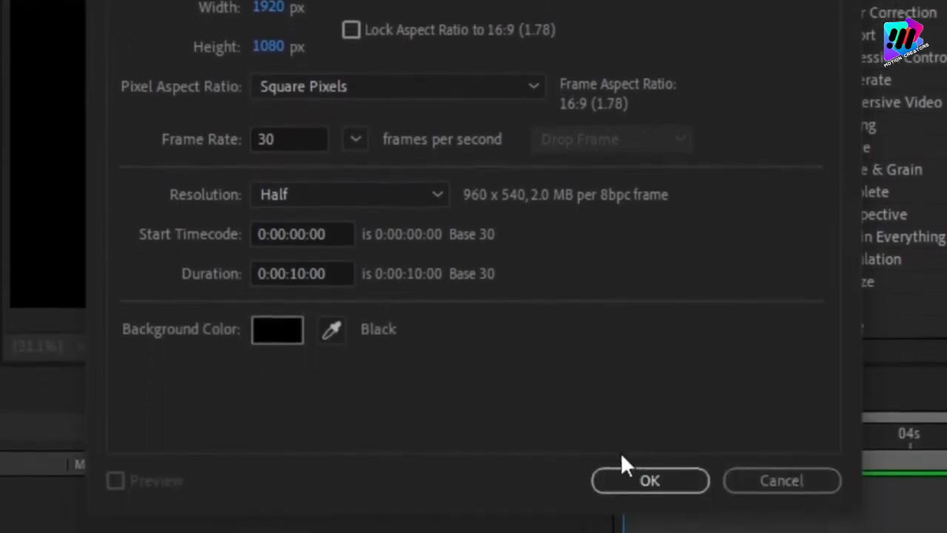
pyautogui.click(635, 477)
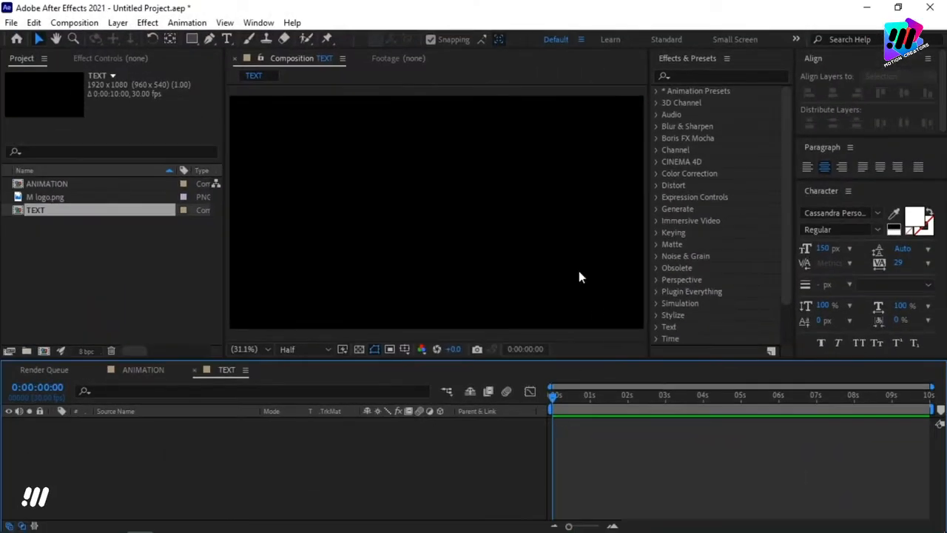
# Add a text layer reading "Liquid." to the TEXT composition.
pyautogui.click(228, 42)
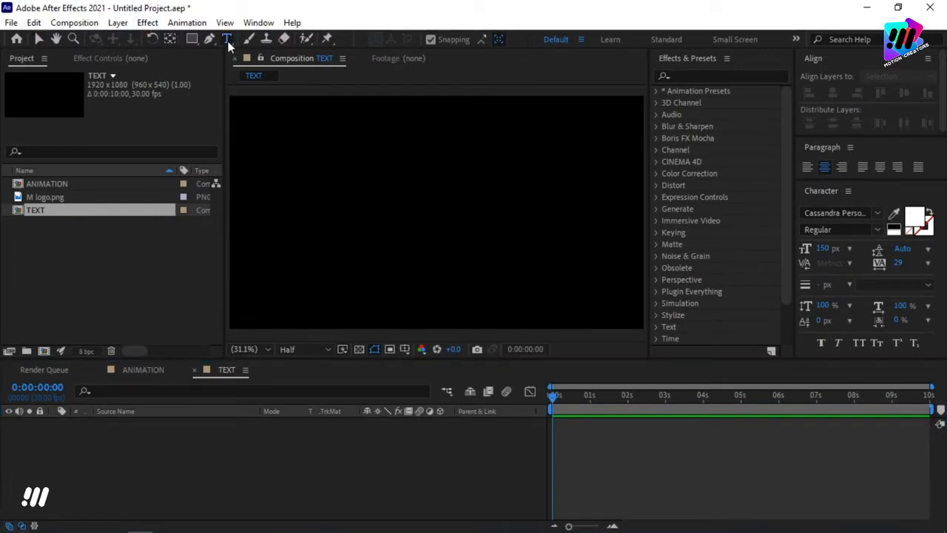
pyautogui.click(395, 218)
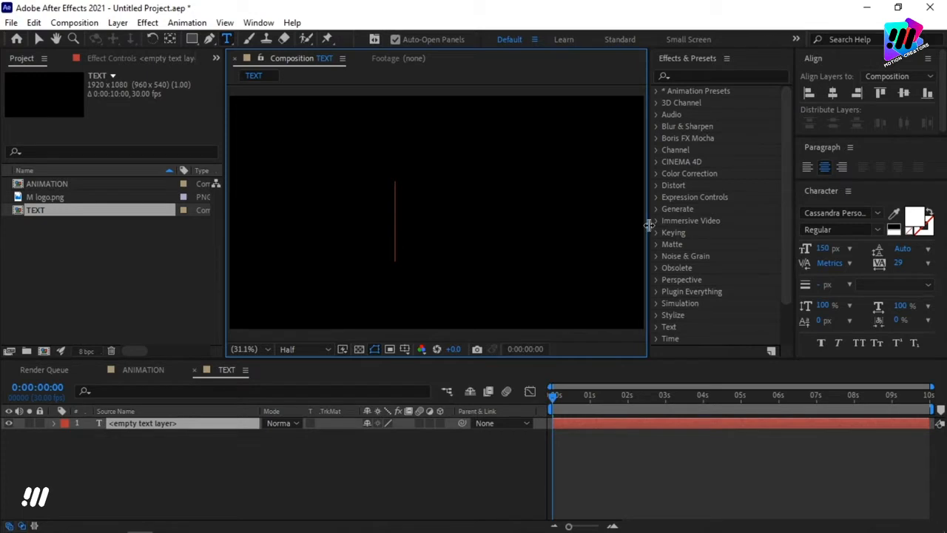
pyautogui.write('Li')
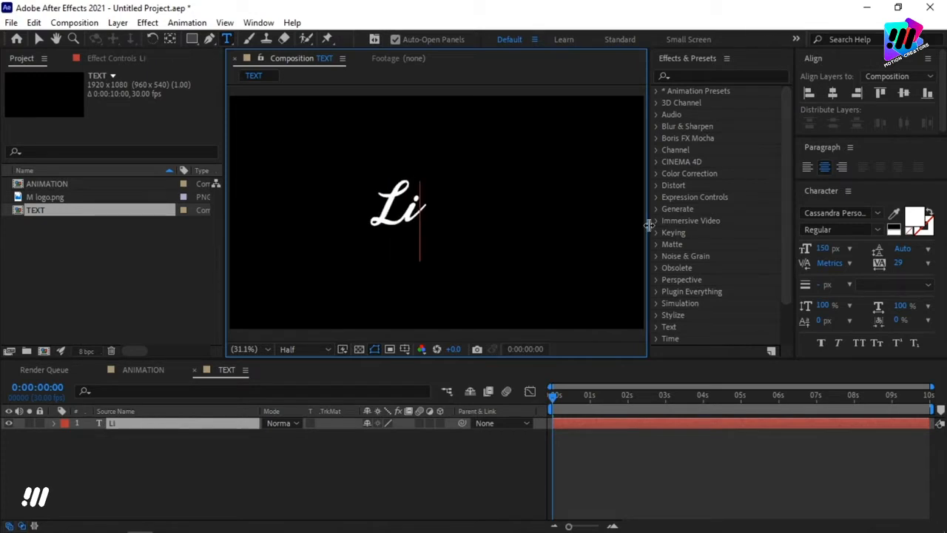
pyautogui.write('quiad')
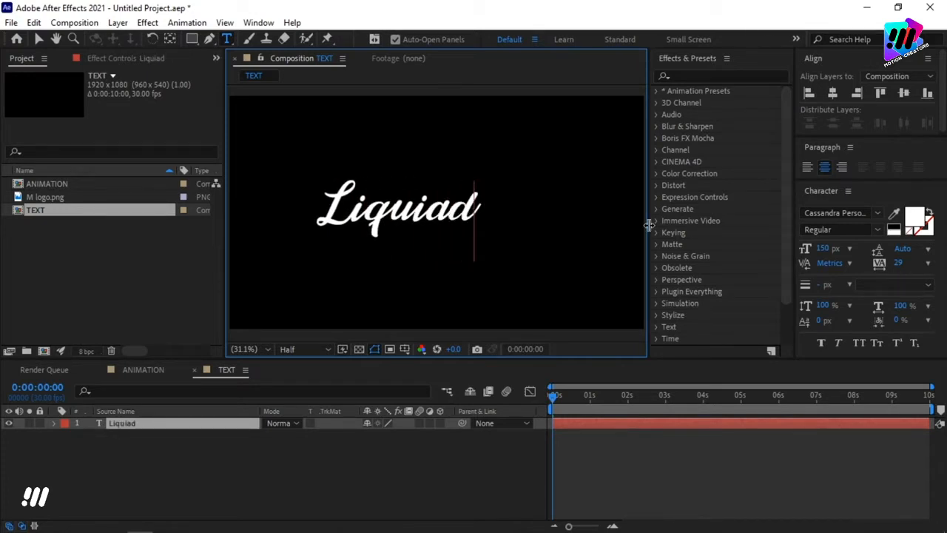
pyautogui.press('Left')
pyautogui.press('BackSpace')
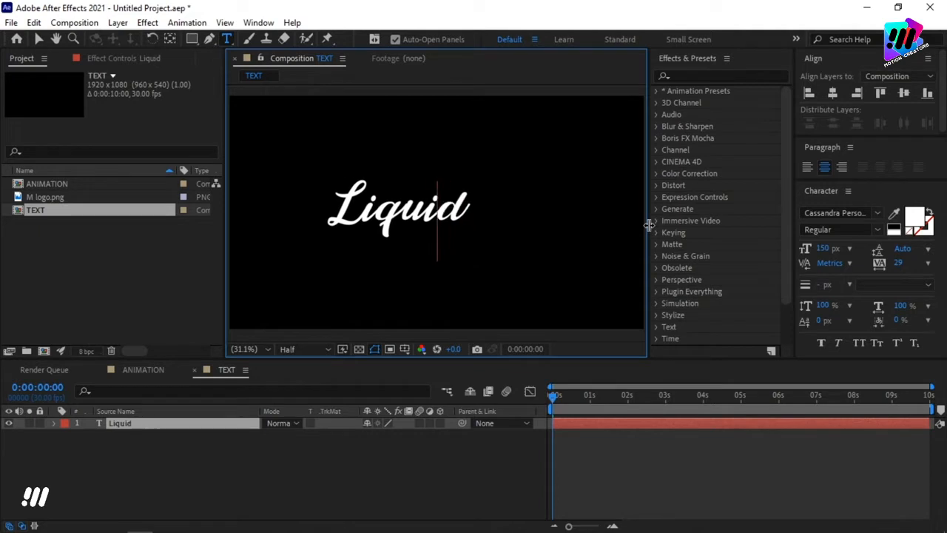
pyautogui.press('Right')
pyautogui.write('.')
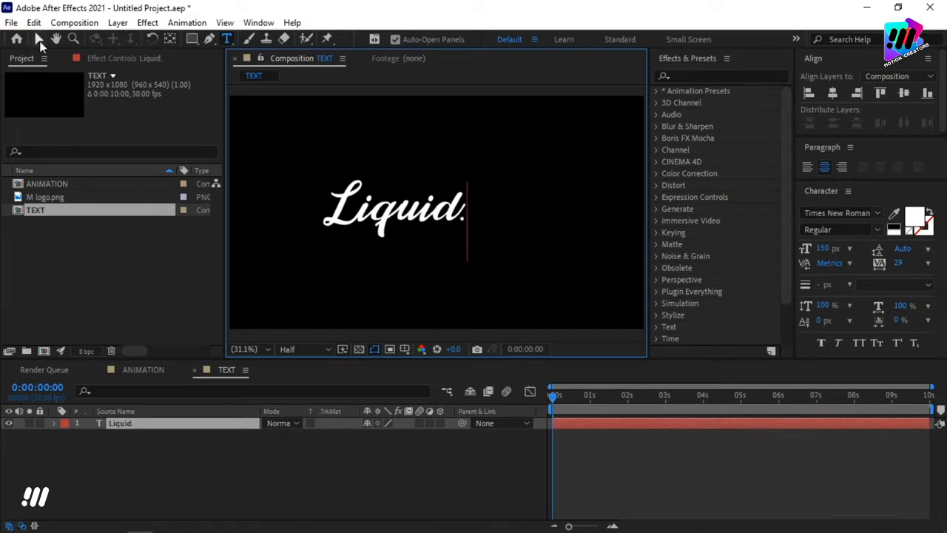
pyautogui.click(39, 39)
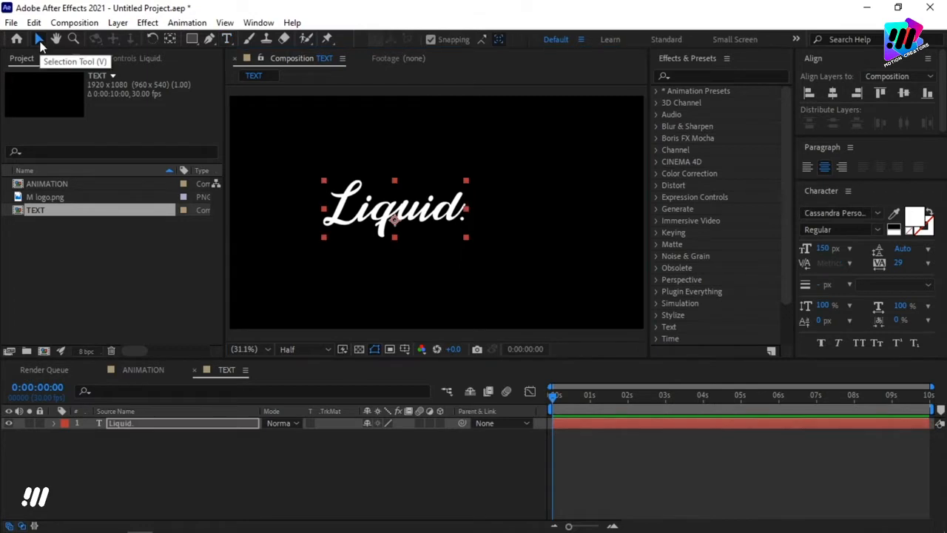
# Center the "Liquid." text layer horizontally and vertically in the composition, then deselect it.
pyautogui.click(832, 92)
pyautogui.click(904, 93)
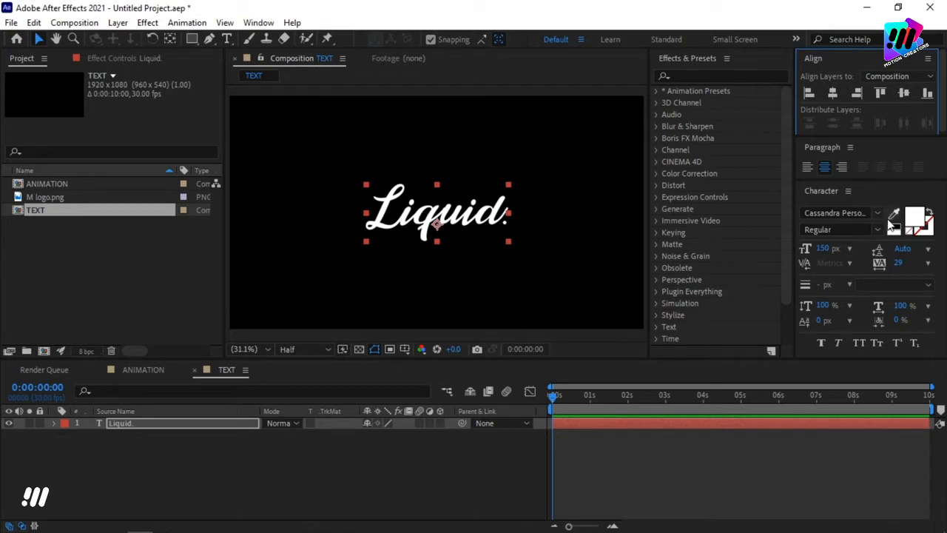
pyautogui.click(249, 471)
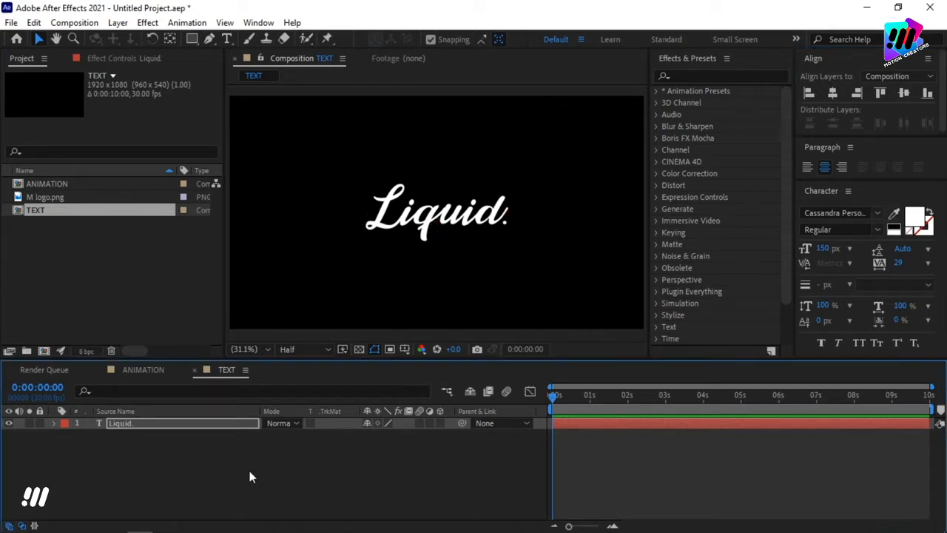
# Place the TEXT composition as a layer inside the ANIMATION composition.
pyautogui.click(148, 373)
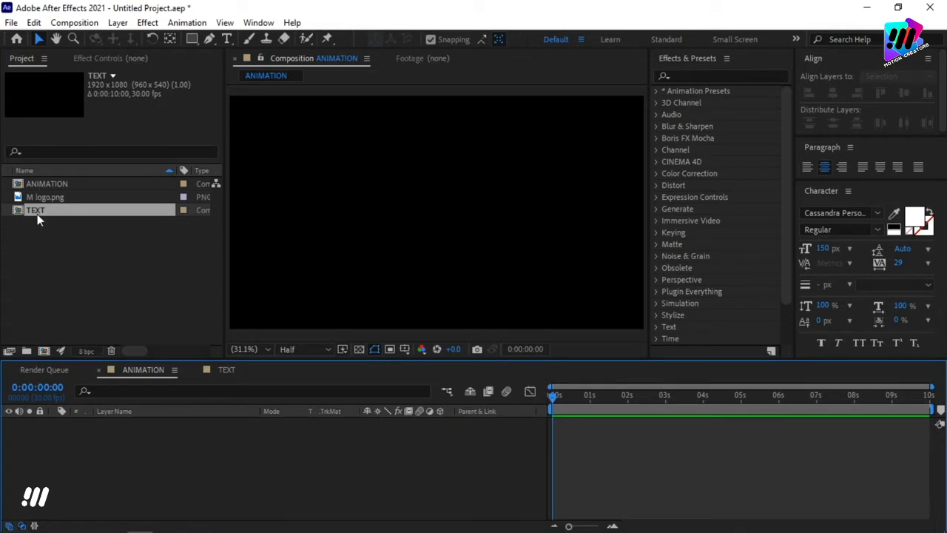
pyautogui.moveTo(37, 214); pyautogui.dragTo(128, 434)
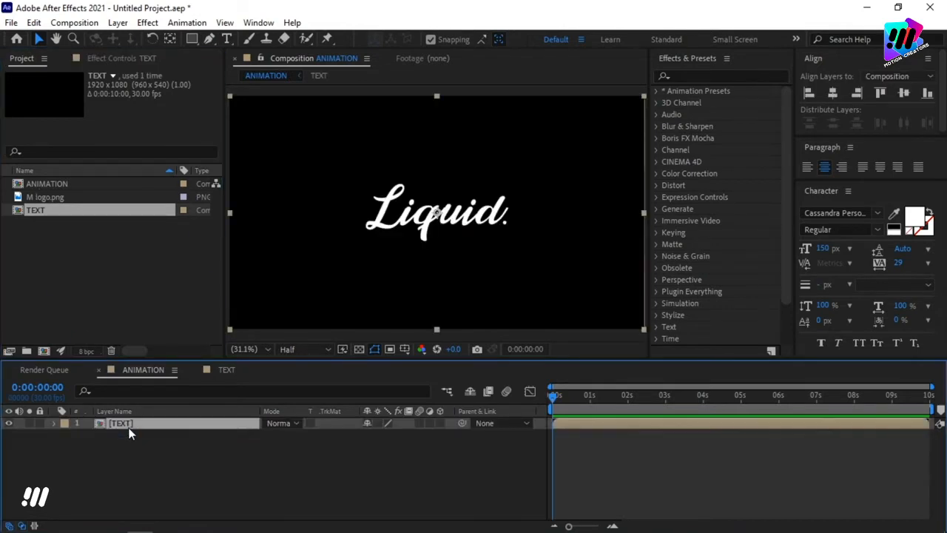
pyautogui.click(168, 465)
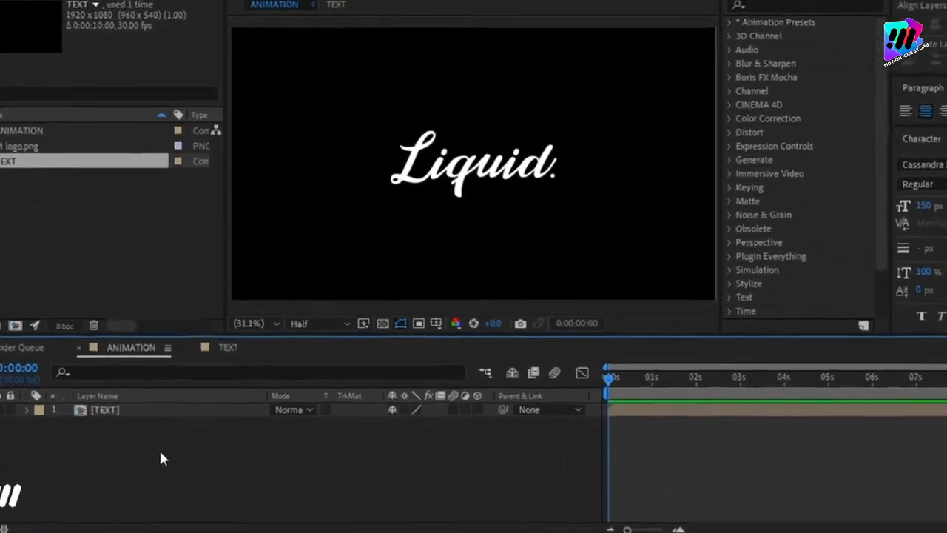
# Create a white 1920 x 1080 px solid named Water in the ANIMATION composition.
pyautogui.rightClick(167, 458)
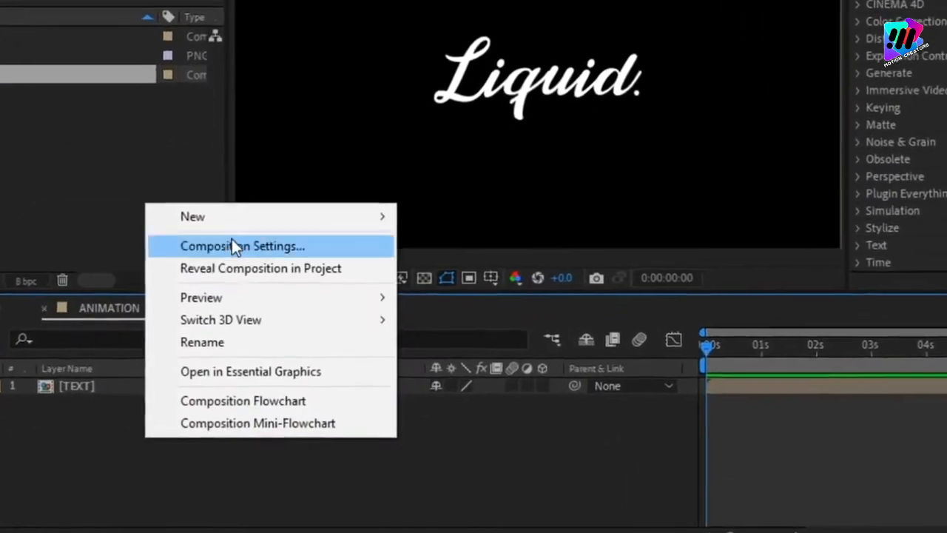
pyautogui.moveTo(225, 219)
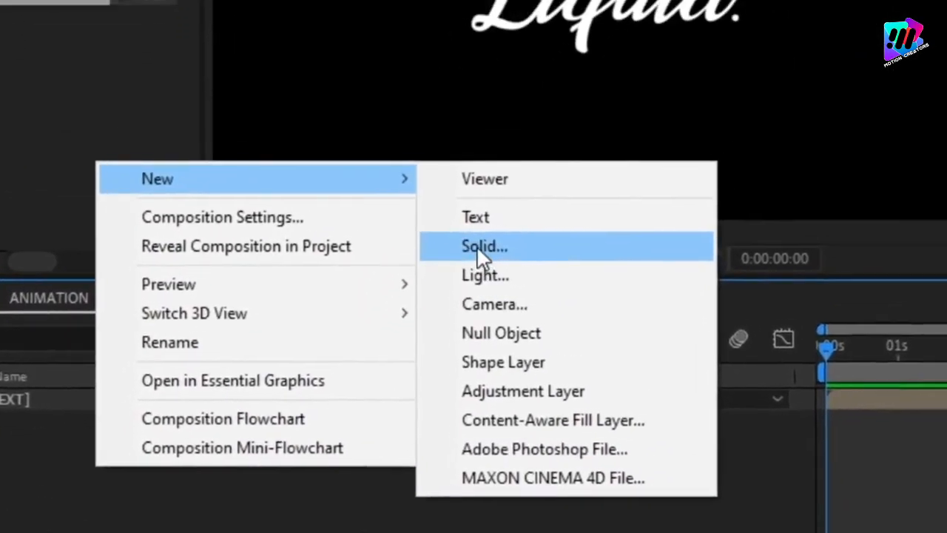
pyautogui.click(477, 246)
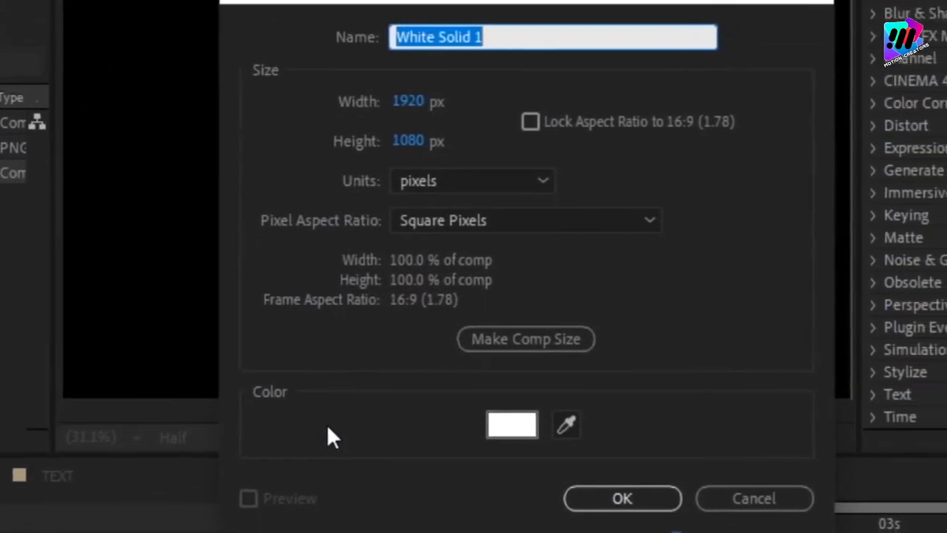
pyautogui.press('BackSpace')
pyautogui.write('Wa')
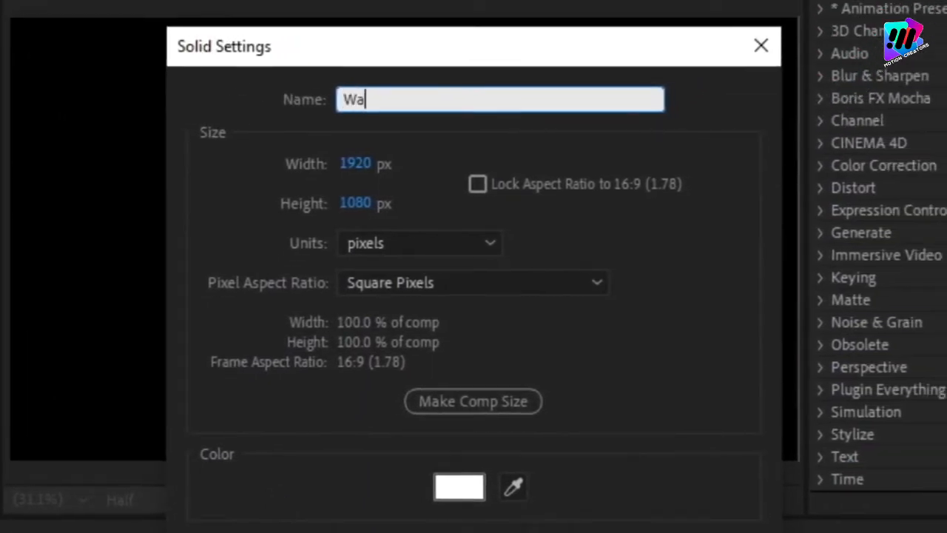
pyautogui.write('ter')
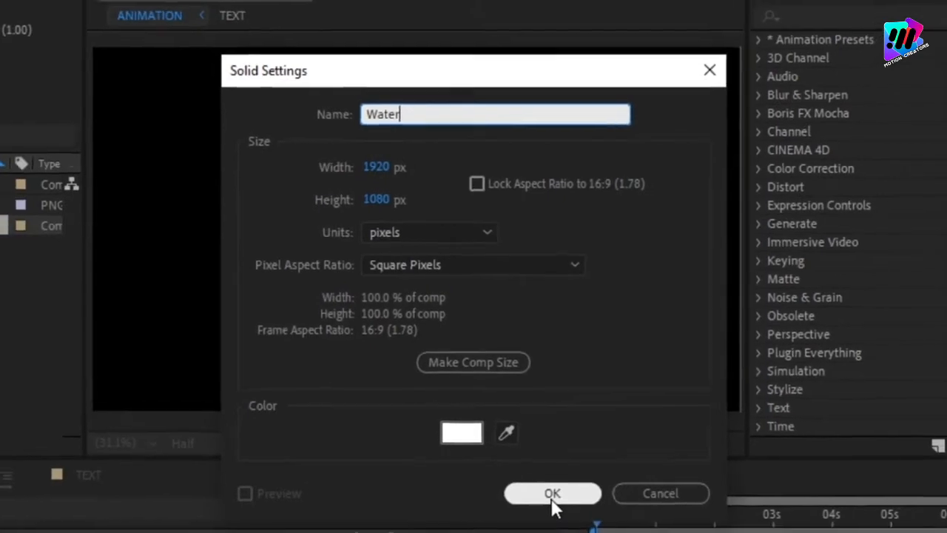
pyautogui.click(552, 493)
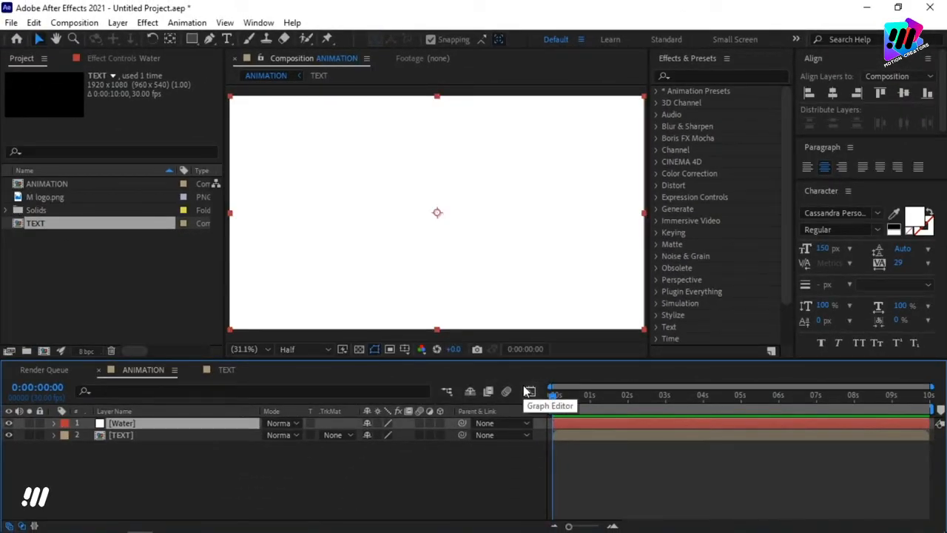
# Set the Water solid's scale to 40% and try moving it below the TEXT layer and back above it.
pyautogui.click(680, 77)
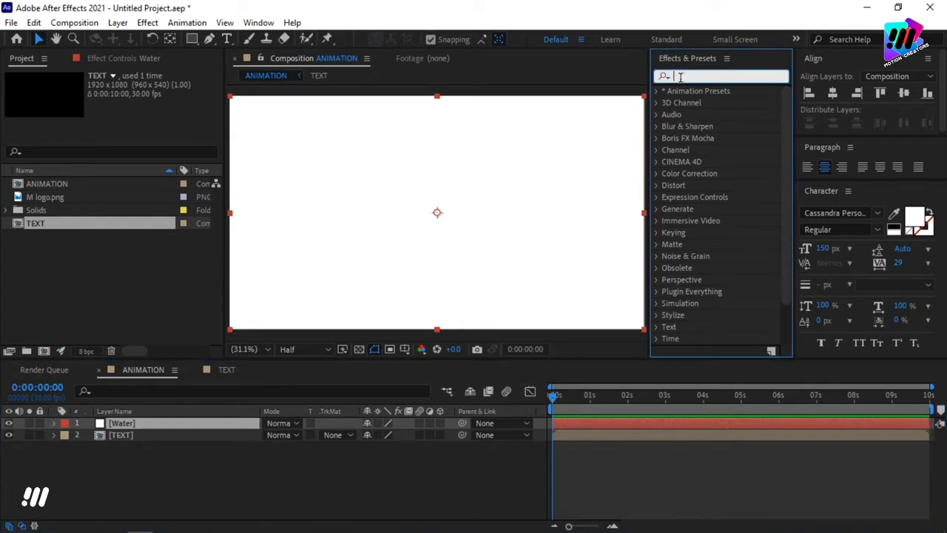
pyautogui.click(179, 427)
pyautogui.press('s')
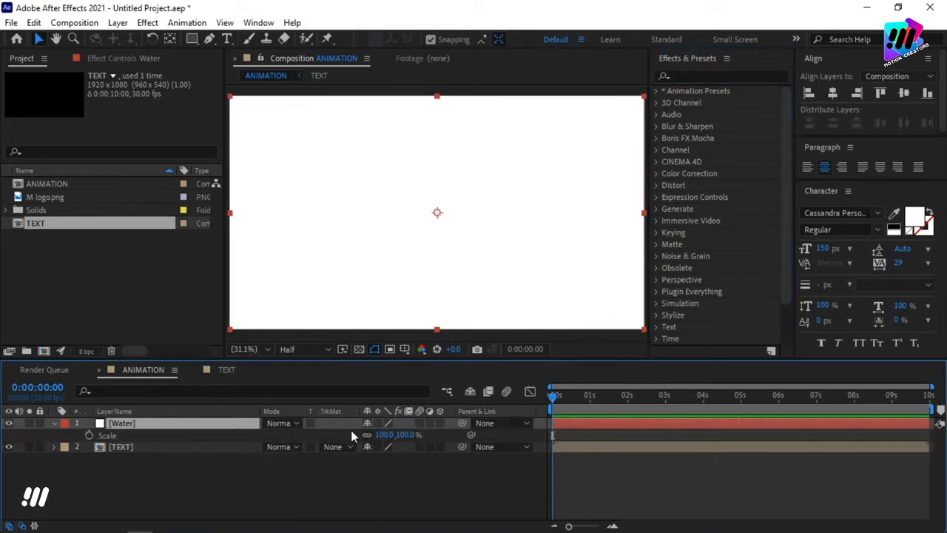
pyautogui.click(408, 435)
pyautogui.write('40')
pyautogui.press('Return')
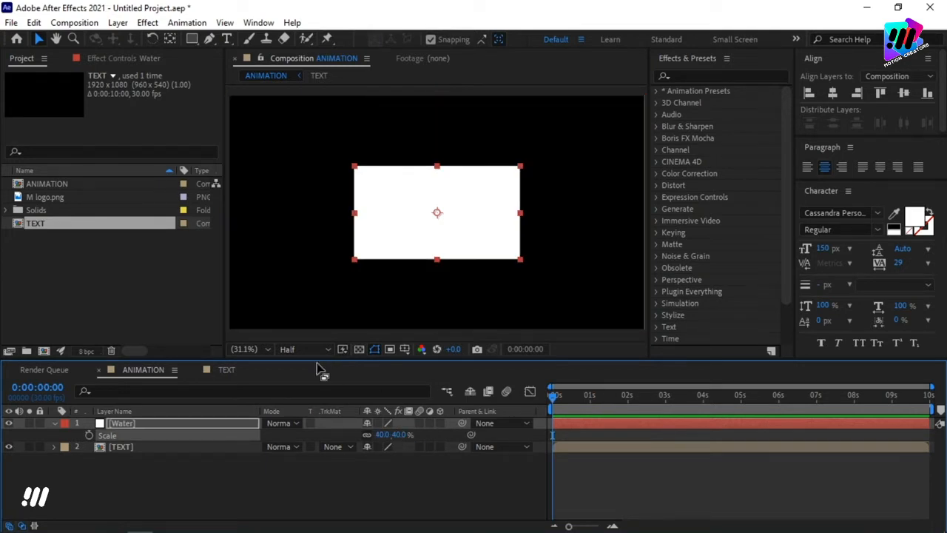
pyautogui.moveTo(170, 425); pyautogui.dragTo(171, 457)
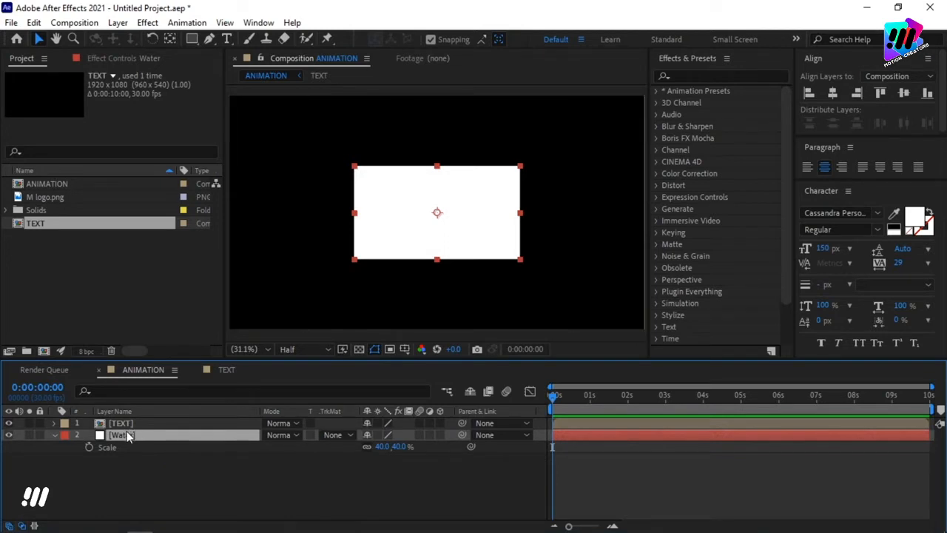
pyautogui.moveTo(127, 432); pyautogui.dragTo(124, 423)
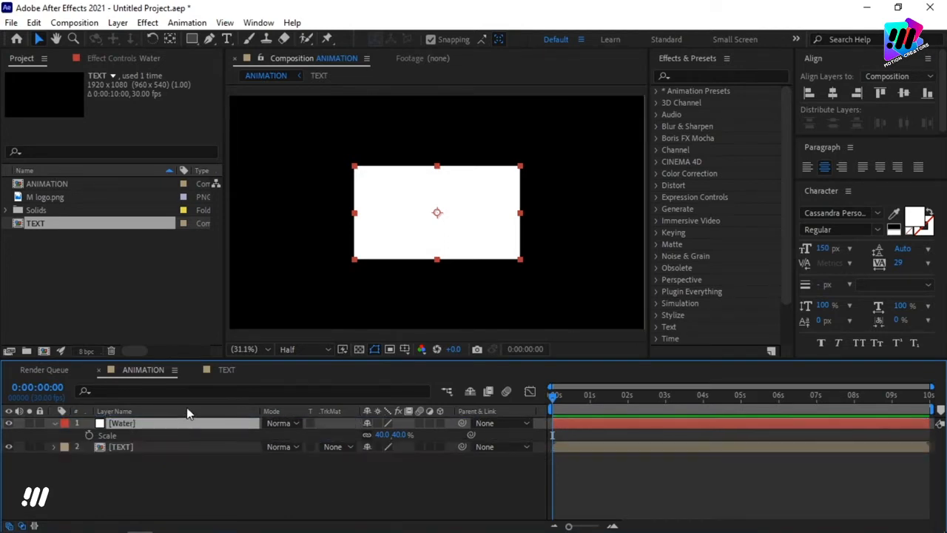
# Set the Water solid's scale to 45%.
pyautogui.click(403, 435)
pyautogui.write('45')
pyautogui.press('Return')
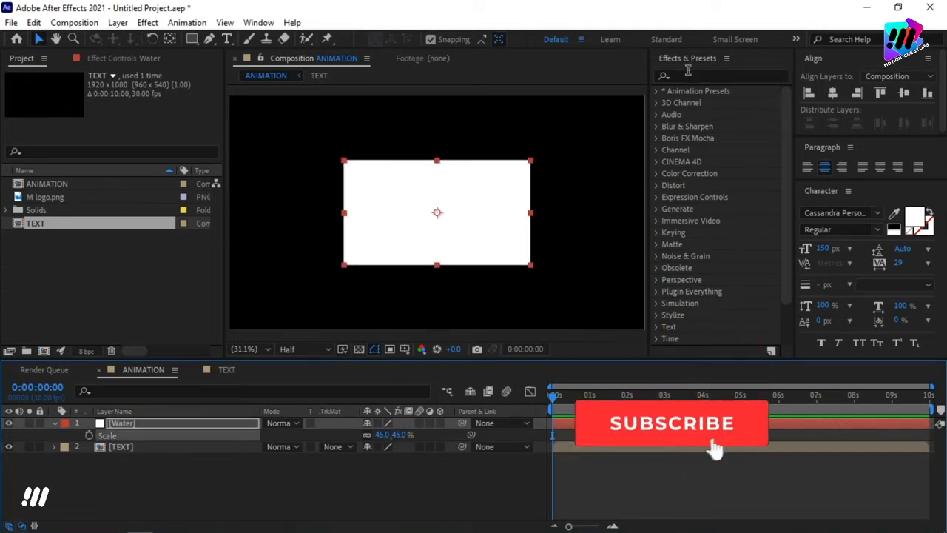
# Apply the Linear Wipe transition effect to the Water solid and keyframe Transition Completion at 0% at time zero.
pyautogui.click(688, 74)
pyautogui.write('linea')
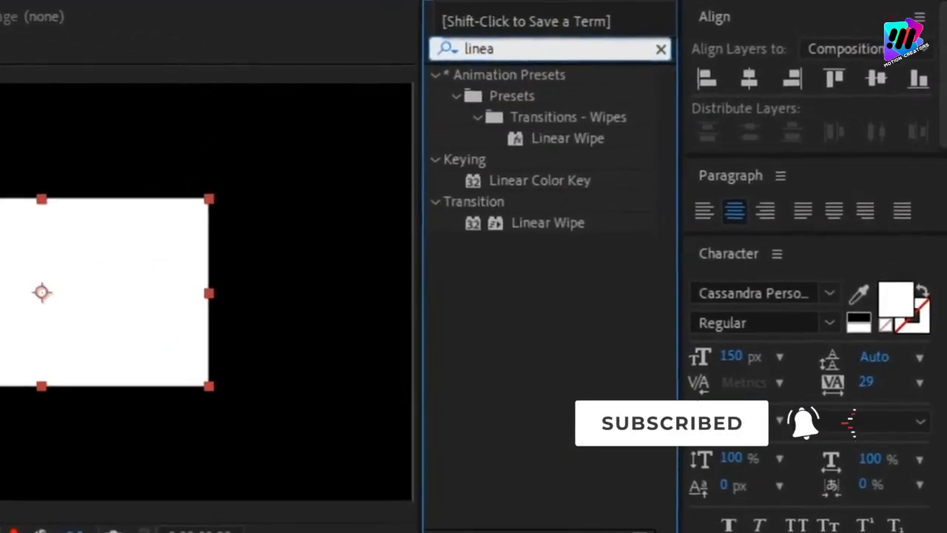
pyautogui.moveTo(589, 213); pyautogui.dragTo(557, 210)
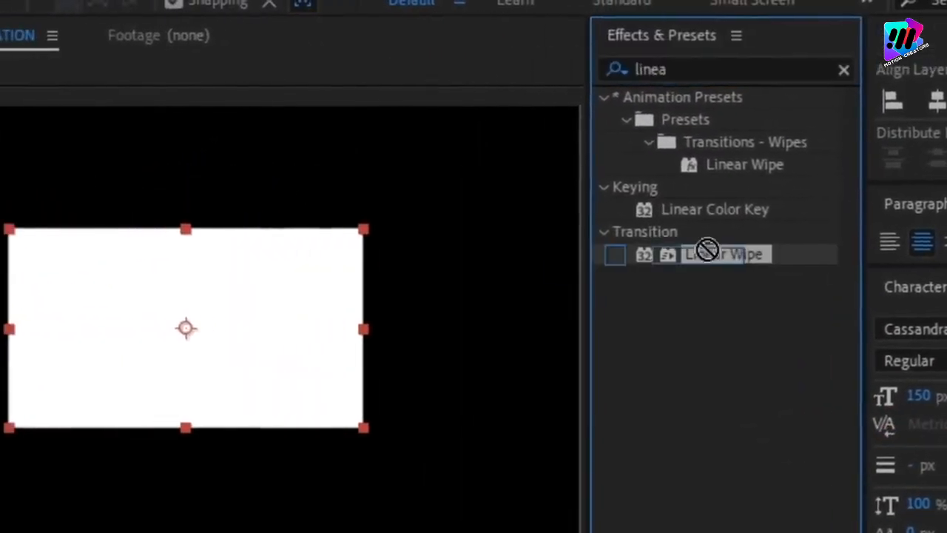
pyautogui.moveTo(707, 250); pyautogui.dragTo(253, 335)
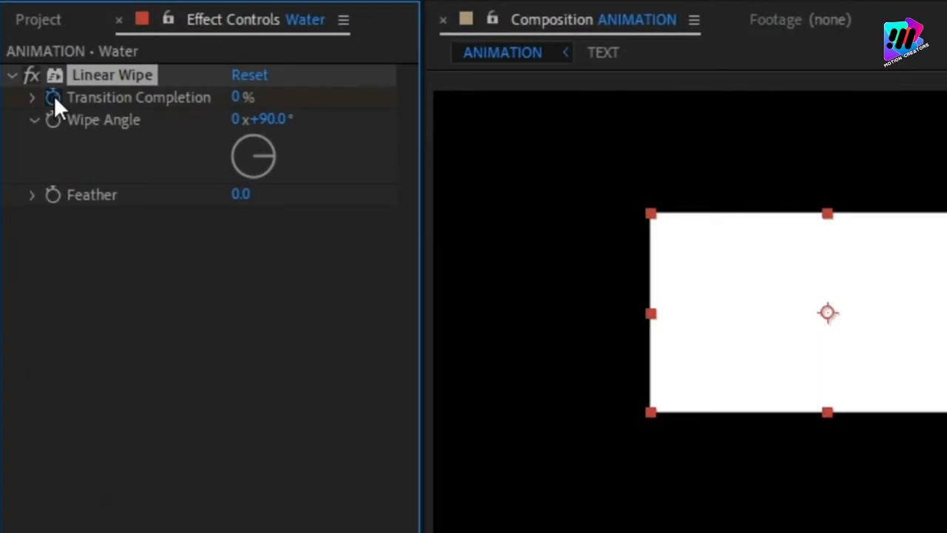
# Set the Linear Wipe's Wipe Angle to 0° on the Water solid.
pyautogui.click(268, 119)
pyautogui.write('0')
pyautogui.press('Return')
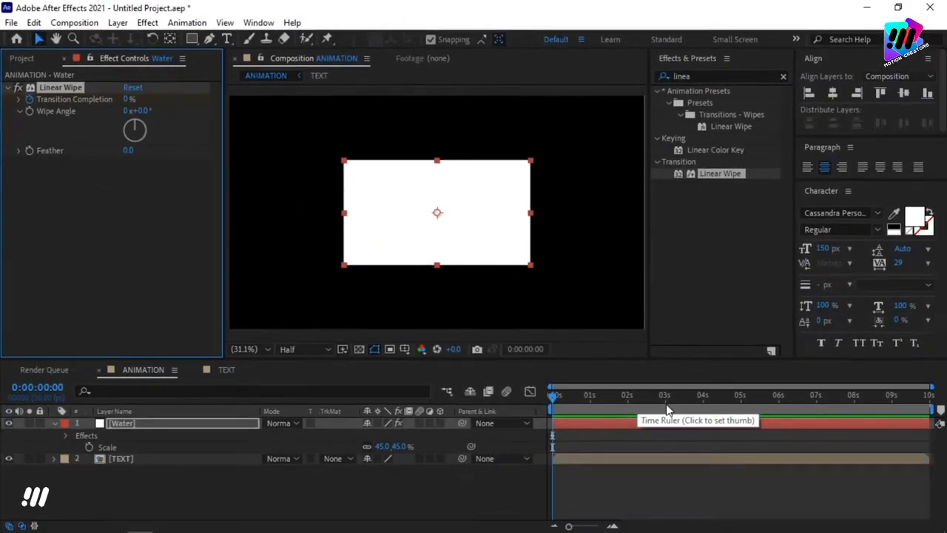
# Keyframe the Linear Wipe's Transition Completion at 100% at 3 seconds and scrub through the wipe.
pyautogui.click(665, 398)
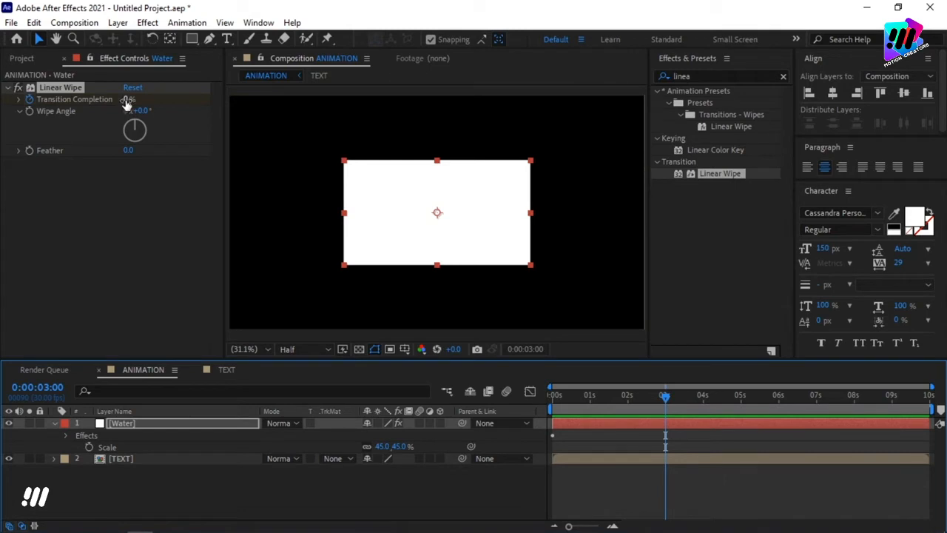
pyautogui.moveTo(128, 98); pyautogui.dragTo(275, 99)
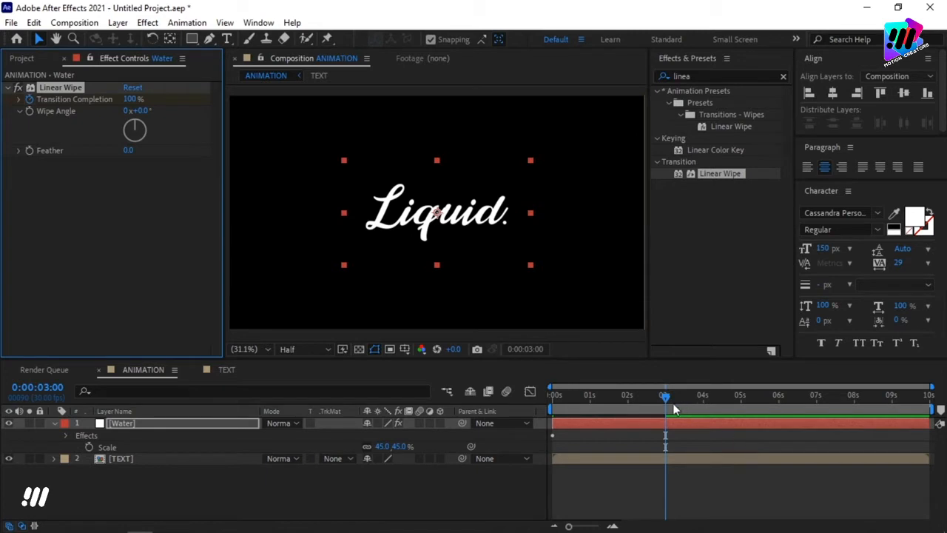
pyautogui.moveTo(663, 396); pyautogui.dragTo(666, 420)
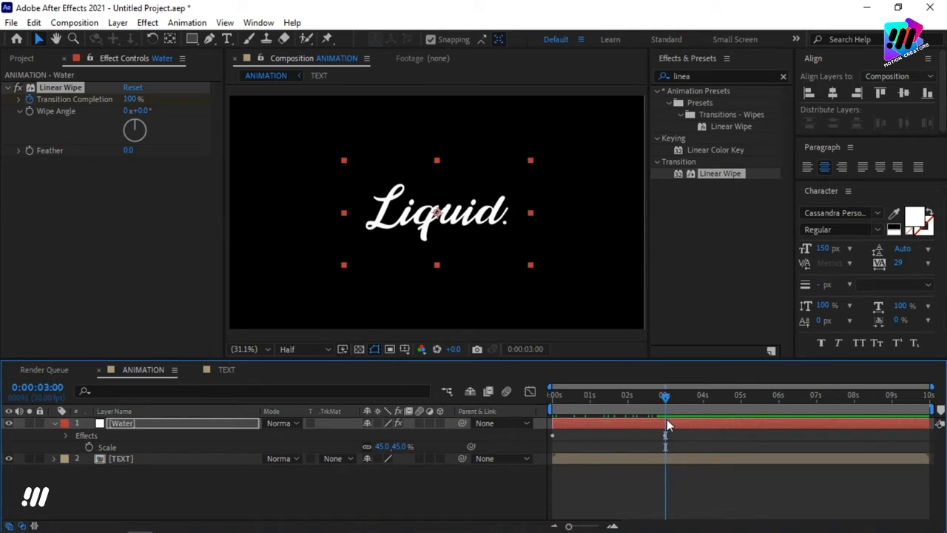
# Find the Turbulent Displace effect and apply it to the Water solid.
pyautogui.click(694, 76)
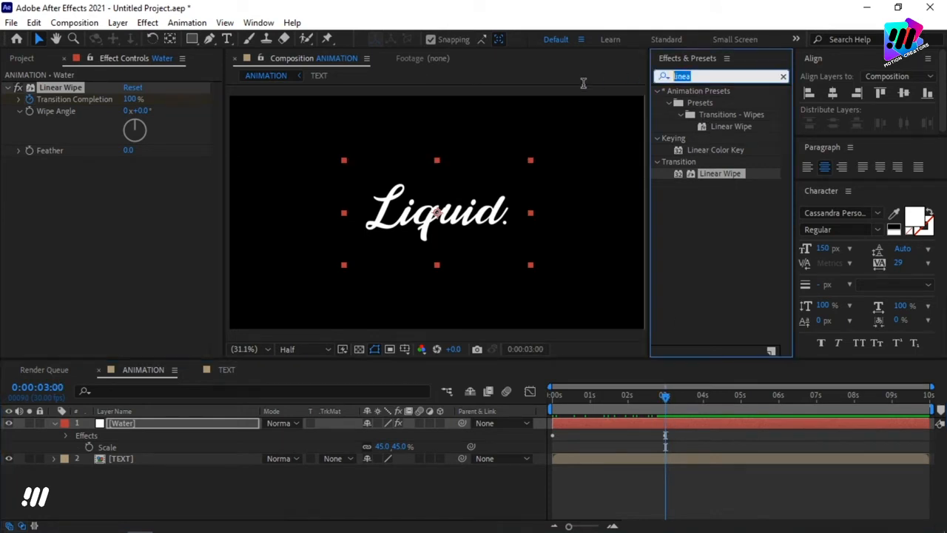
pyautogui.write('tur')
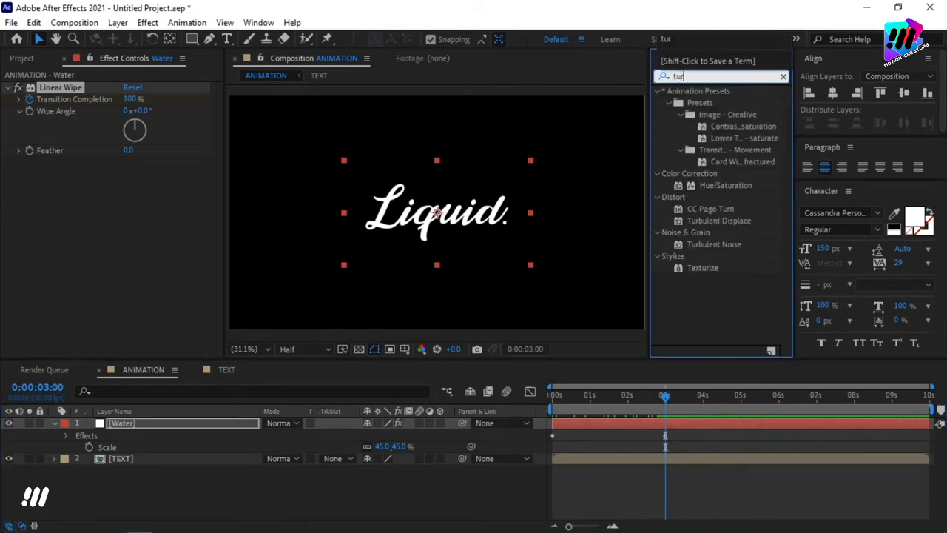
pyautogui.moveTo(720, 218); pyautogui.dragTo(592, 425)
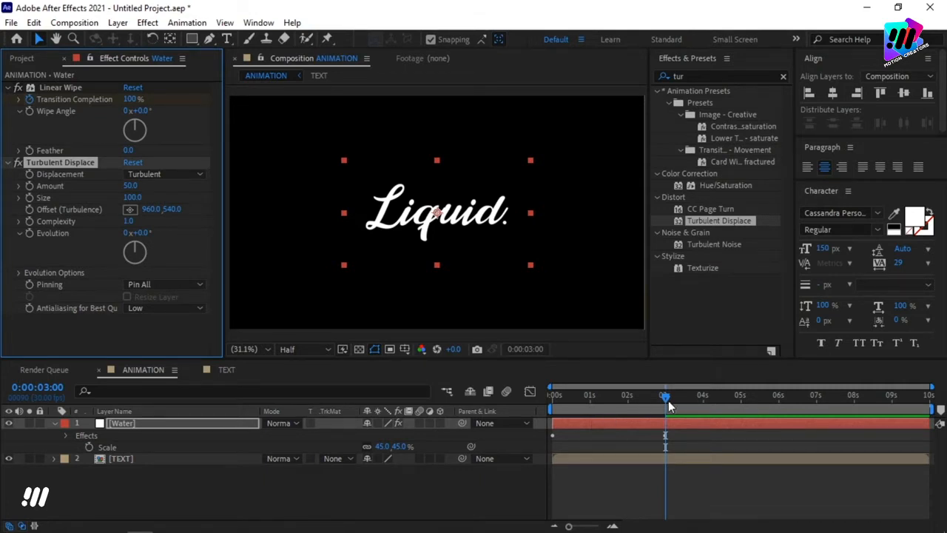
# Set the Turbulent Displace Amount to 100 and Size to 70 on the Water solid, checking the wavy edge partway through the wipe.
pyautogui.moveTo(666, 405); pyautogui.dragTo(617, 406)
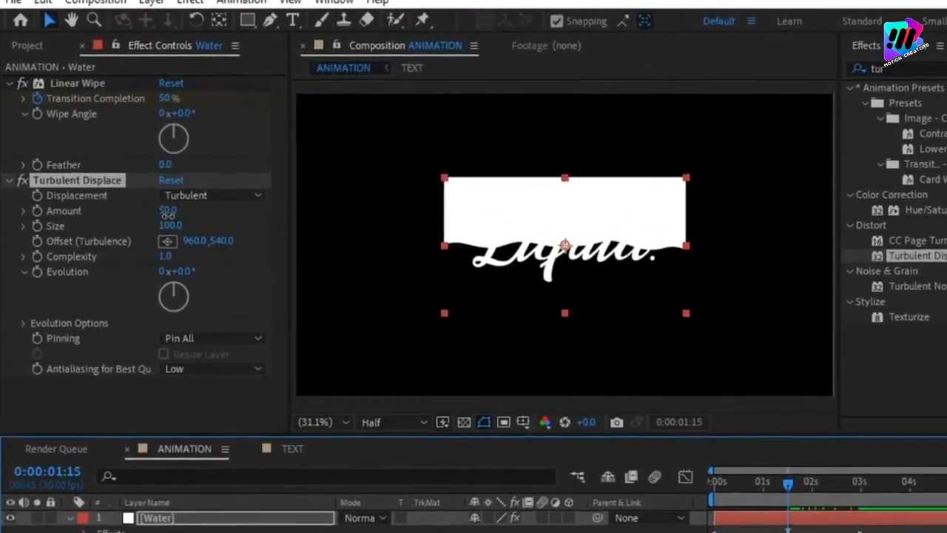
pyautogui.click(152, 201)
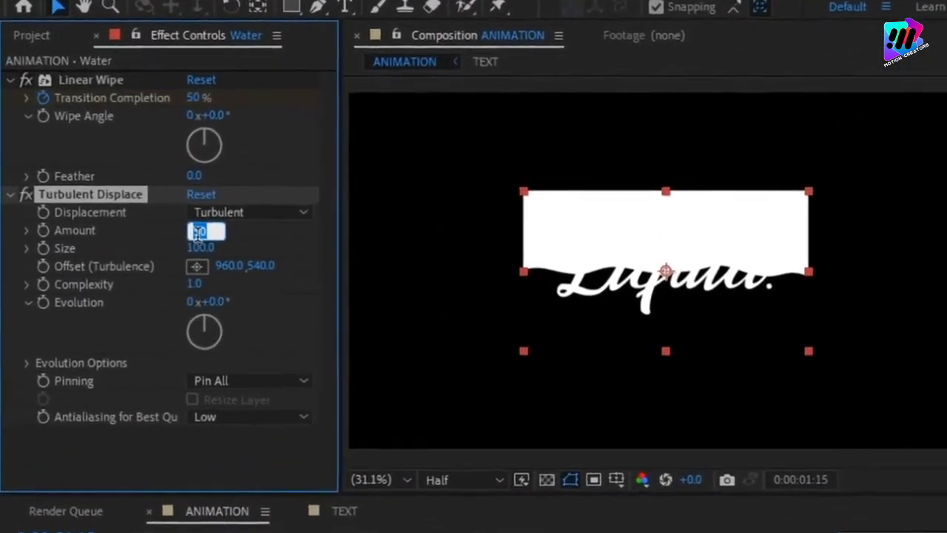
pyautogui.write('100')
pyautogui.press('Return')
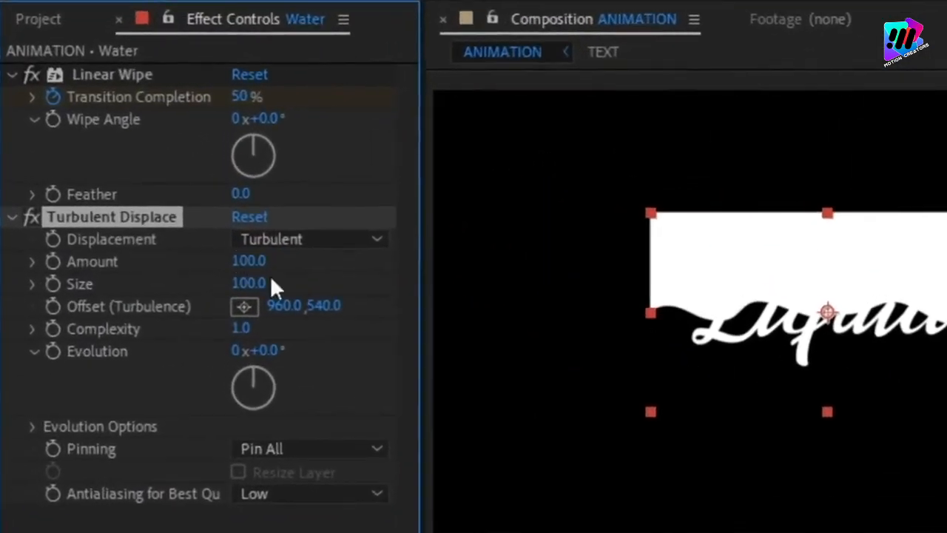
pyautogui.click(250, 284)
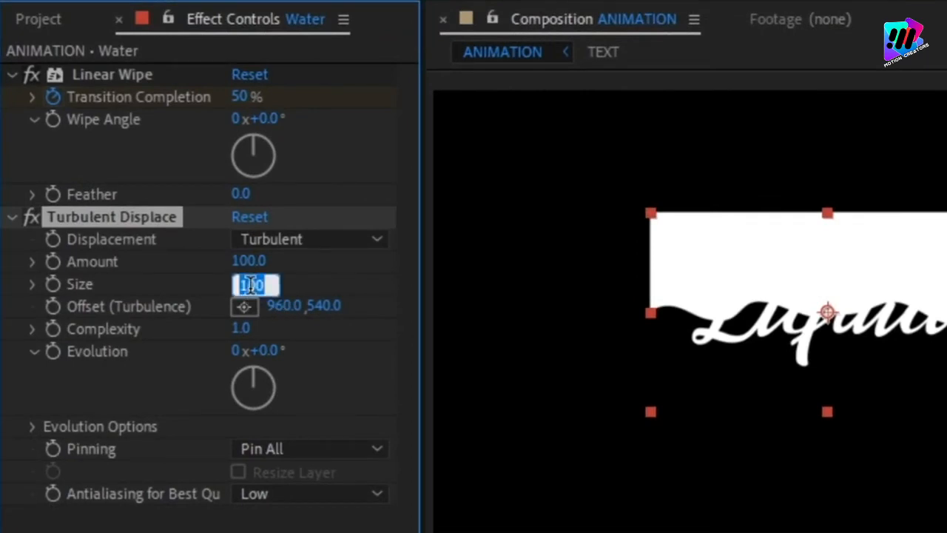
pyautogui.write('70')
pyautogui.press('Return')
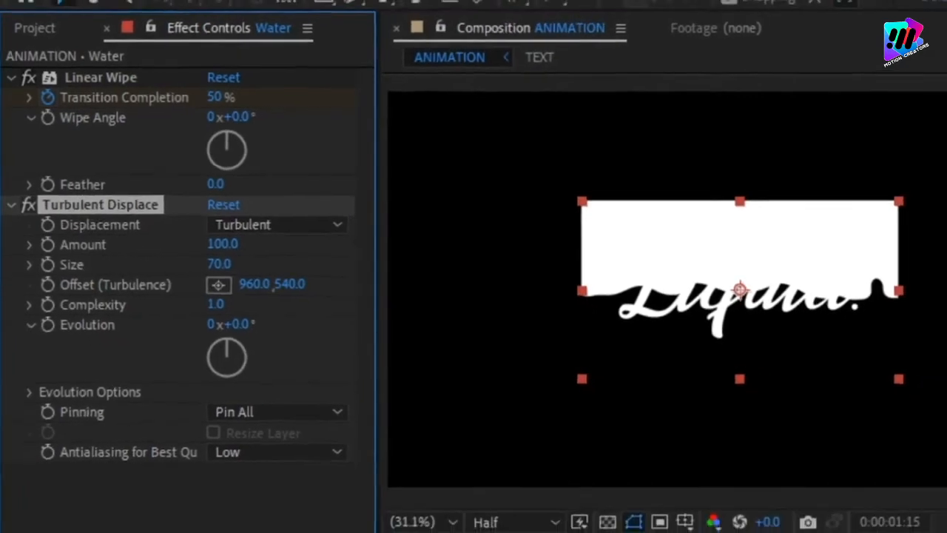
pyautogui.moveTo(883, 515); pyautogui.dragTo(675, 512)
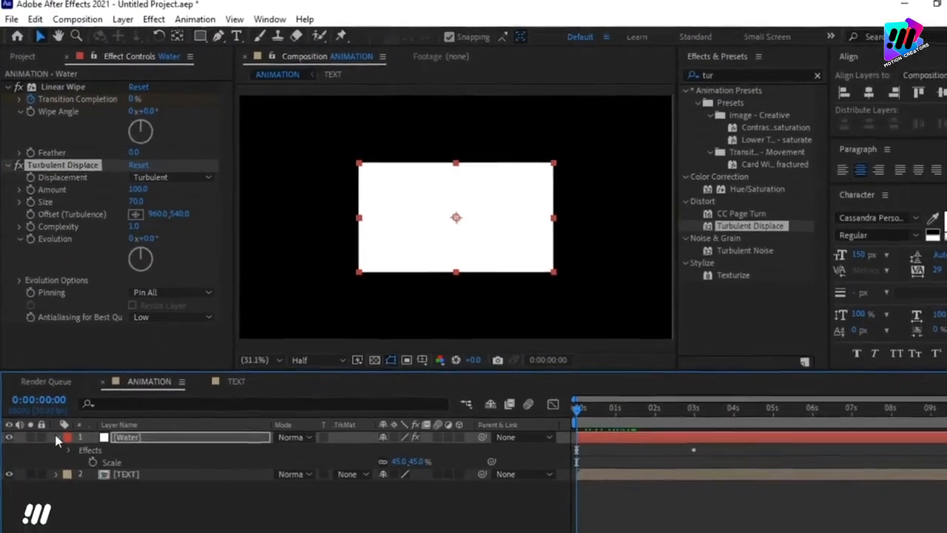
# Duplicate the Water and TEXT layers together and stack the copies as a pair above the originals.
pyautogui.click(57, 438)
pyautogui.click(168, 438)
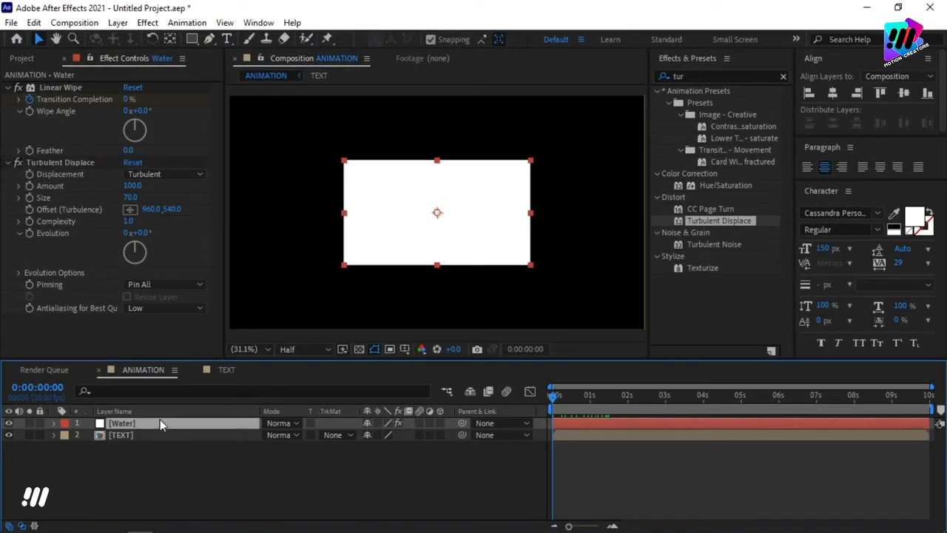
pyautogui.moveTo(209, 457); pyautogui.dragTo(188, 422)
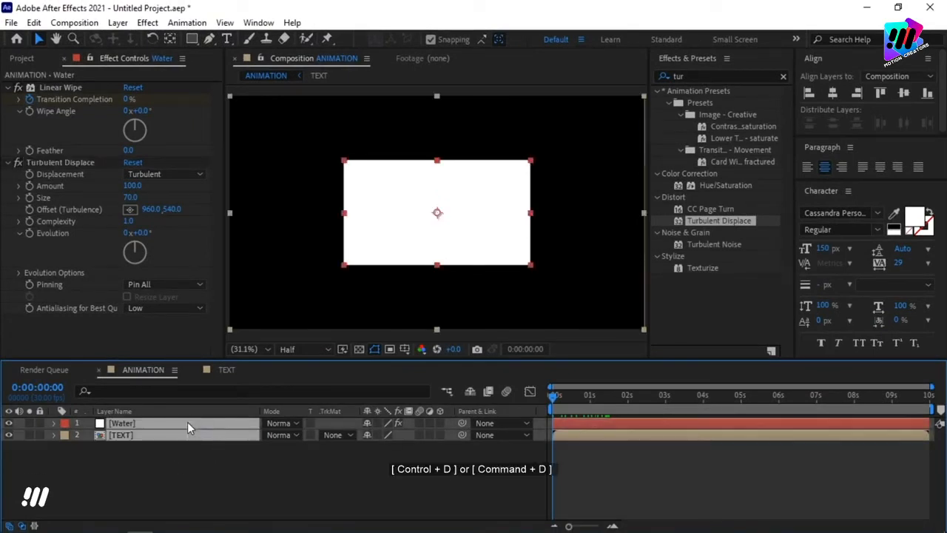
pyautogui.hotkey('ctrl', 'd')
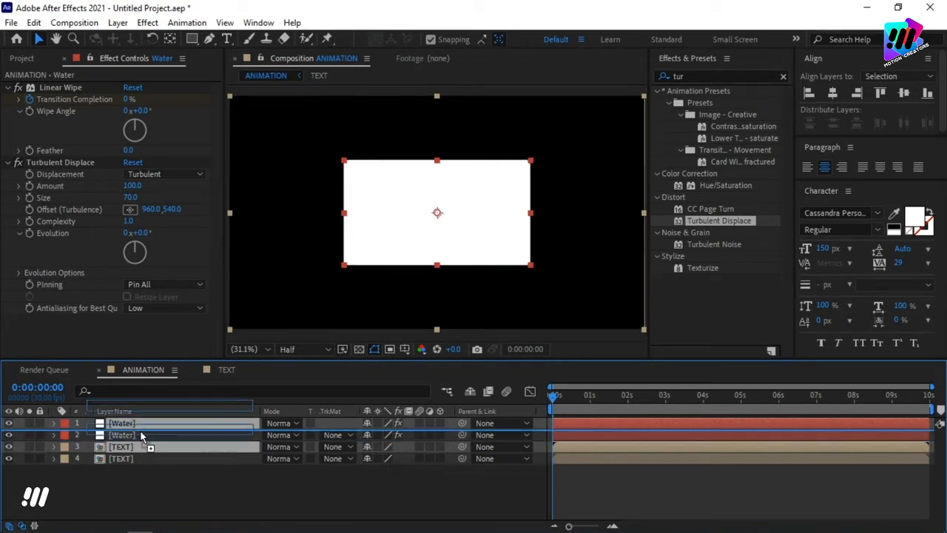
pyautogui.moveTo(138, 450); pyautogui.dragTo(133, 432)
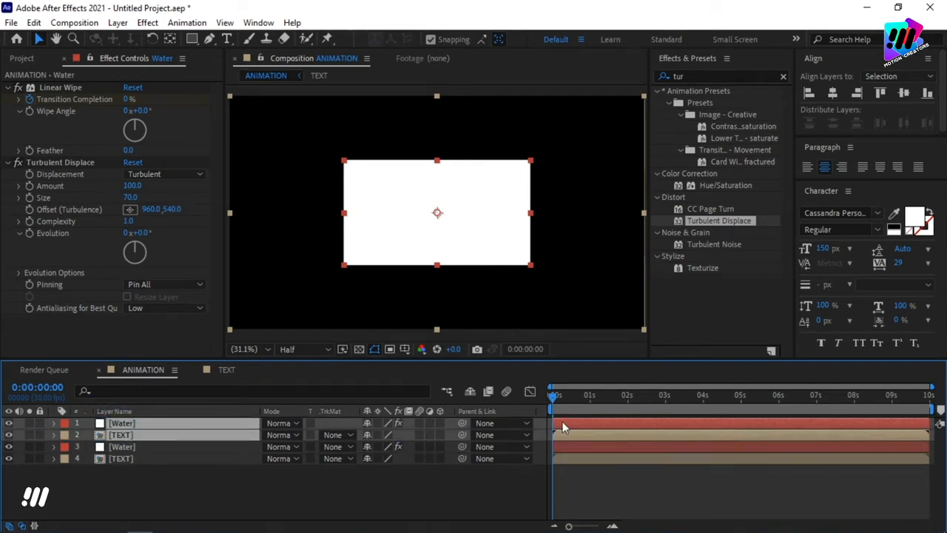
# Shift the duplicated Water and TEXT pair to start about 5 frames into the composition.
pyautogui.click(613, 526)
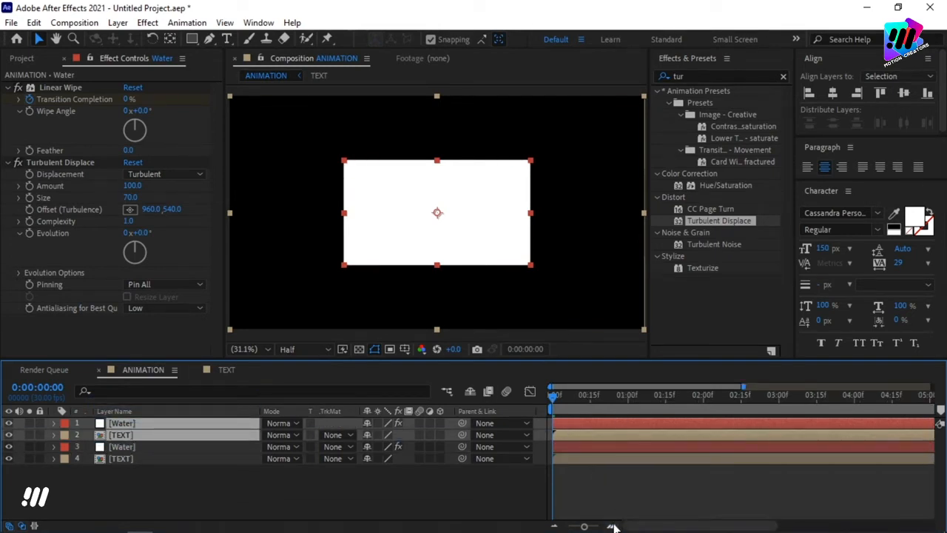
pyautogui.click(614, 526)
pyautogui.moveTo(559, 427); pyautogui.dragTo(587, 424)
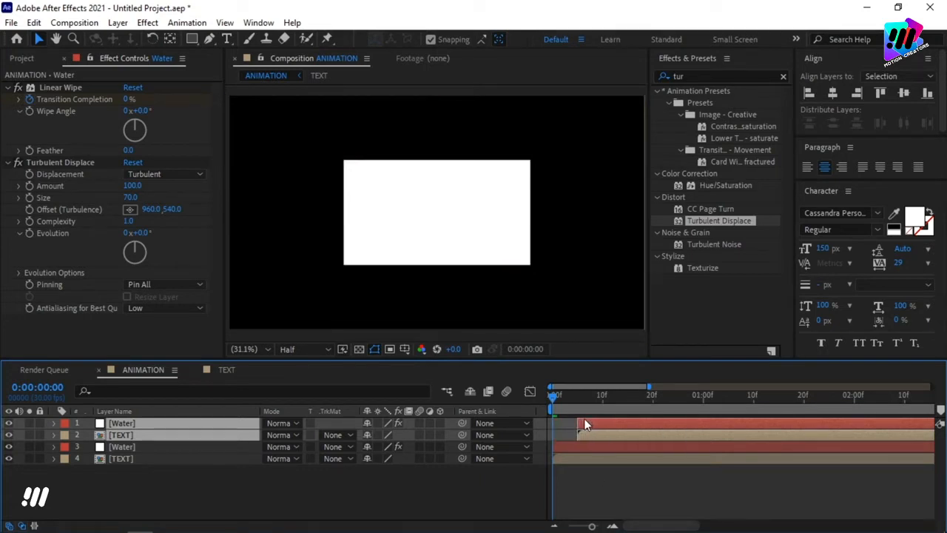
# Duplicate the offset Water and TEXT pair, stack the new pair on top and start it at about 10 frames.
pyautogui.hotkey('ctrl', 'd')
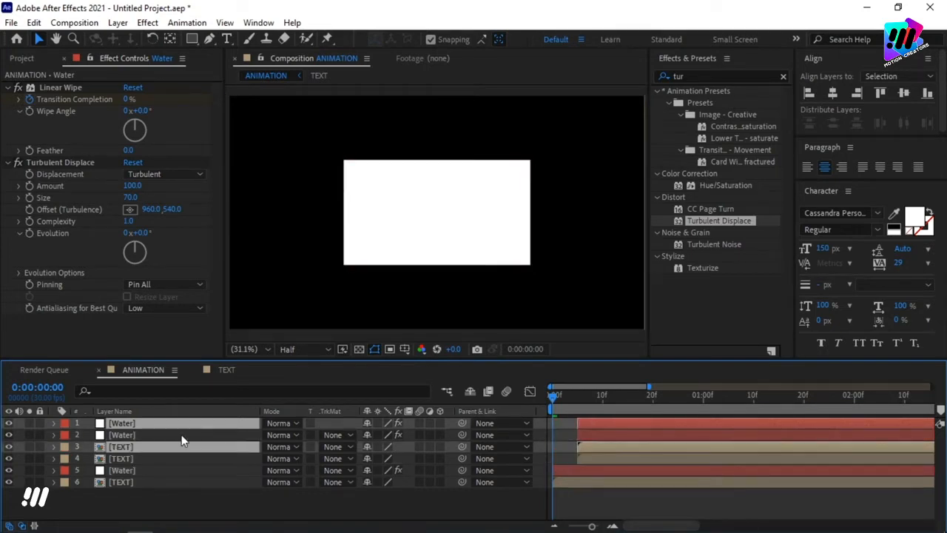
pyautogui.moveTo(168, 448); pyautogui.dragTo(158, 430)
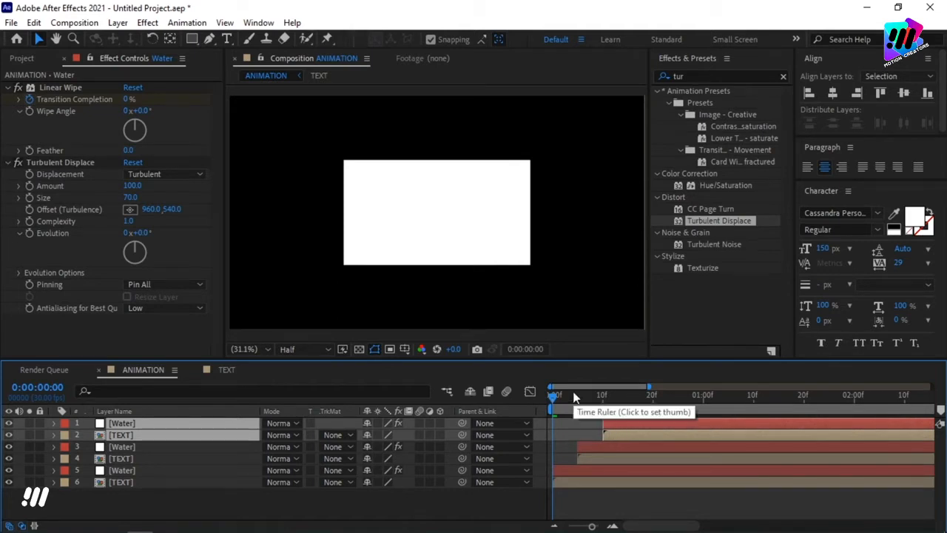
pyautogui.click(553, 526)
pyautogui.click(553, 526)
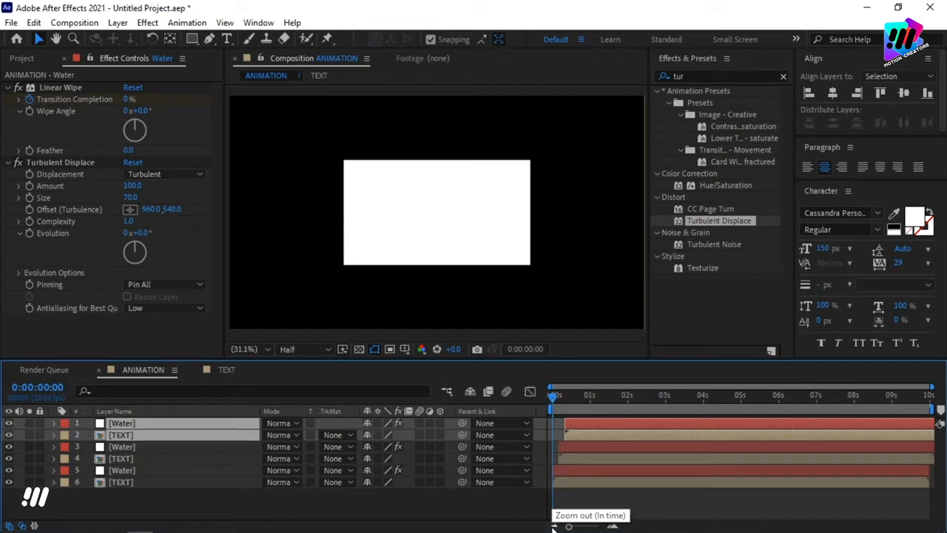
pyautogui.click(313, 503)
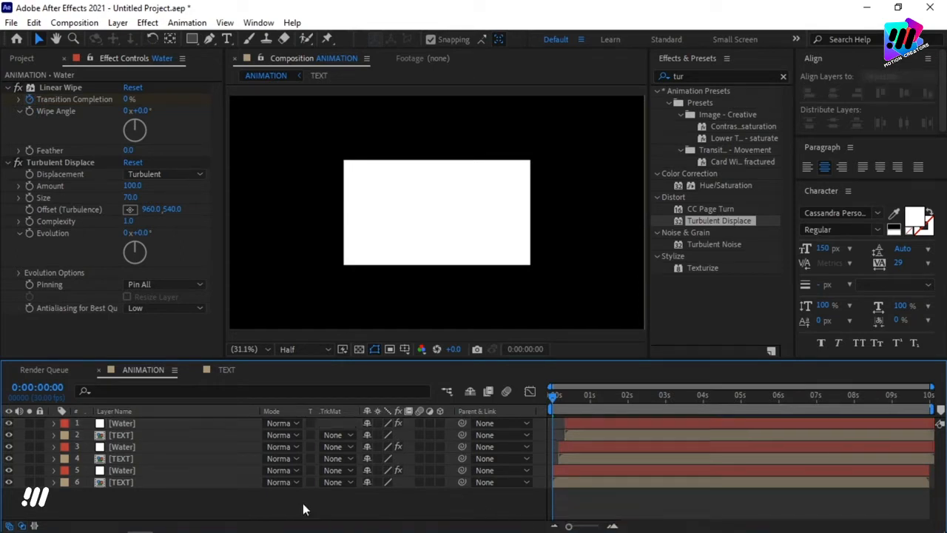
# Rename the middle Water layer as Water 2.
pyautogui.click(115, 449)
pyautogui.rightClick(115, 449)
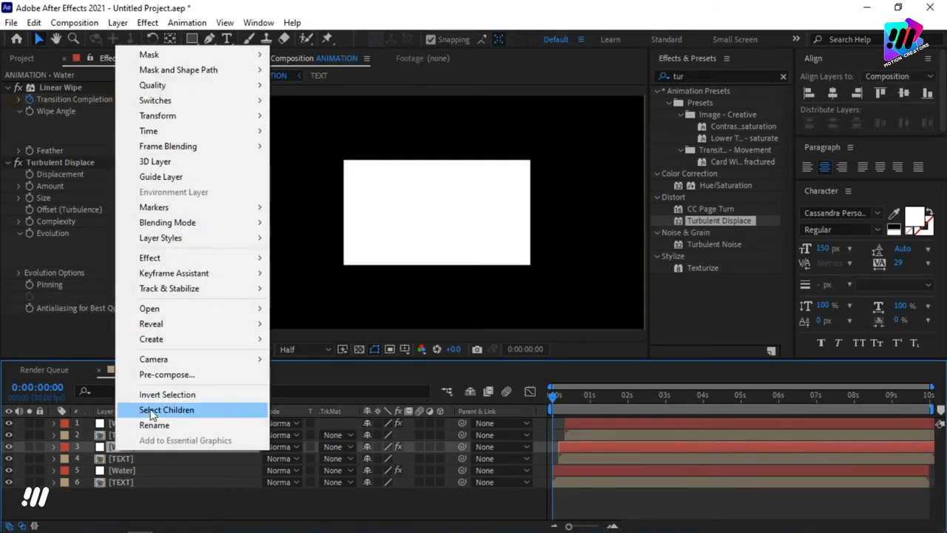
pyautogui.click(153, 424)
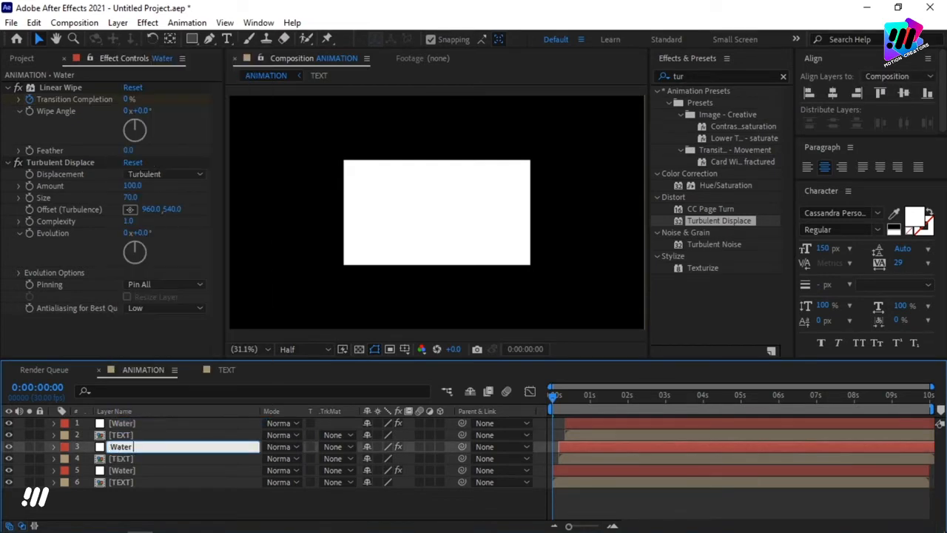
pyautogui.write('2')
pyautogui.press('Return')
# Rename the topmost Water layer as Water 3.
pyautogui.click(133, 423)
pyautogui.rightClick(133, 422)
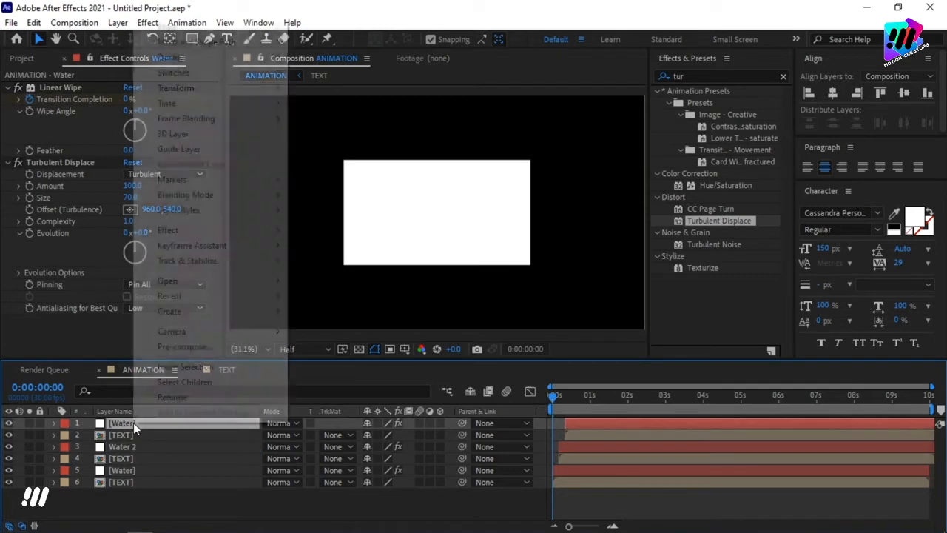
pyautogui.click(167, 403)
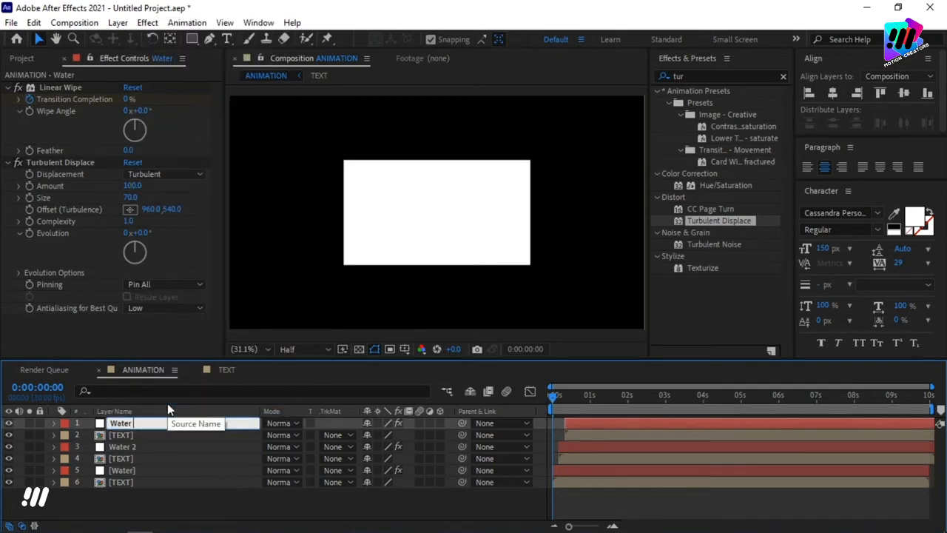
pyautogui.write('3')
pyautogui.press('Return')
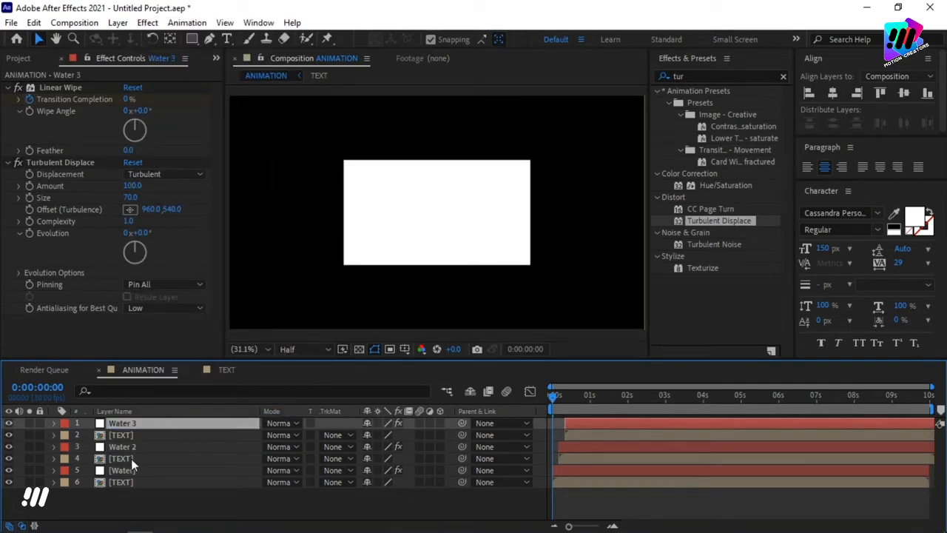
# Set the Linear Wipe's Wipe Angle to 45° on the Water 2 layer.
pyautogui.click(129, 448)
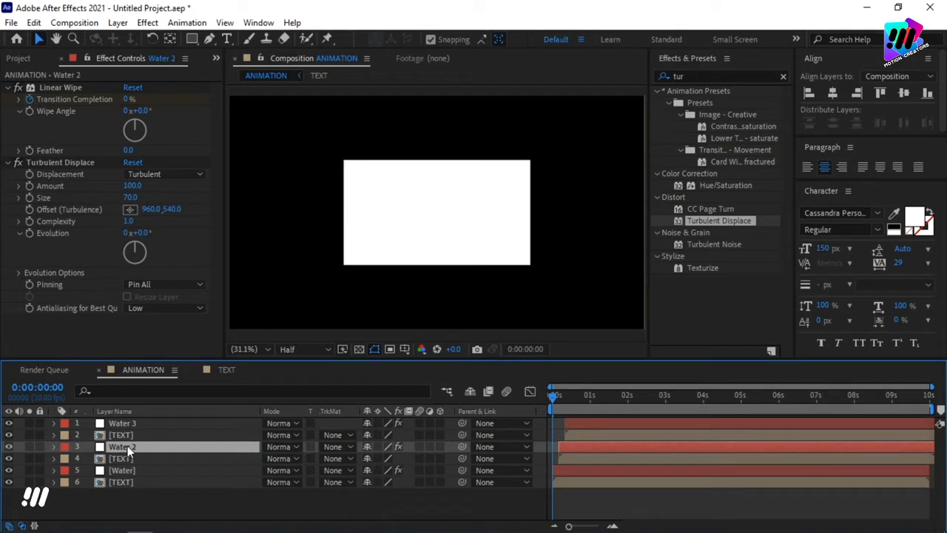
pyautogui.click(143, 111)
pyautogui.write('45')
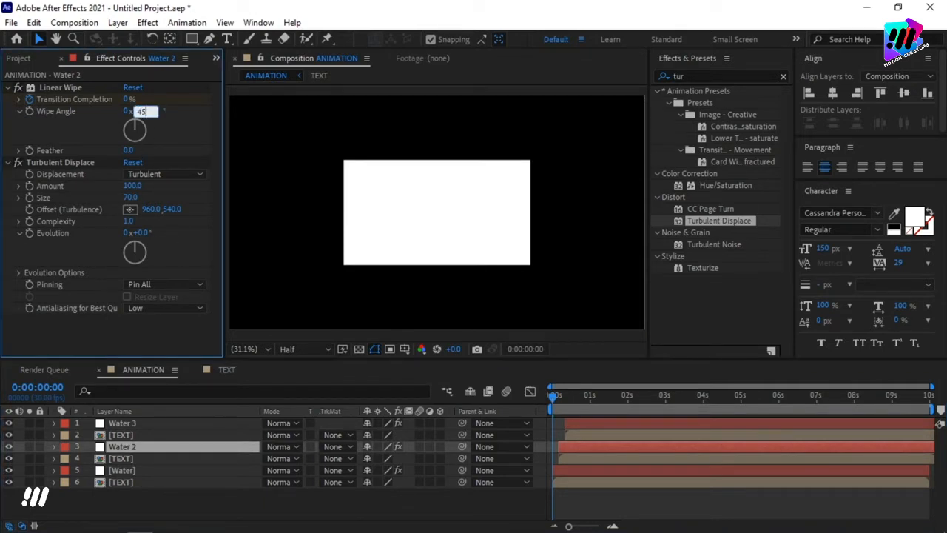
pyautogui.press('Return')
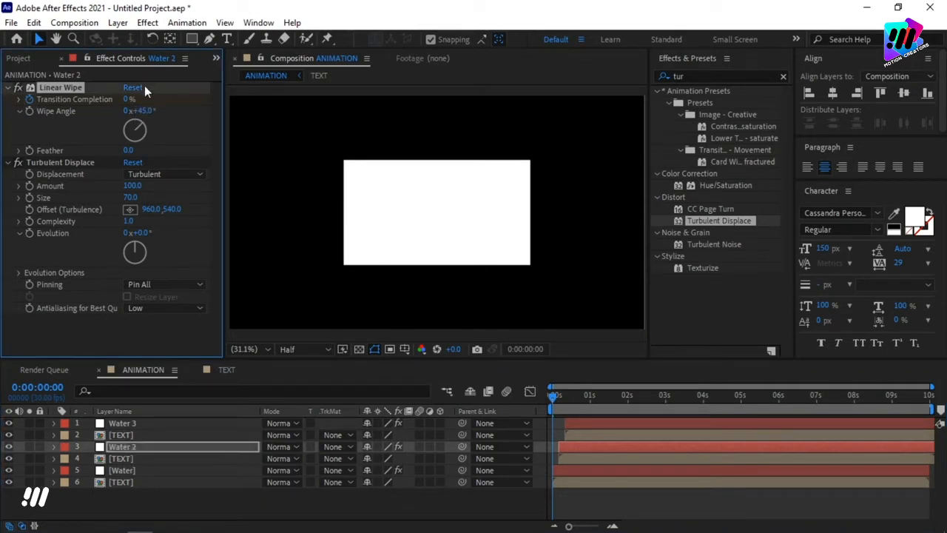
pyautogui.click(142, 111)
pyautogui.press('Return')
# Set the Linear Wipe's Wipe Angle to -90° on the Water 3 layer.
pyautogui.click(126, 424)
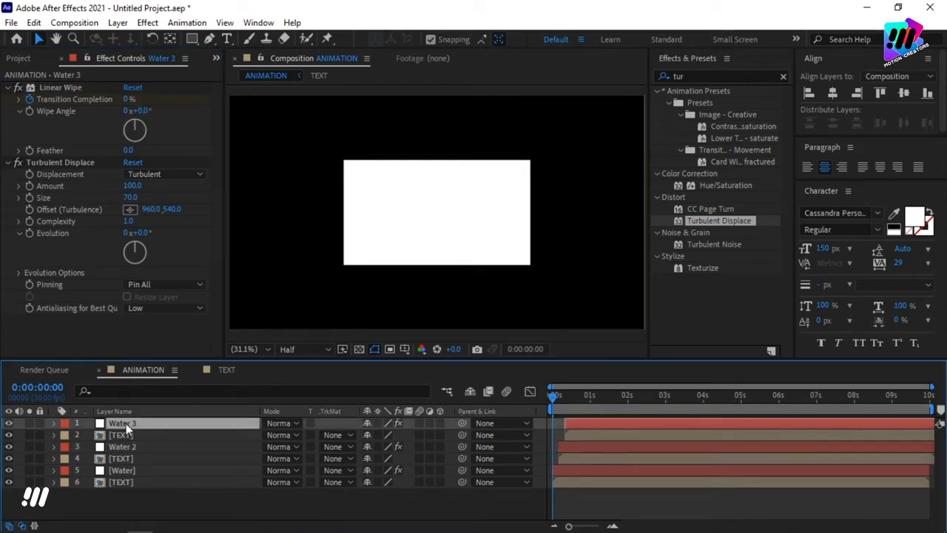
pyautogui.click(141, 113)
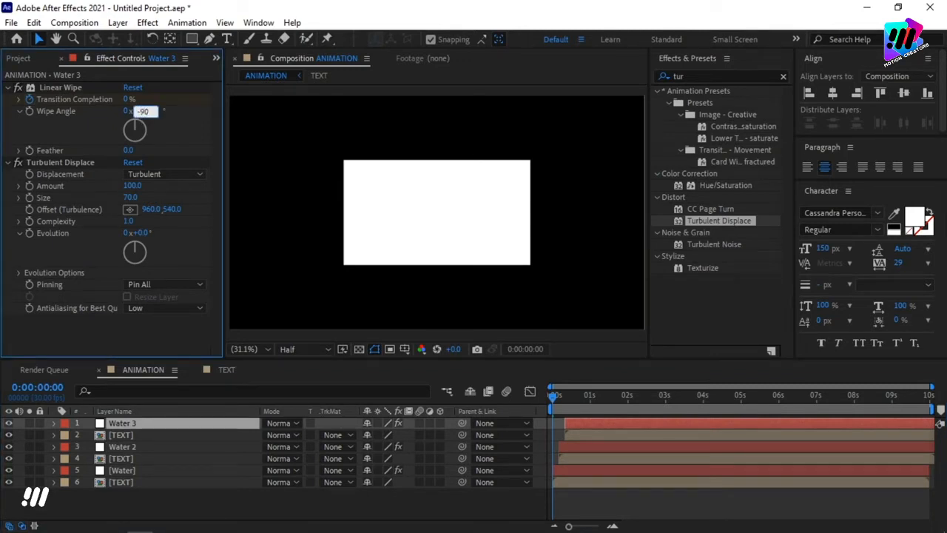
pyautogui.press('Return')
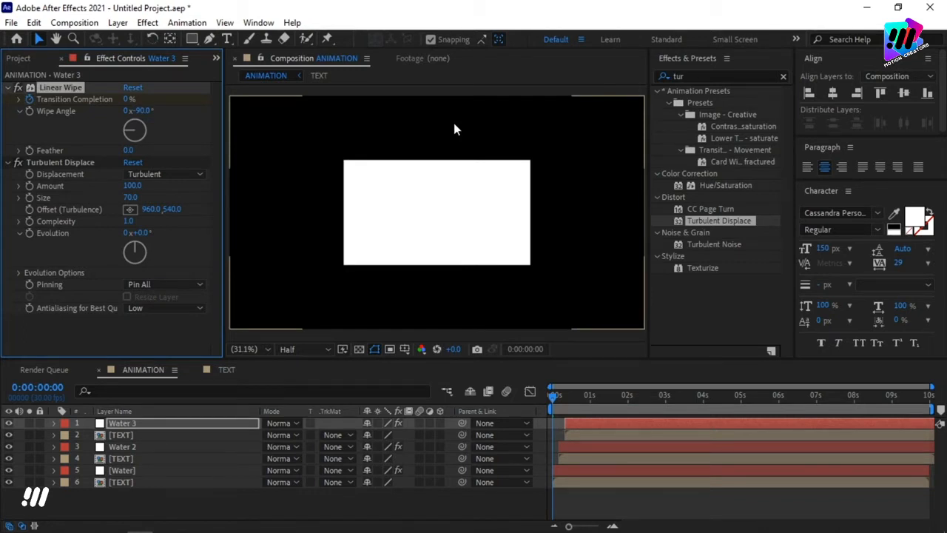
# Set each TEXT layer's track matte to Alpha Inverted Matte using the Water layer above it, and scrub to frame 20 to check the reveal.
pyautogui.click(346, 435)
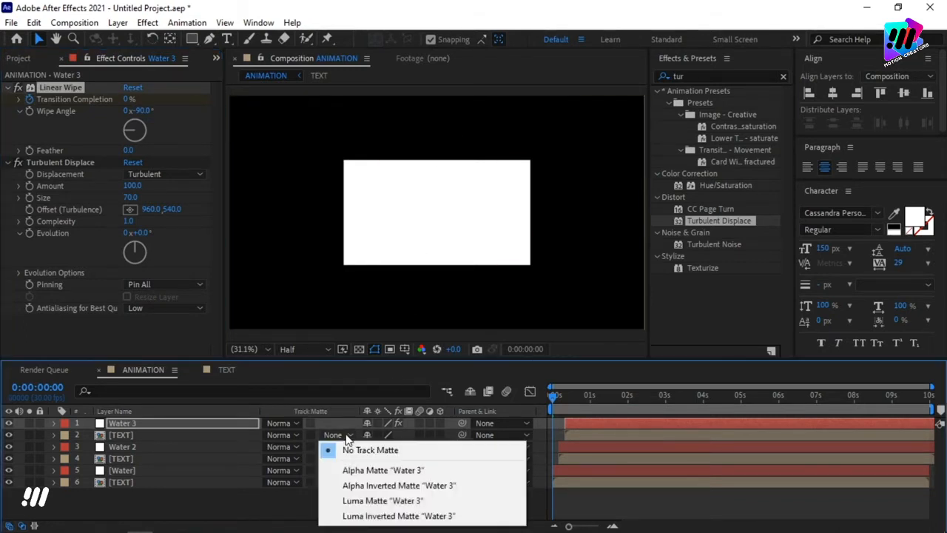
pyautogui.click(375, 486)
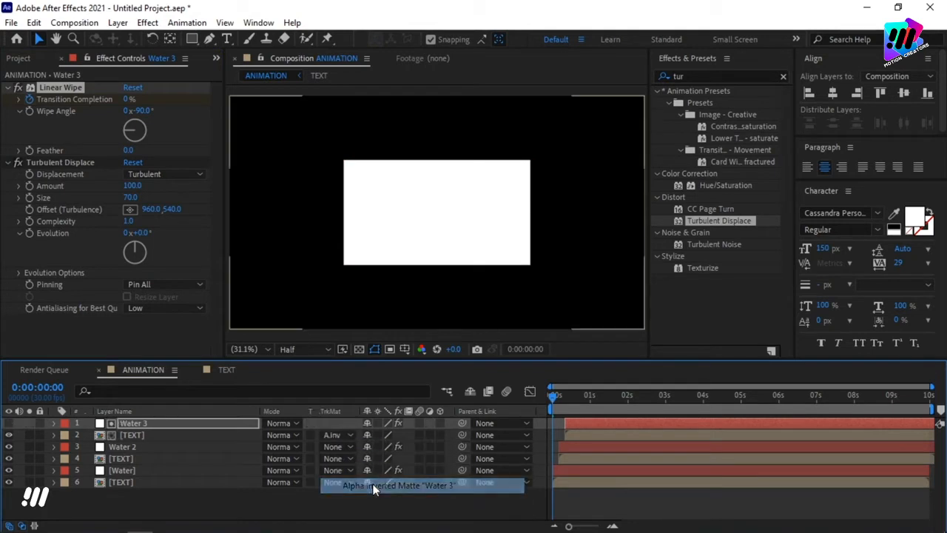
pyautogui.click(343, 457)
pyautogui.click(356, 412)
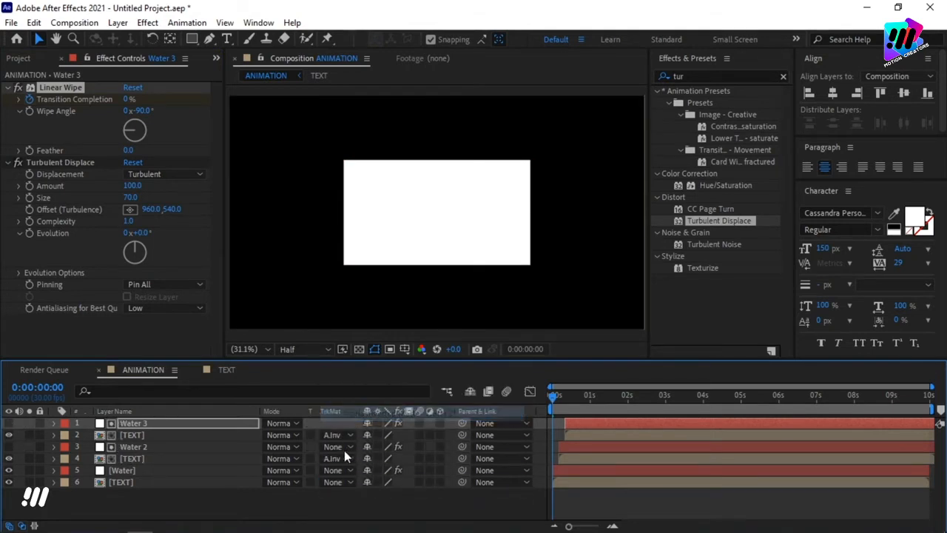
pyautogui.click(340, 482)
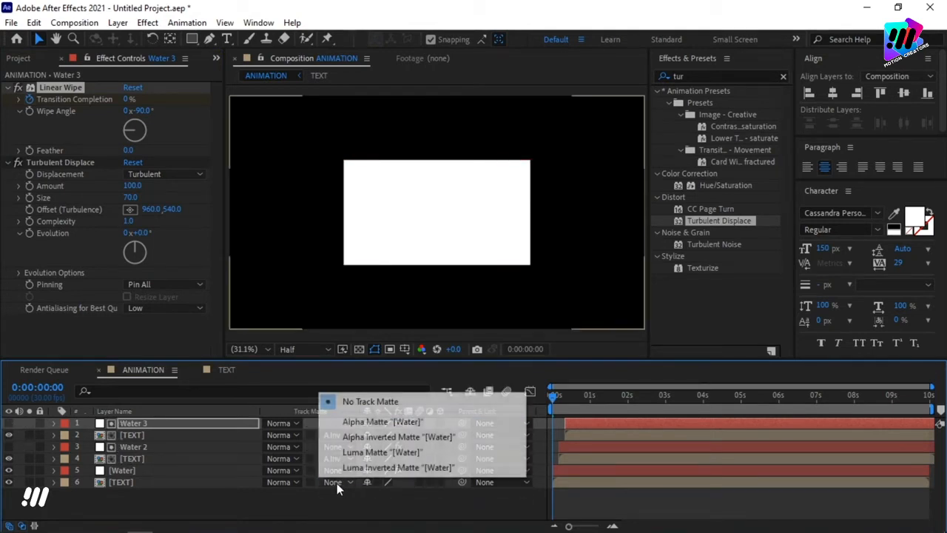
pyautogui.click(342, 440)
pyautogui.moveTo(552, 399); pyautogui.dragTo(577, 411)
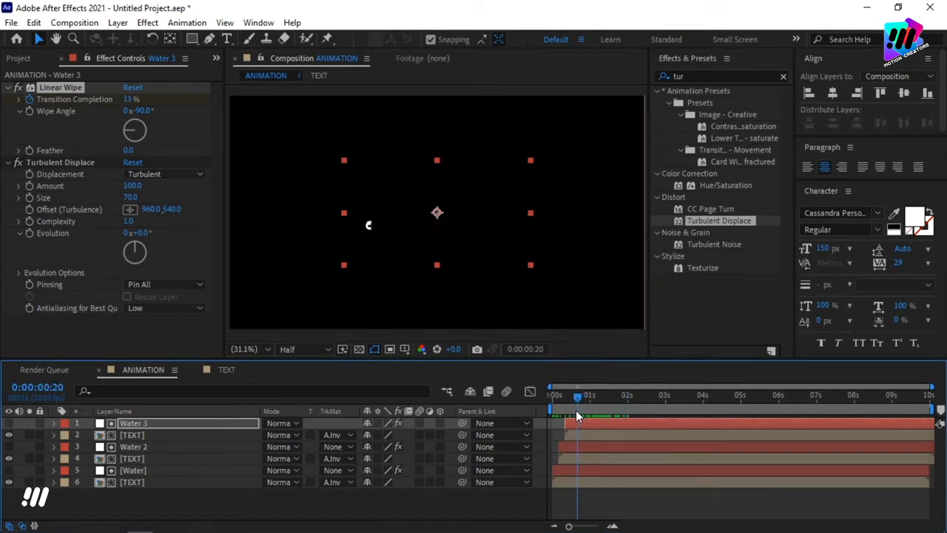
# Find the Fill effect and apply it to the bottom and middle TEXT layers.
pyautogui.click(688, 76)
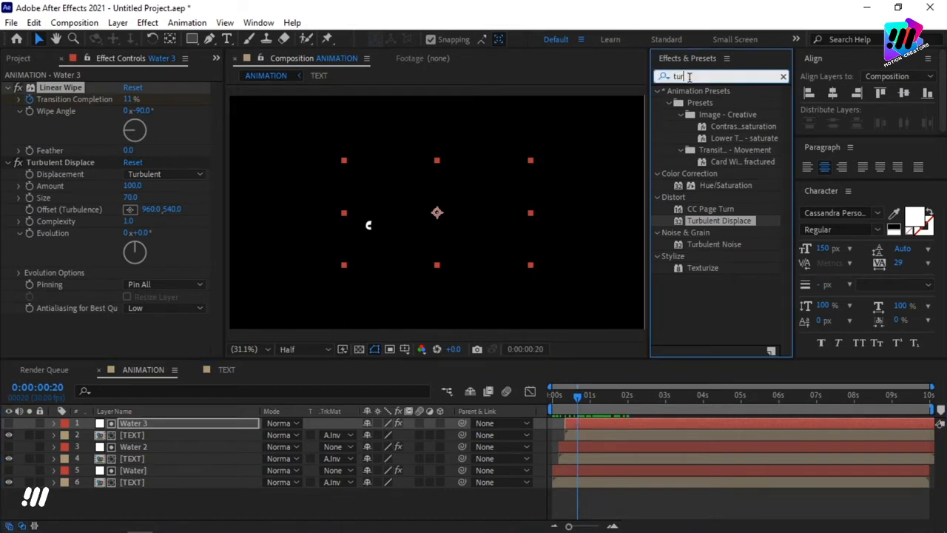
pyautogui.write('fill')
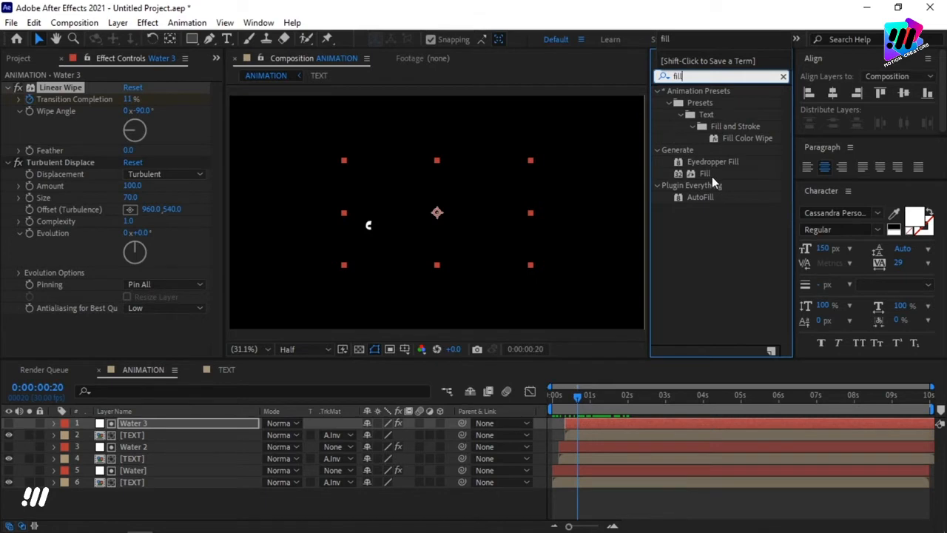
pyautogui.moveTo(711, 176); pyautogui.dragTo(591, 481)
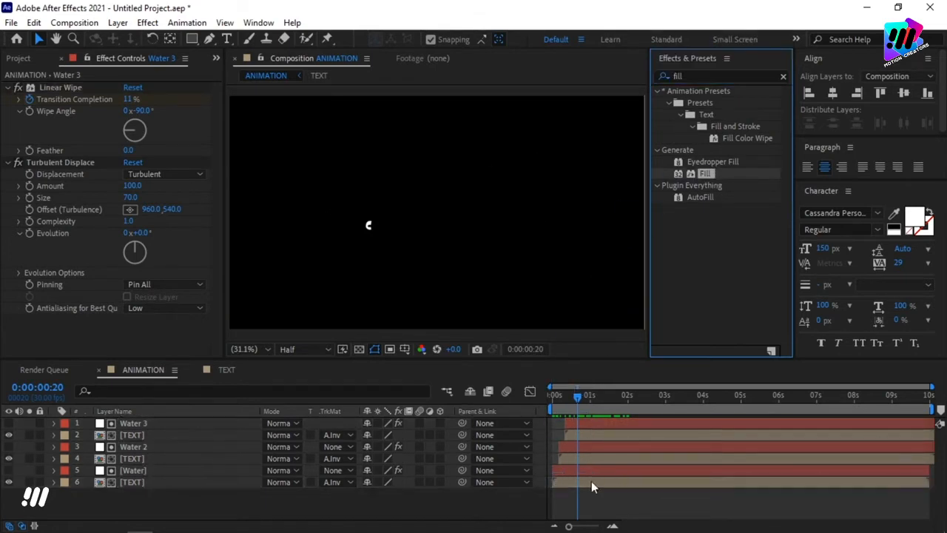
pyautogui.moveTo(709, 173); pyautogui.dragTo(609, 456)
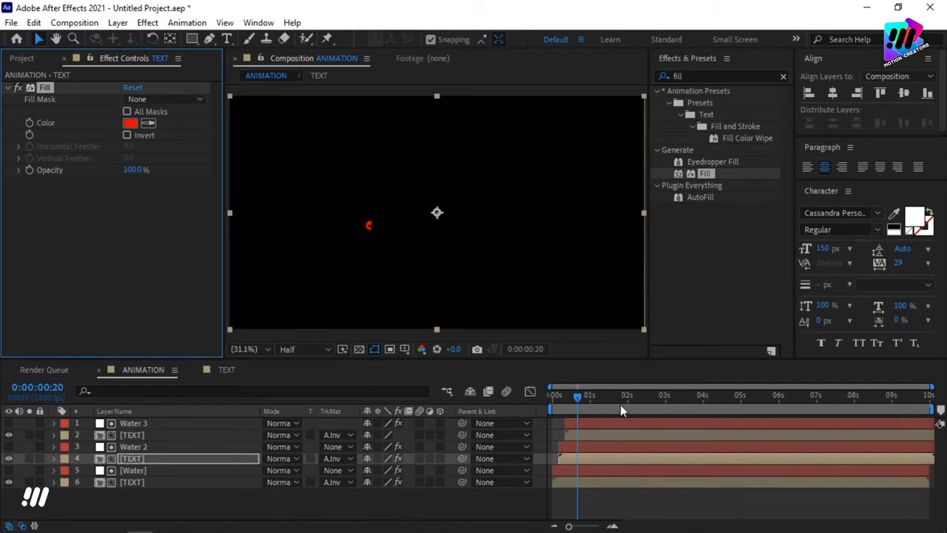
# Set the Fill color of the middle TEXT layer to blue 008AFF.
pyautogui.click(130, 123)
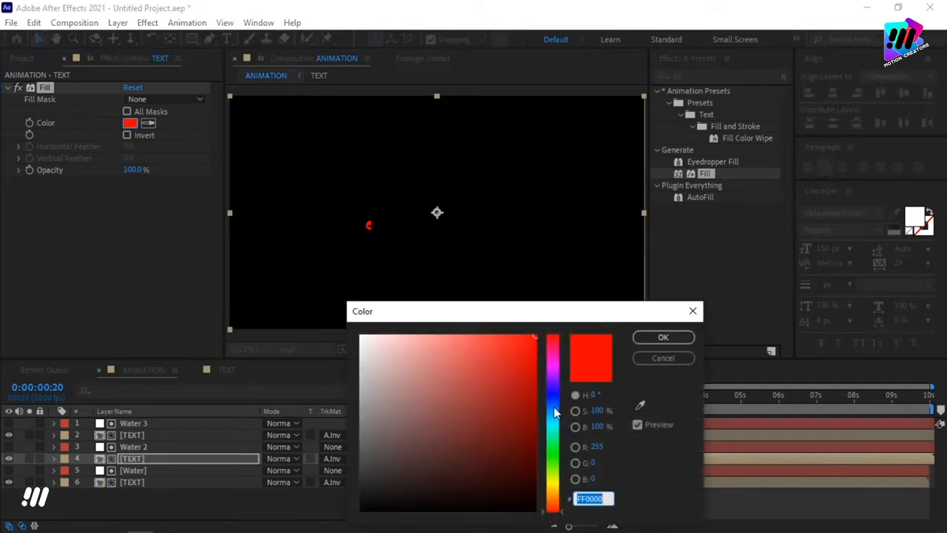
pyautogui.click(553, 409)
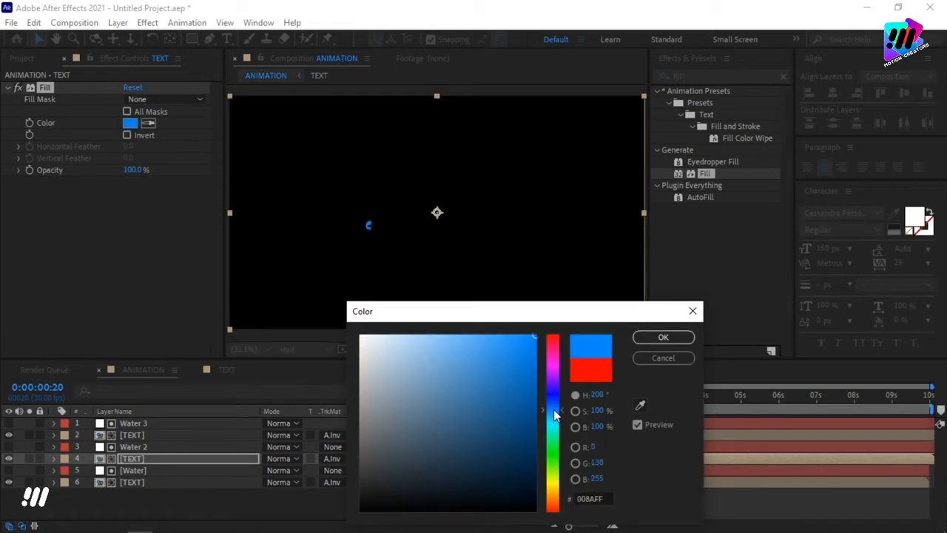
pyautogui.click(640, 337)
# Set the Fill color of the bottom TEXT layer to turquoise 00FFBA.
pyautogui.click(123, 480)
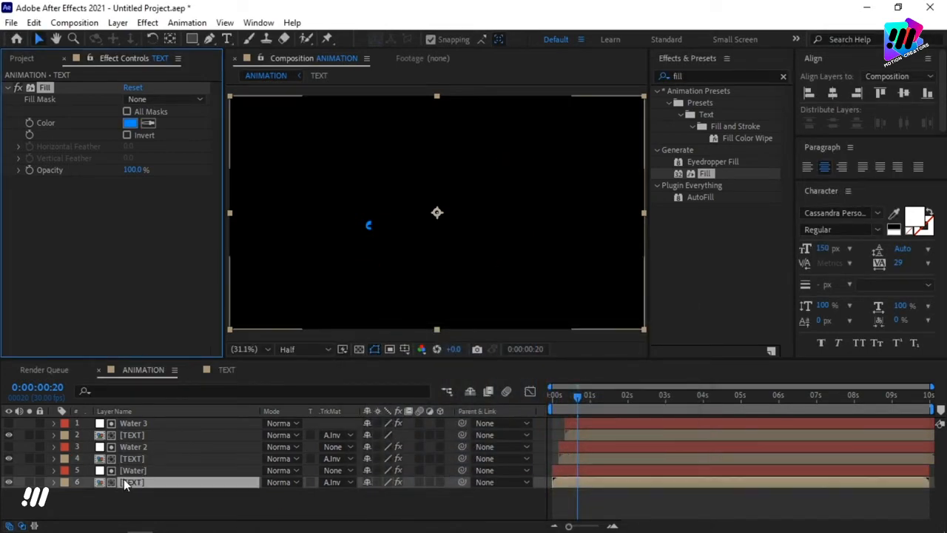
pyautogui.click(131, 124)
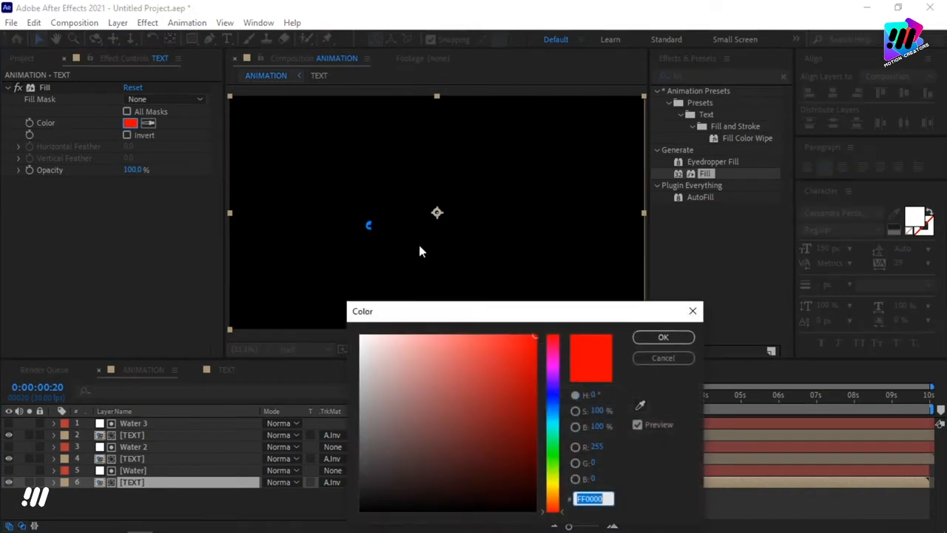
pyautogui.click(553, 416)
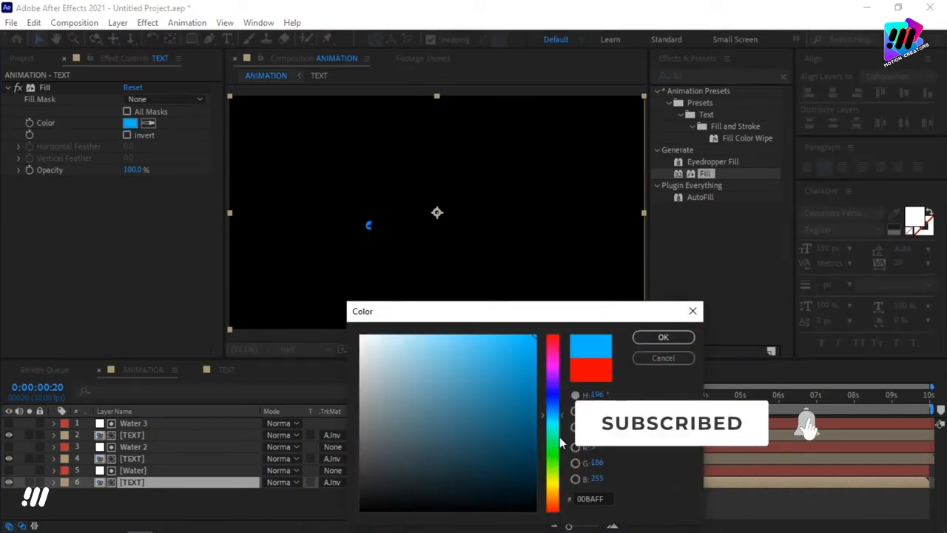
pyautogui.click(552, 431)
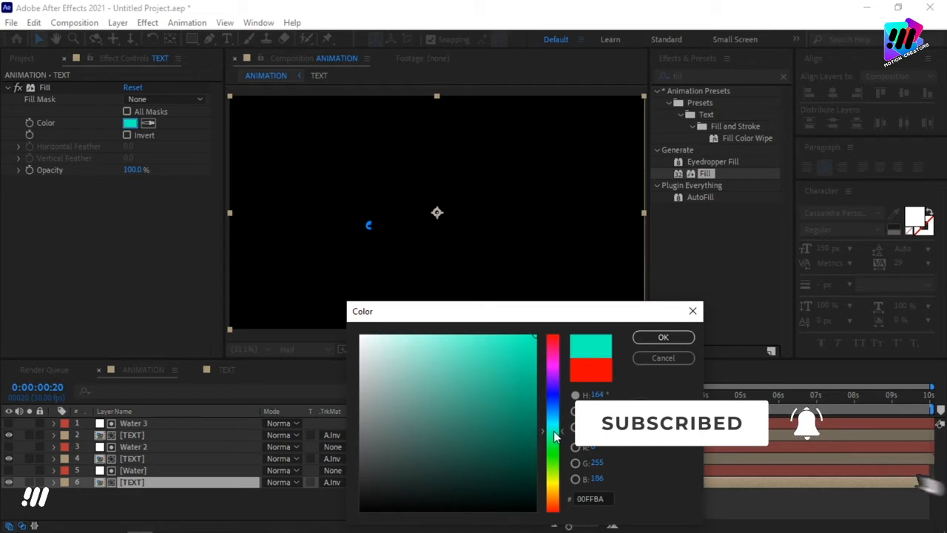
pyautogui.click(663, 337)
# Play the ANIMATION composition from the start twice to review the coloured text reveal.
pyautogui.moveTo(577, 403); pyautogui.dragTo(553, 403)
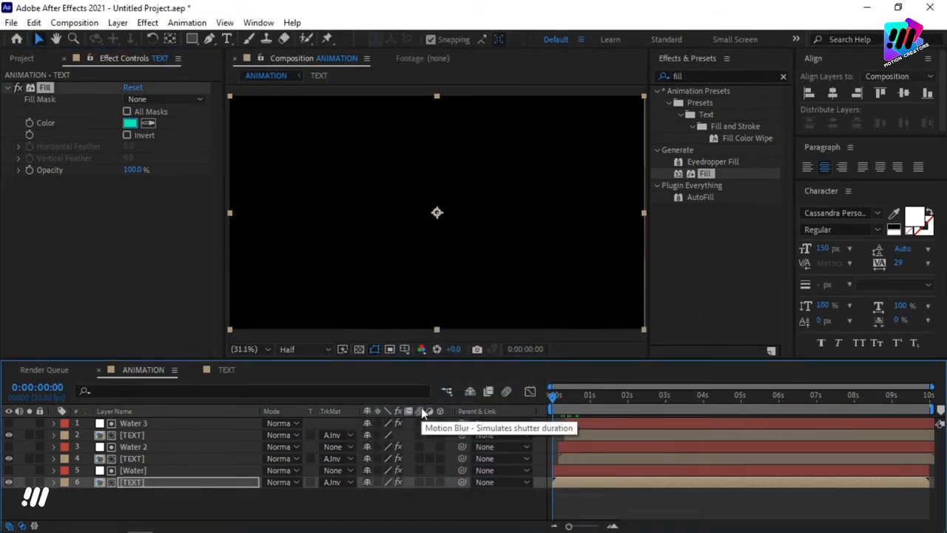
pyautogui.press('space')
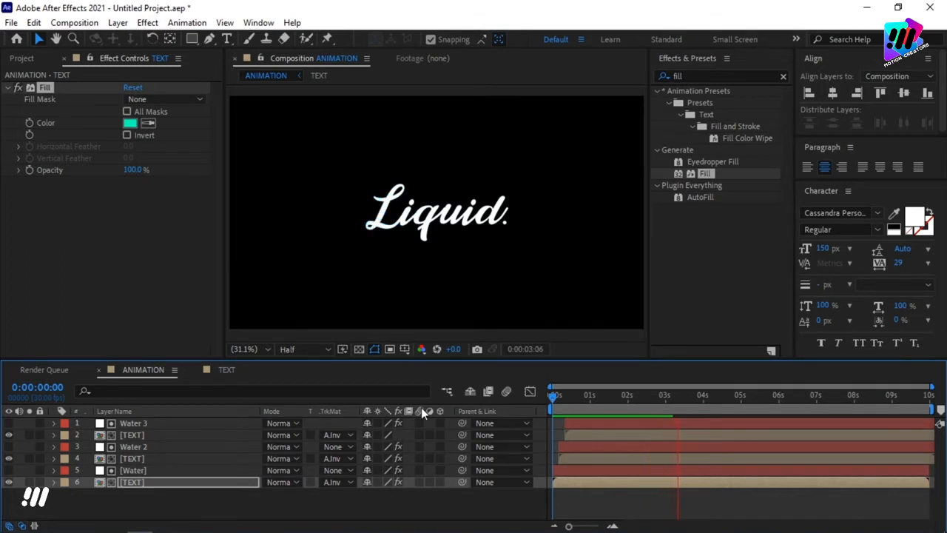
pyautogui.press('space')
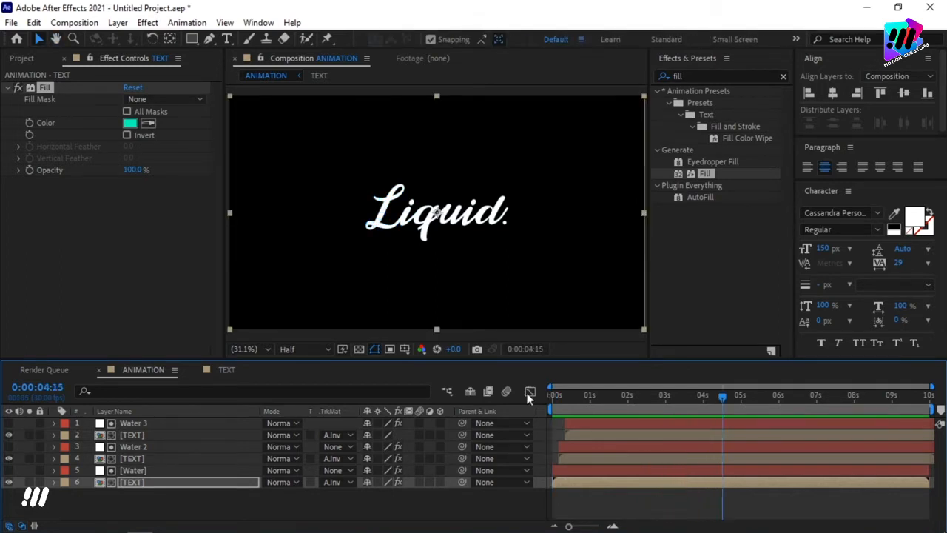
pyautogui.moveTo(671, 399); pyautogui.dragTo(524, 401)
pyautogui.press('space')
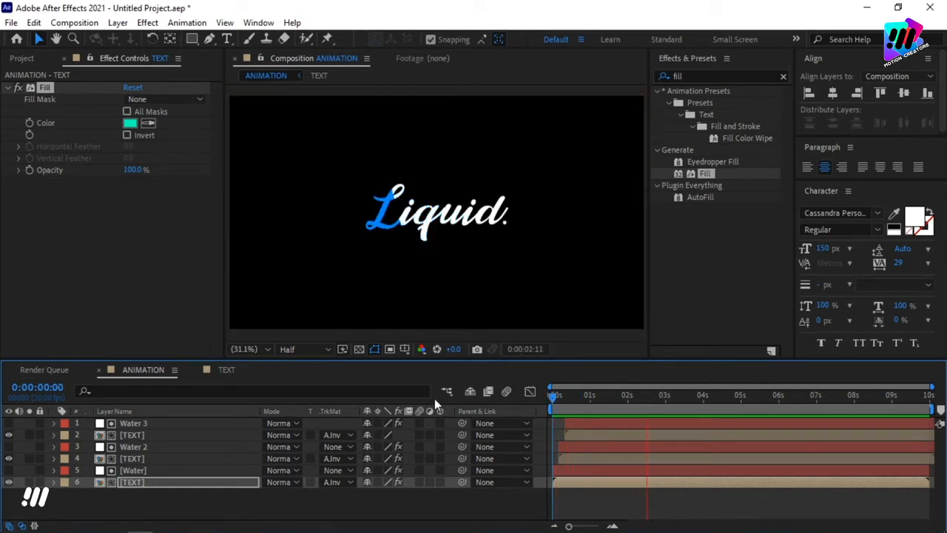
pyautogui.press('space')
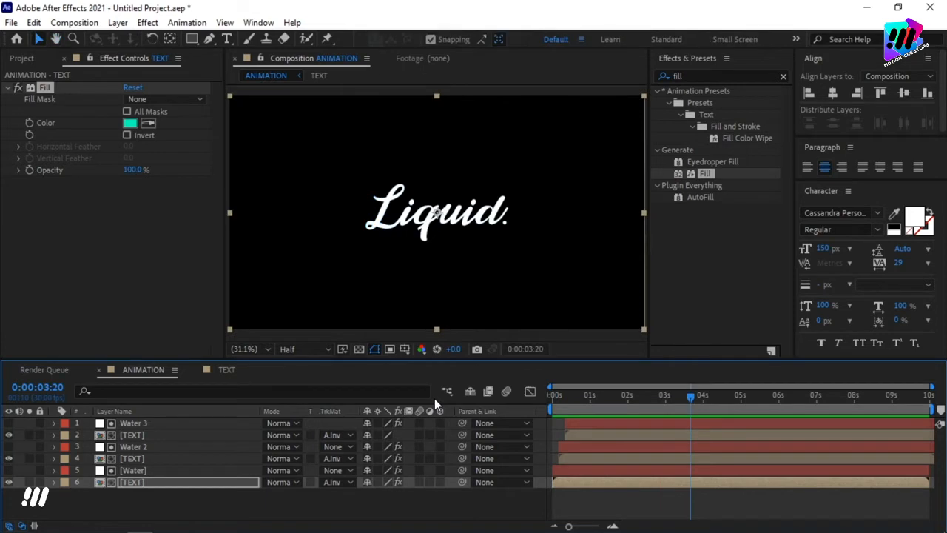
pyautogui.click(346, 498)
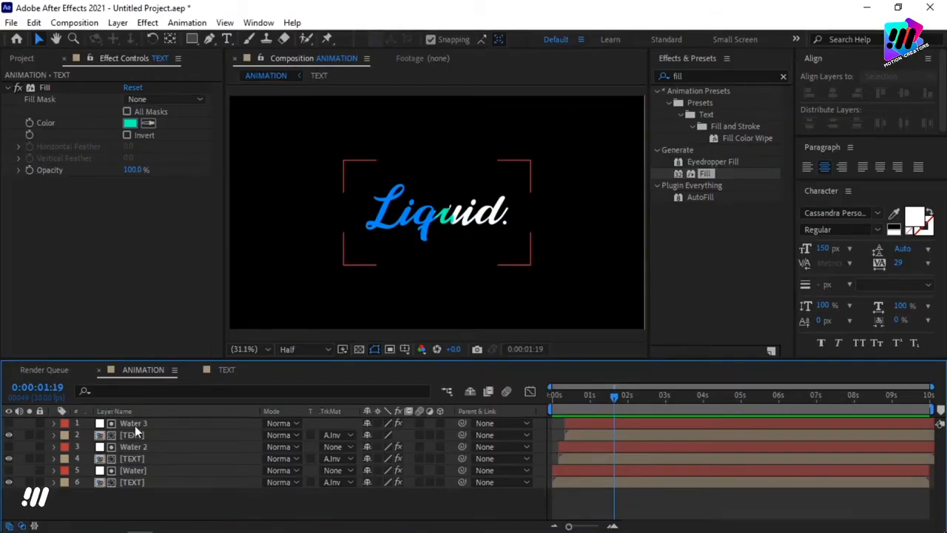
# Set the Linear Wipe's Wipe Angle to 0° on the Water 3 layer.
pyautogui.click(135, 423)
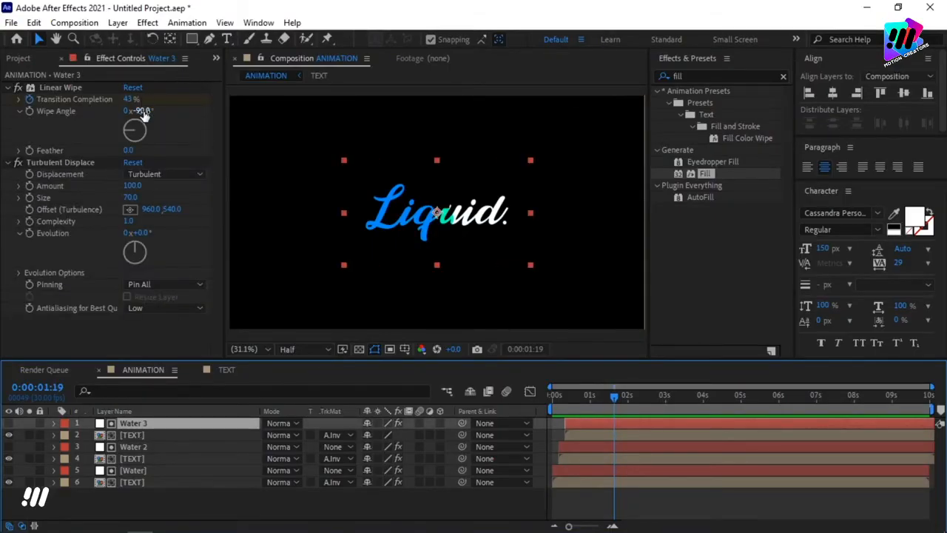
pyautogui.click(143, 111)
pyautogui.write('0')
pyautogui.press('Return')
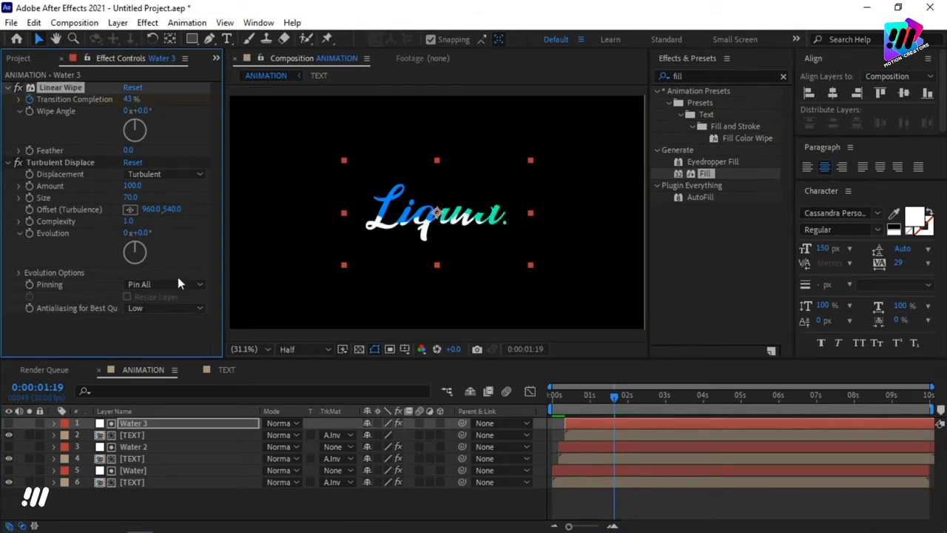
# Set Turbulent Displace's Amount to 250 and Size to 50 on the Water 2 layer, and play the animation from the start to check it.
pyautogui.click(135, 447)
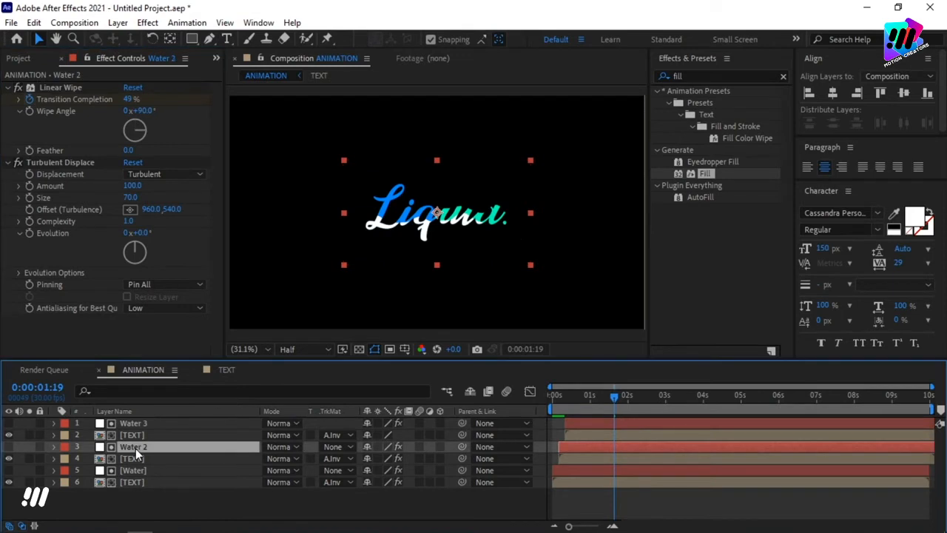
pyautogui.click(128, 185)
pyautogui.write('250')
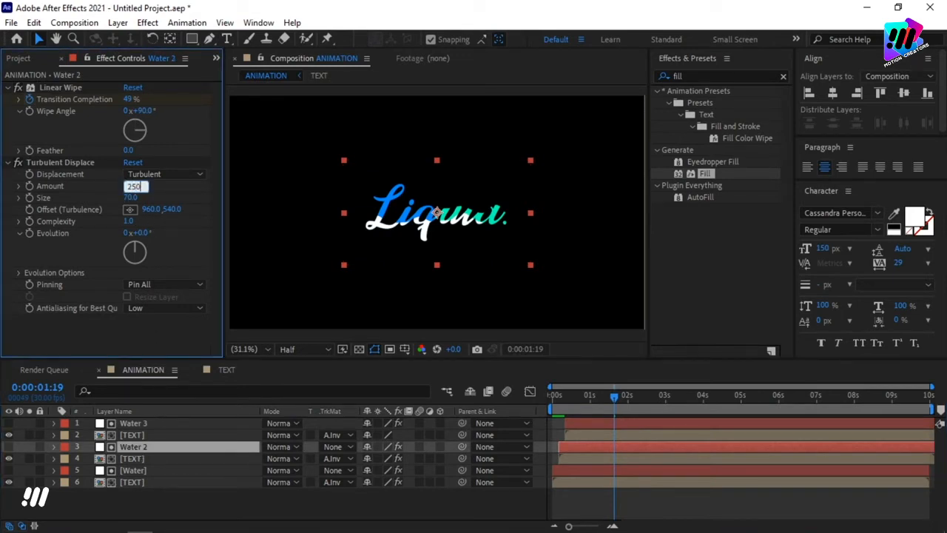
pyautogui.press('Return')
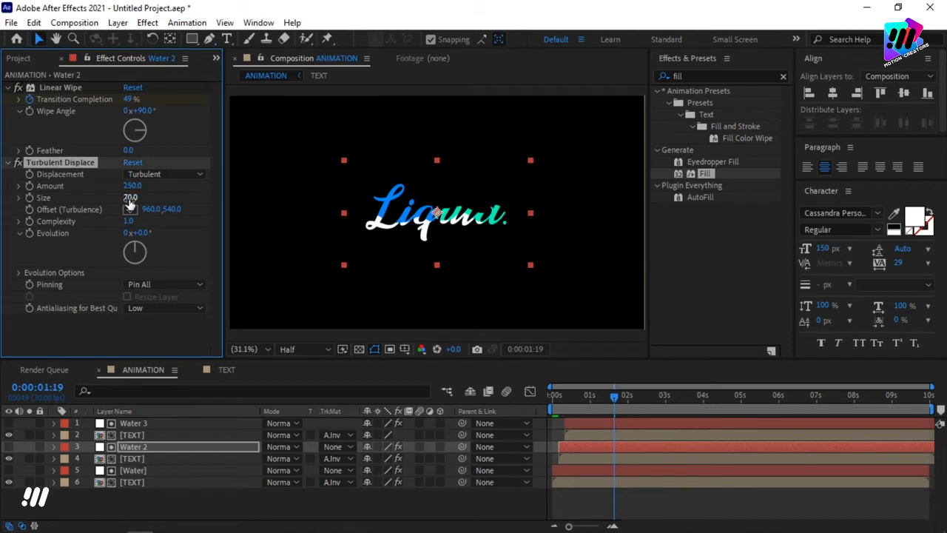
pyautogui.click(131, 198)
pyautogui.press('Return')
pyautogui.moveTo(614, 397); pyautogui.dragTo(540, 400)
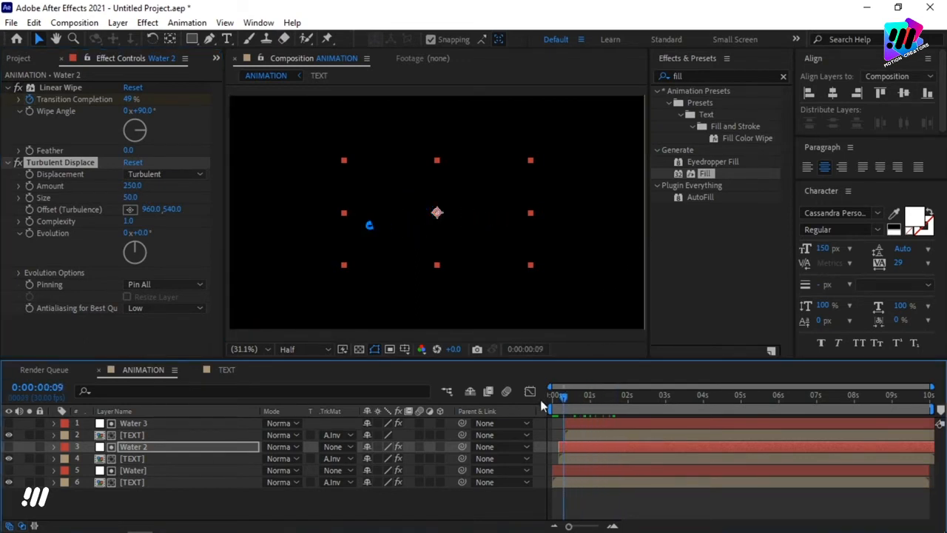
pyautogui.press('space')
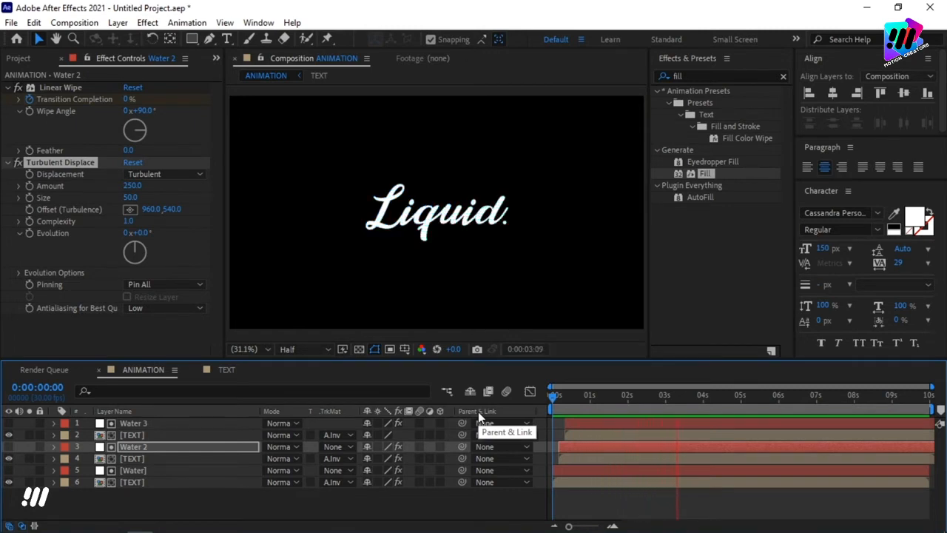
pyautogui.press('space')
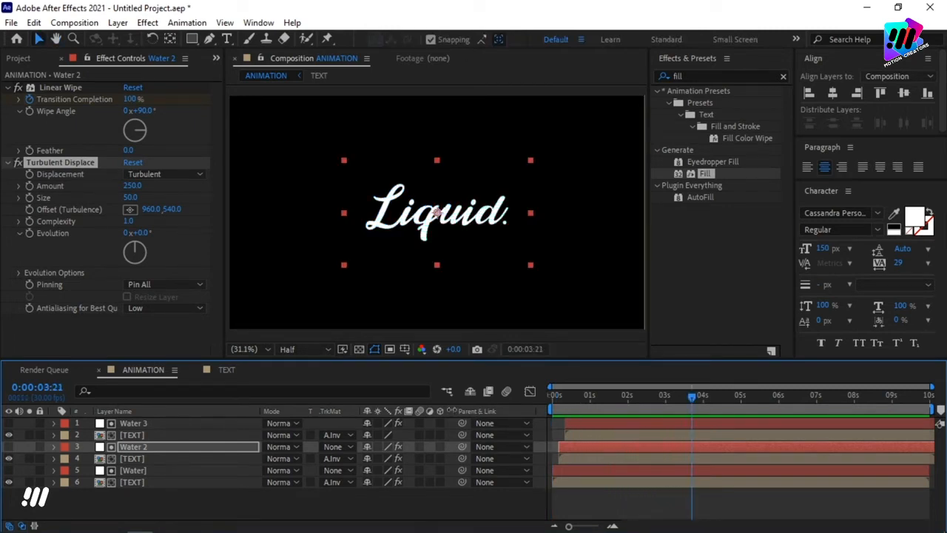
pyautogui.click(187, 510)
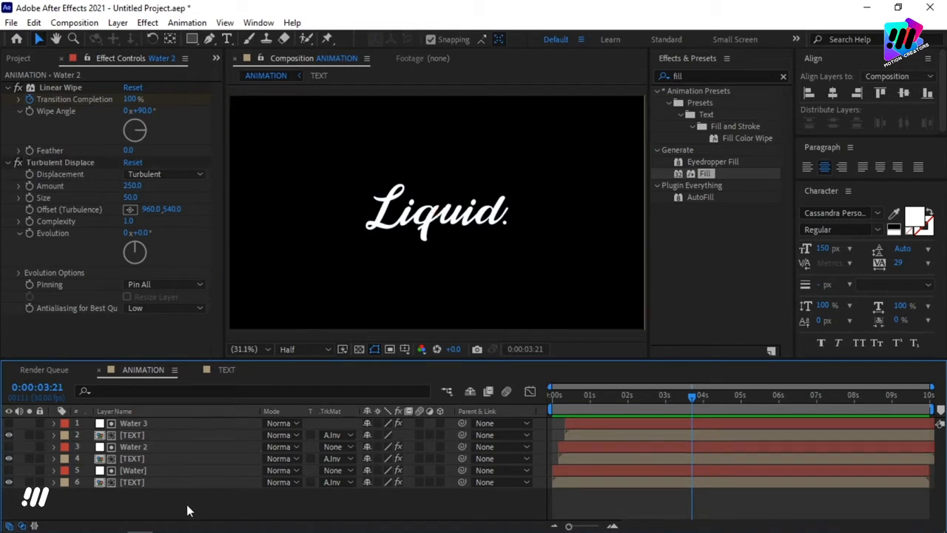
# Create a white 1920 x 1080 px solid named Bubbles in the ANIMATION composition.
pyautogui.click(17, 58)
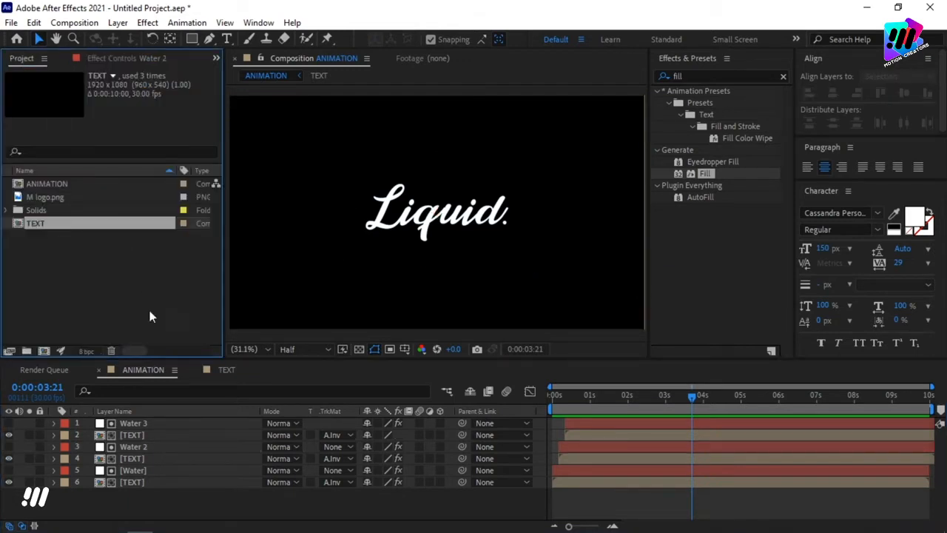
pyautogui.click(129, 497)
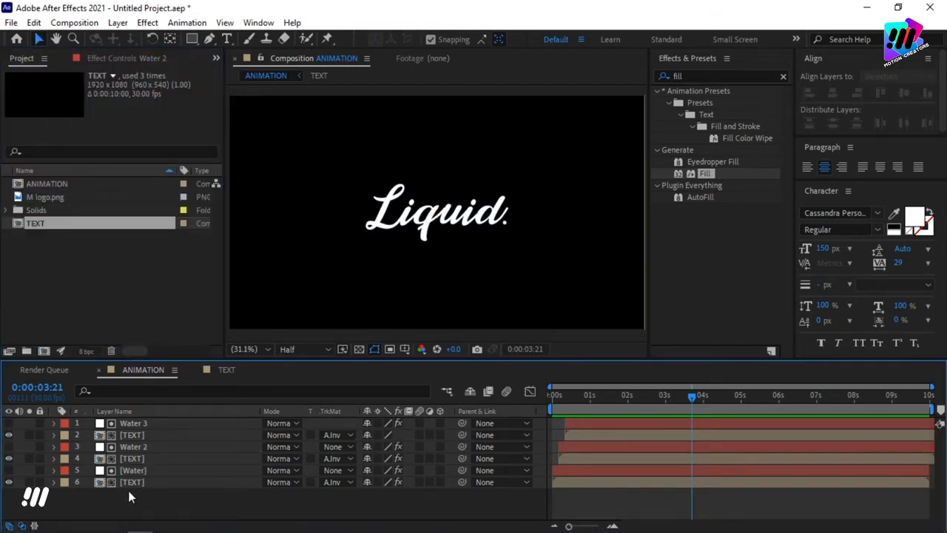
pyautogui.rightClick(130, 497)
pyautogui.moveTo(224, 341)
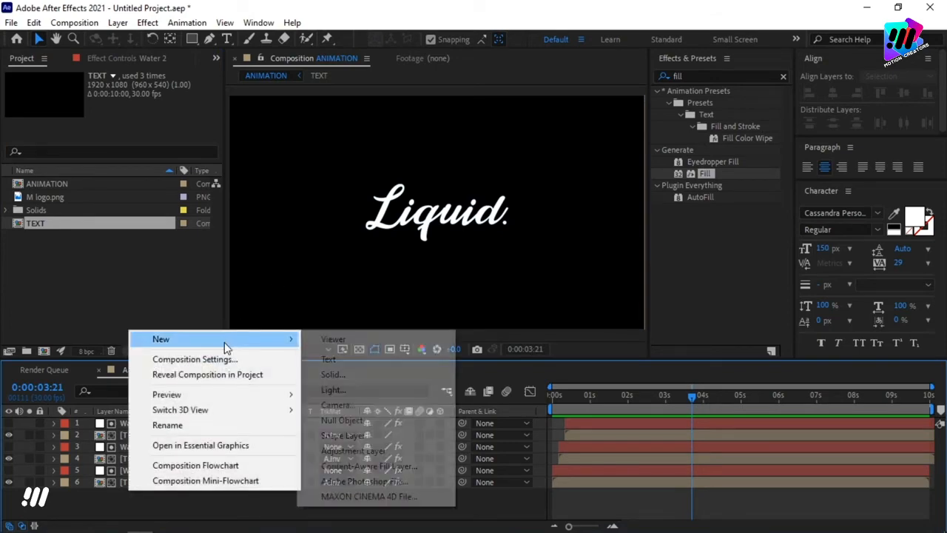
pyautogui.click(339, 377)
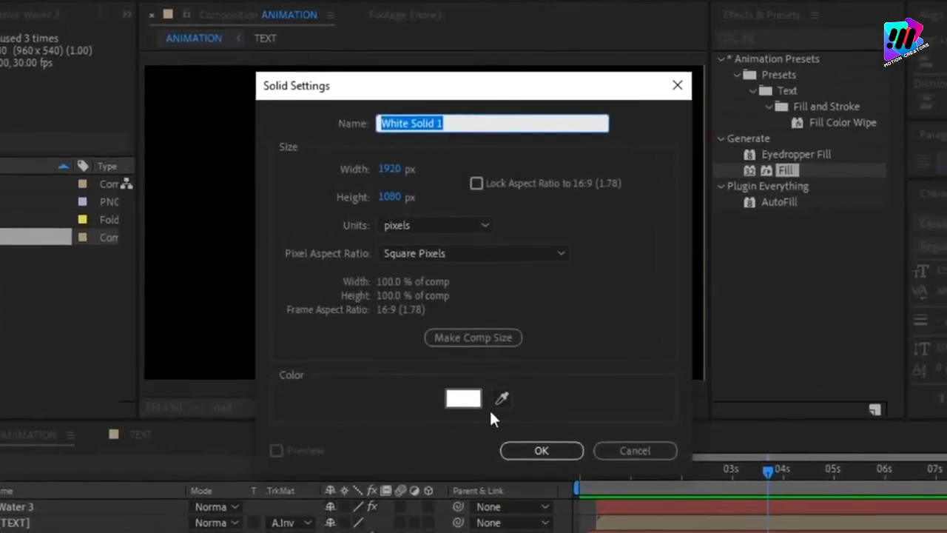
pyautogui.press('BackSpace')
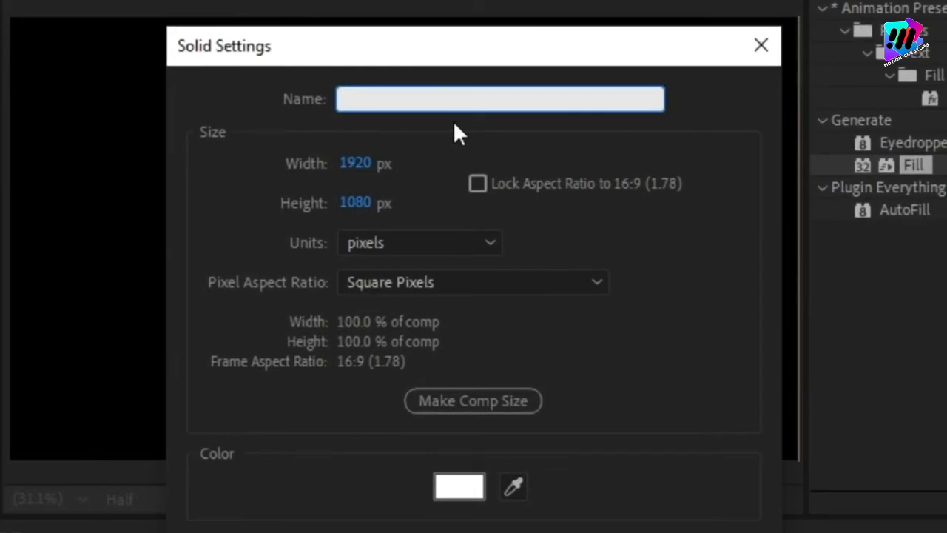
pyautogui.write('Bubbles')
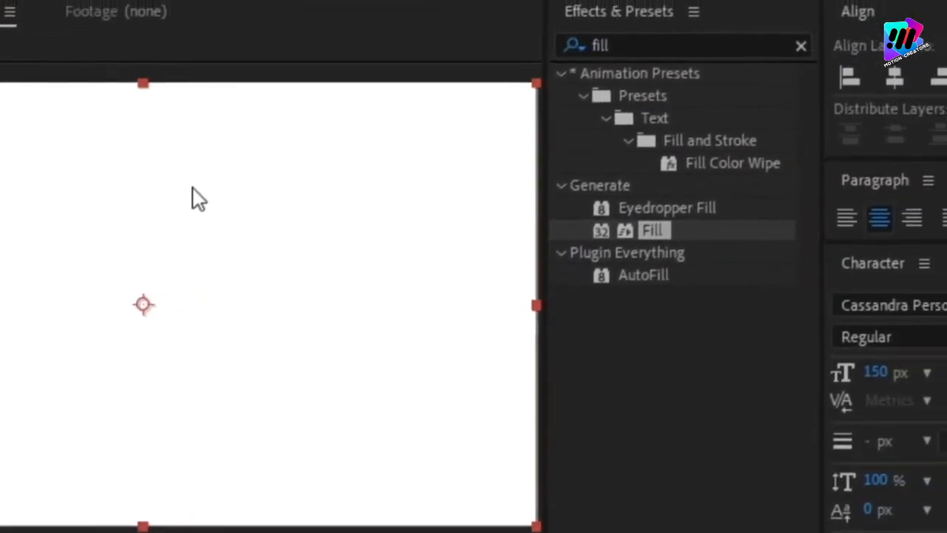
# Find the CC Bubbles effect and apply it to the Bubbles solid.
pyautogui.click(542, 64)
pyautogui.doubleClick(542, 63)
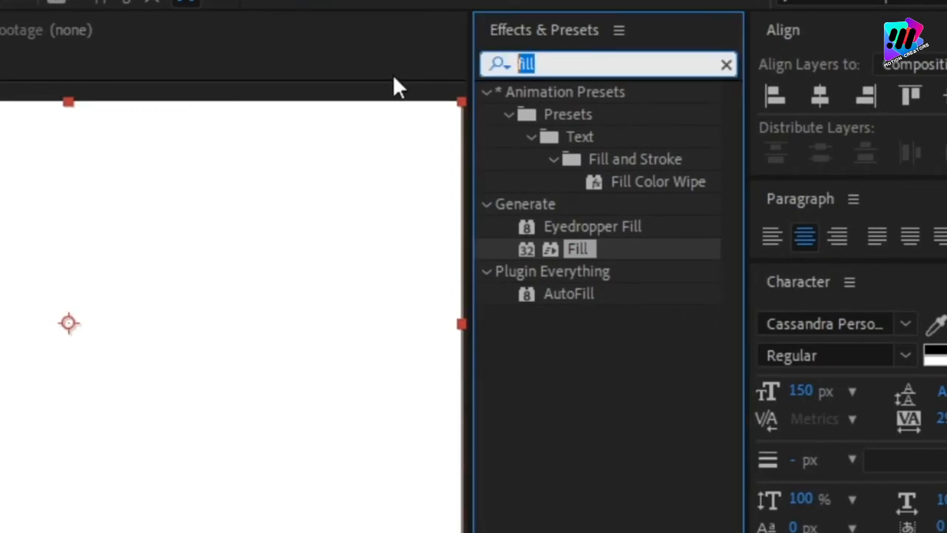
pyautogui.write('cc ')
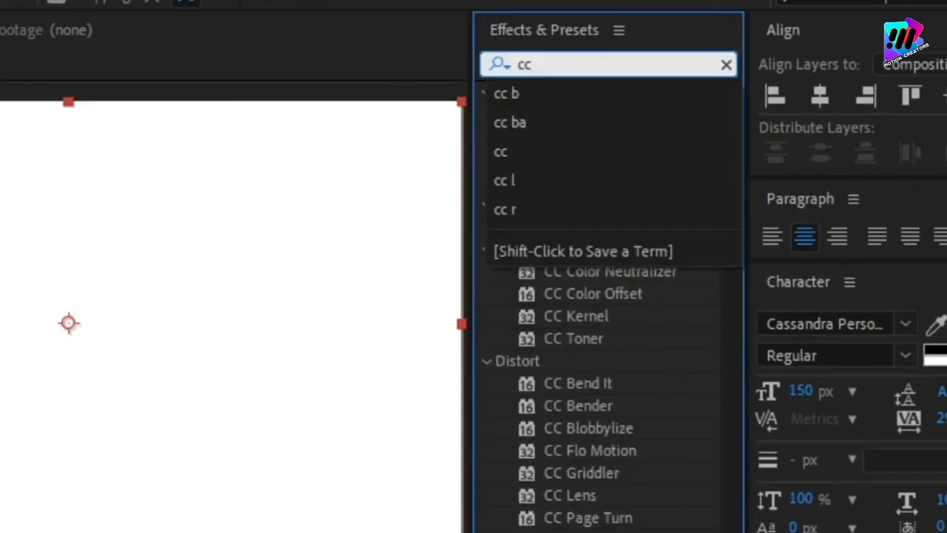
pyautogui.write('bu')
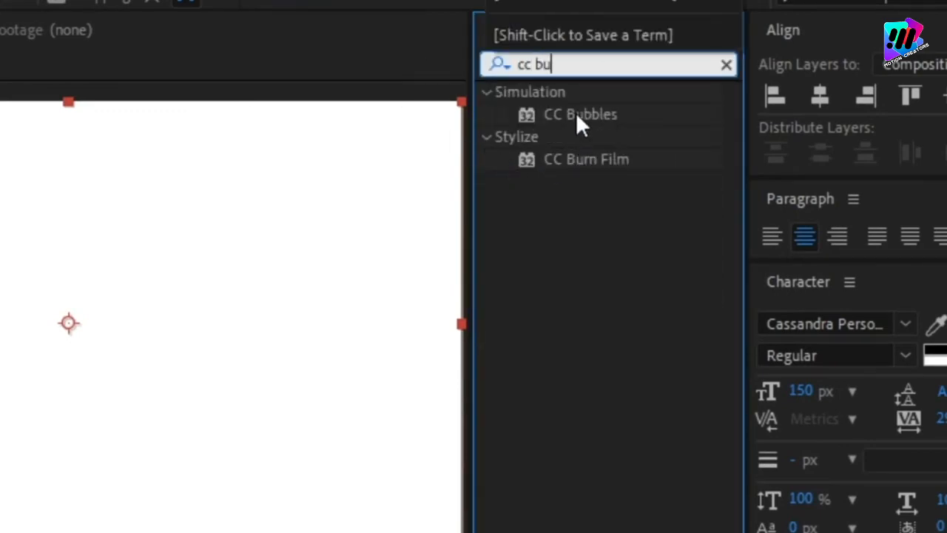
pyautogui.moveTo(576, 111); pyautogui.dragTo(275, 319)
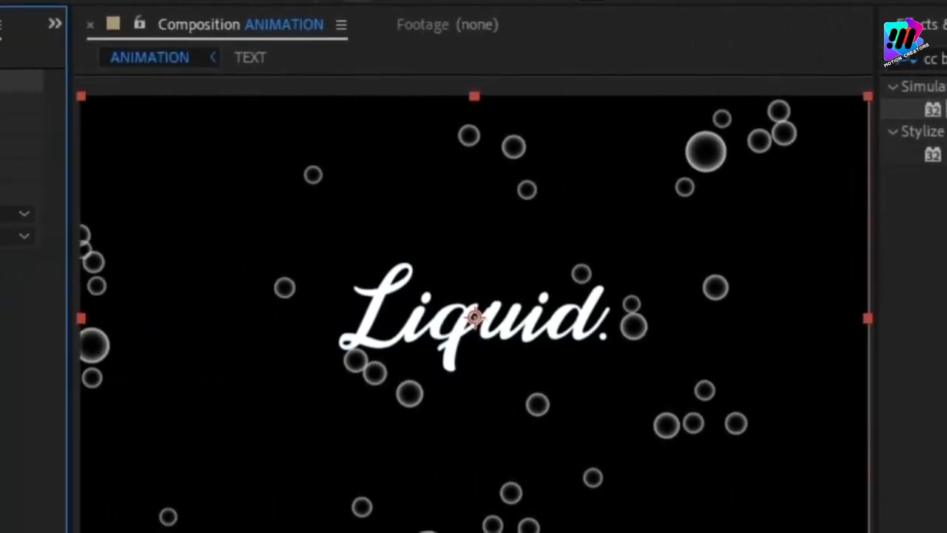
# Set the CC Bubbles effect's Bubble Size to 2.0 on the Bubbles solid.
pyautogui.click(29, 190)
pyautogui.write('2')
pyautogui.press('Return')
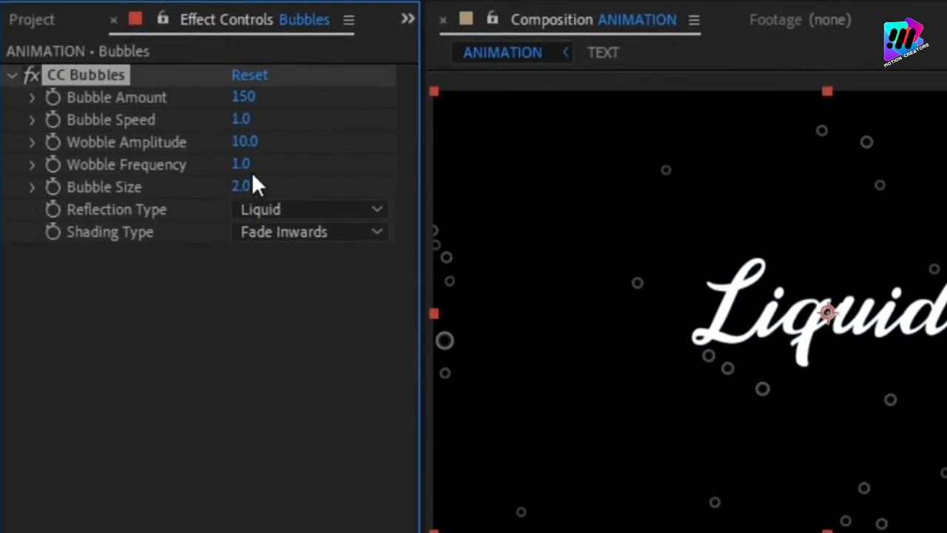
# Set Bubble Amount to 0 and start keyframing it at 0:00:00:00 on the Bubbles layer.
pyautogui.click(246, 100)
pyautogui.click(245, 99)
pyautogui.write('0')
pyautogui.press('Return')
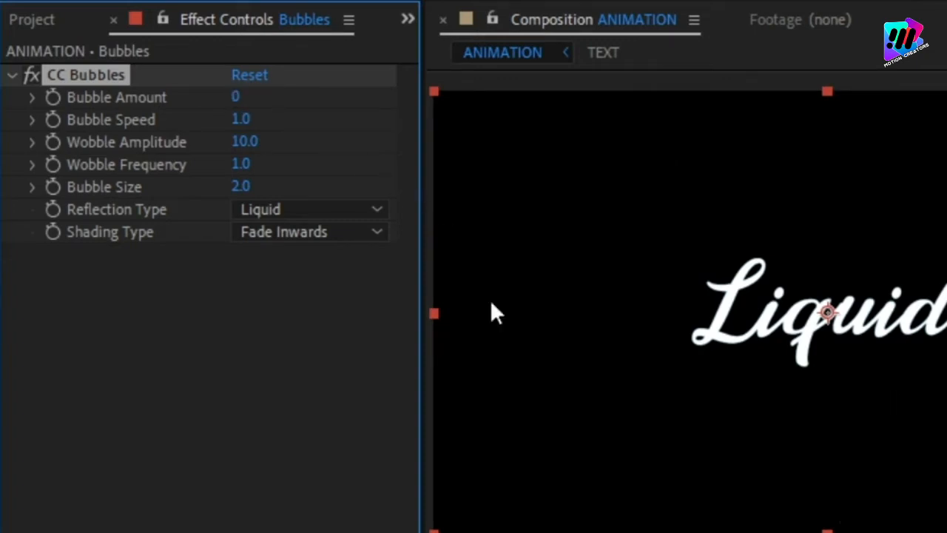
pyautogui.click(52, 98)
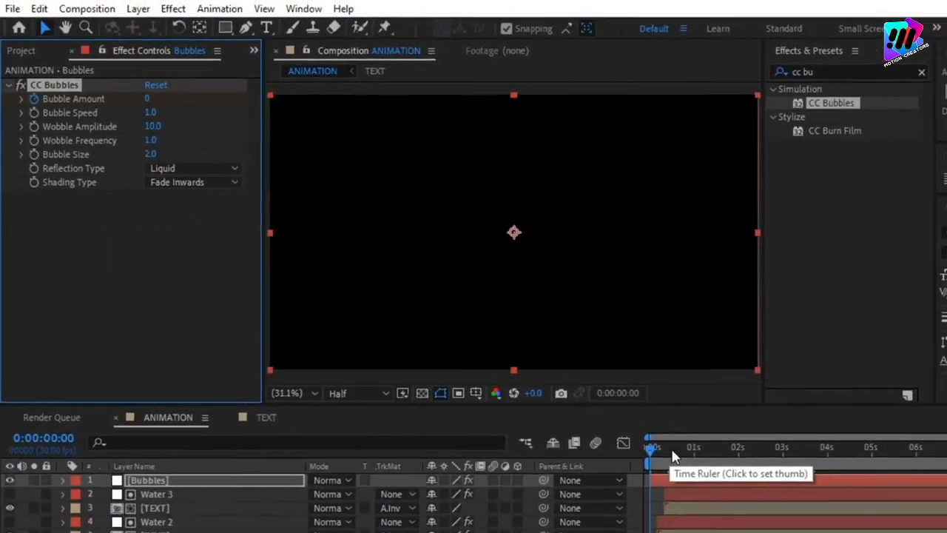
# Add a Bubble Amount keyframe of 200 at 0:00:00:10 on the Bubbles layer.
pyautogui.click(573, 397)
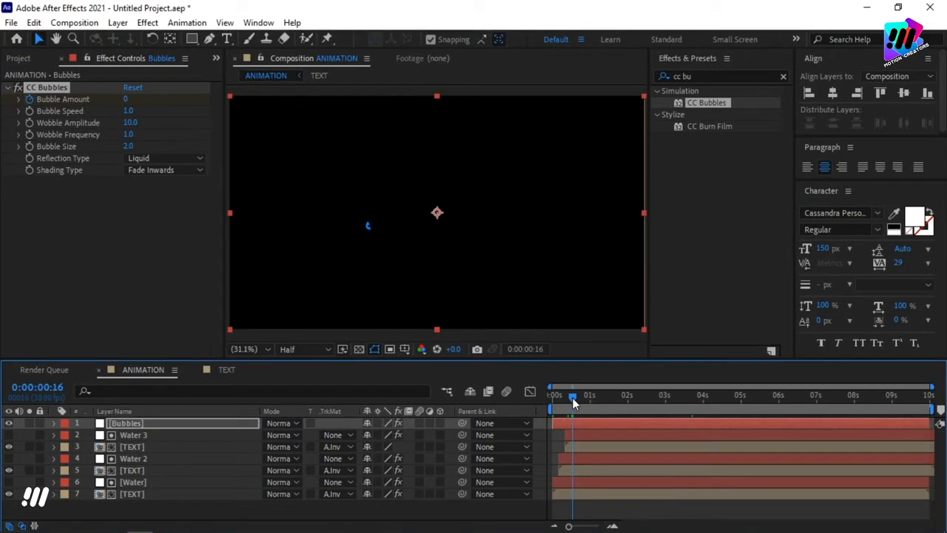
pyautogui.moveTo(573, 401); pyautogui.dragTo(566, 401)
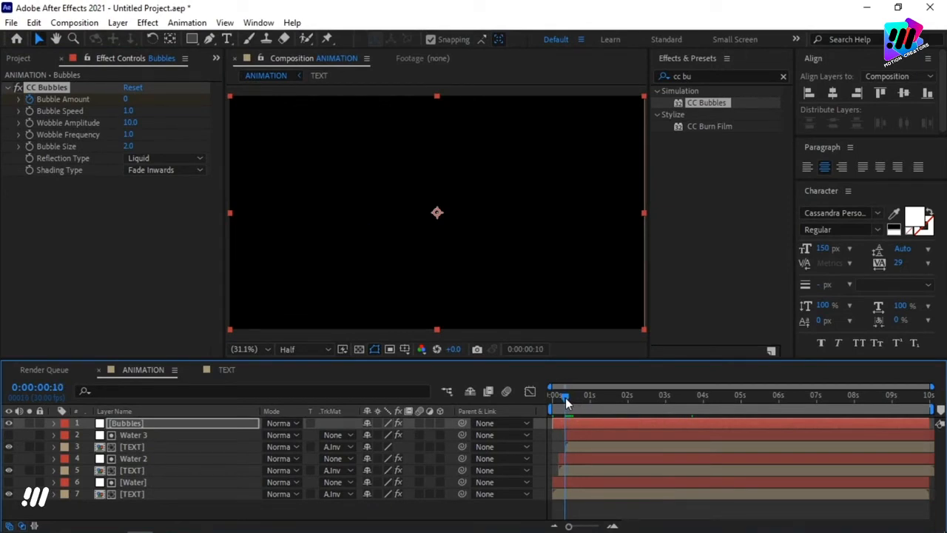
pyautogui.click(127, 99)
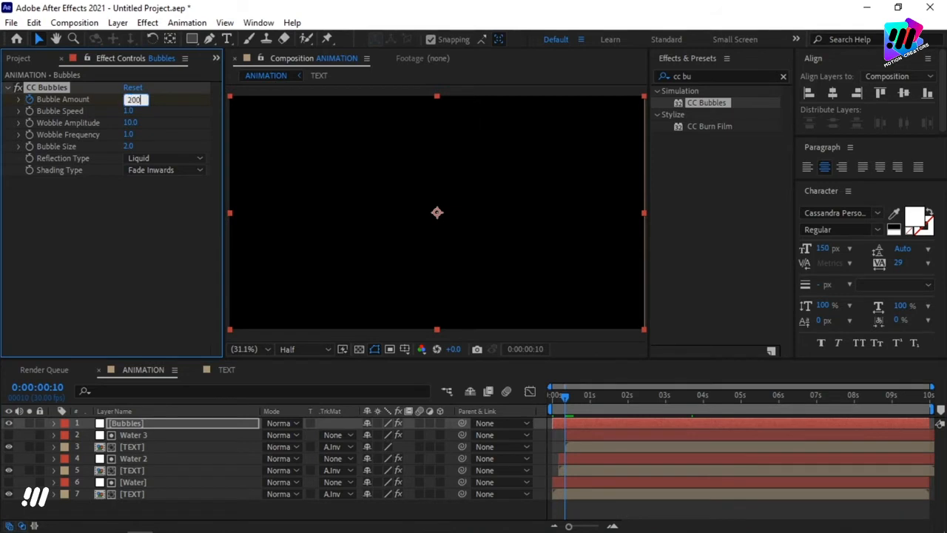
pyautogui.press('Return')
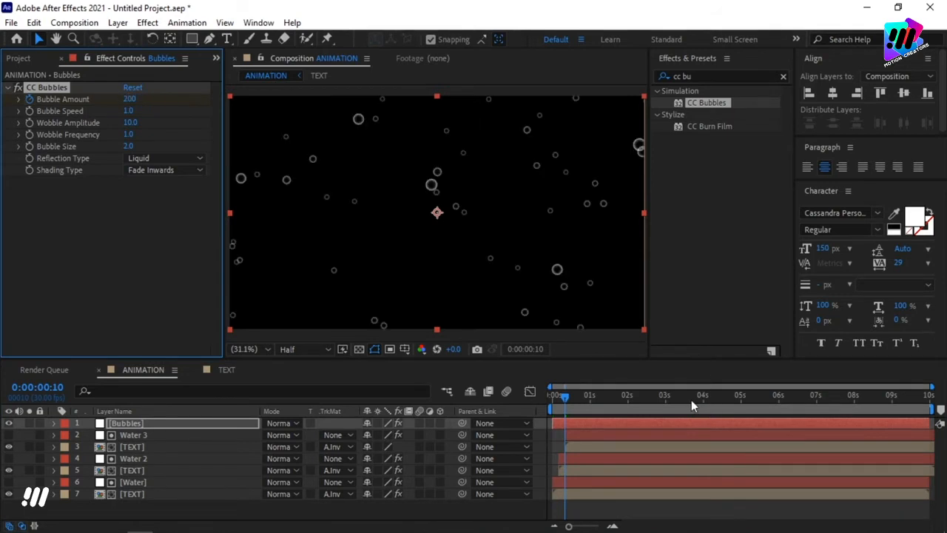
# Add a Bubble Amount keyframe of 0 at 0:00:03:00 and scrub back to the start of the composition.
pyautogui.moveTo(666, 402)
pyautogui.mouseDown()
pyautogui.moveTo(683, 400)
pyautogui.moveTo(666, 407)
pyautogui.mouseUp()
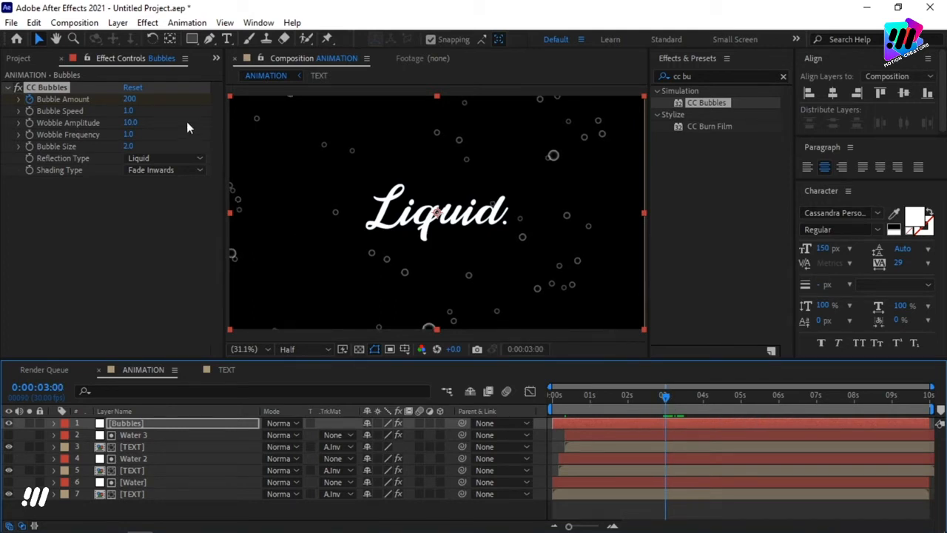
pyautogui.click(129, 99)
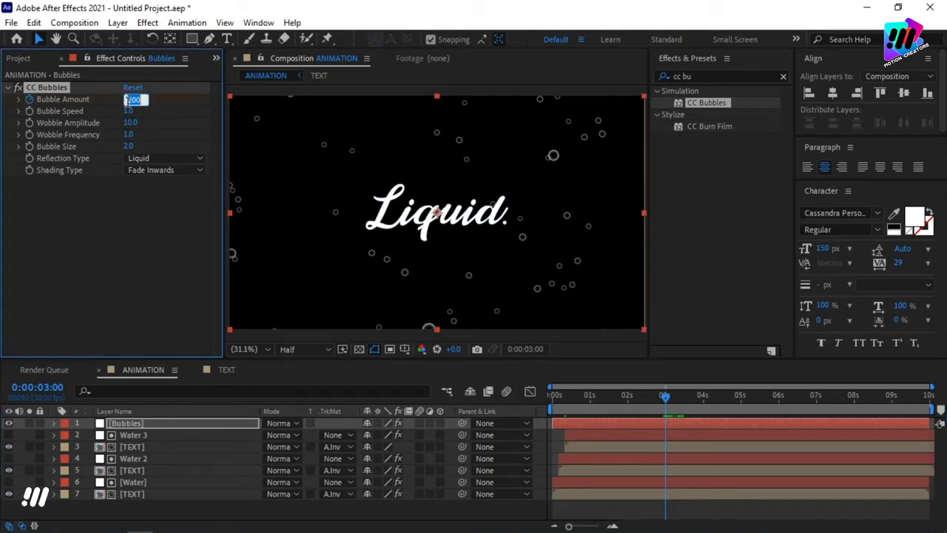
pyautogui.write('0')
pyautogui.press('Return')
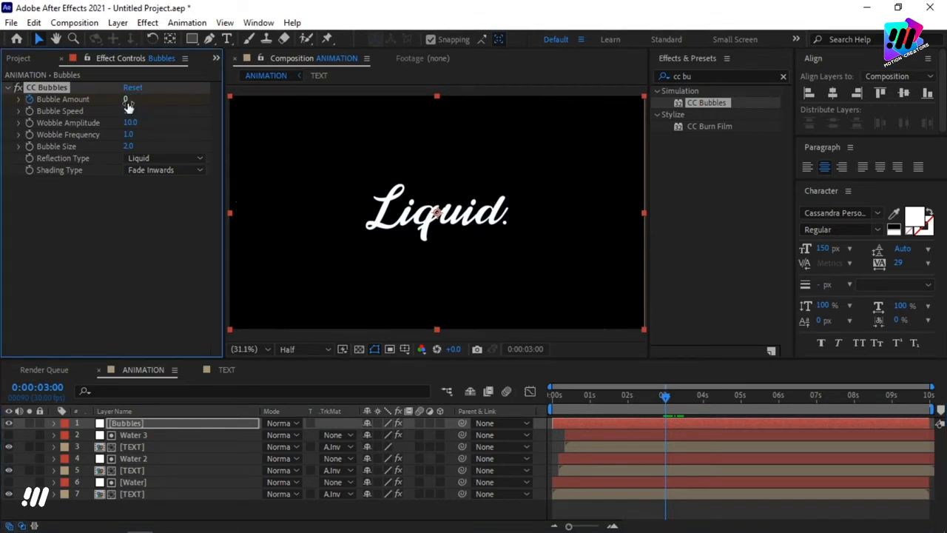
pyautogui.moveTo(667, 403); pyautogui.dragTo(446, 409)
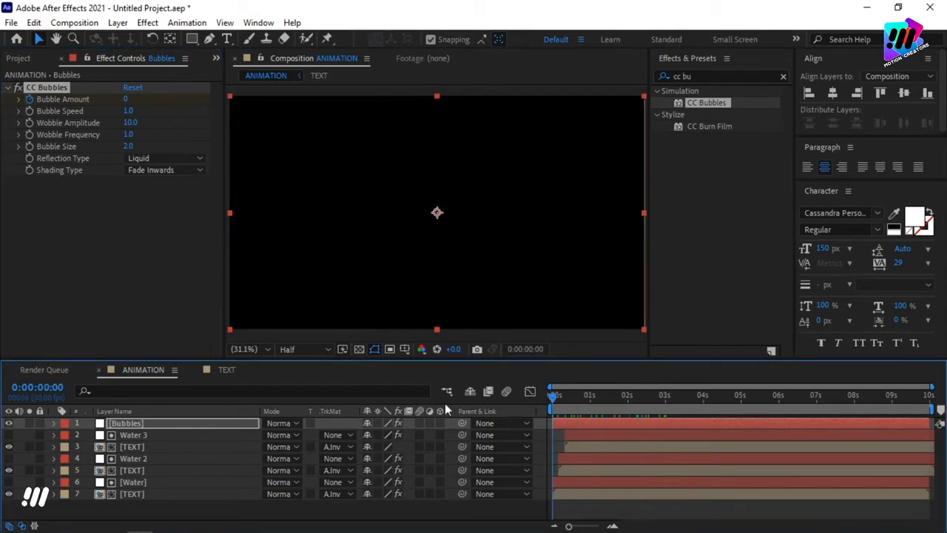
pyautogui.click(177, 510)
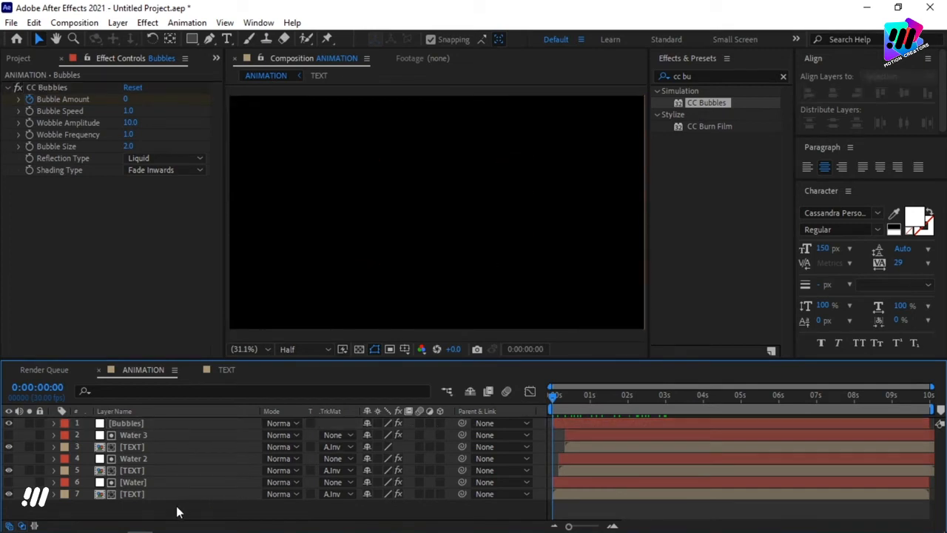
pyautogui.hotkey('ctrl', 'y')
pyautogui.press('BackSpace')
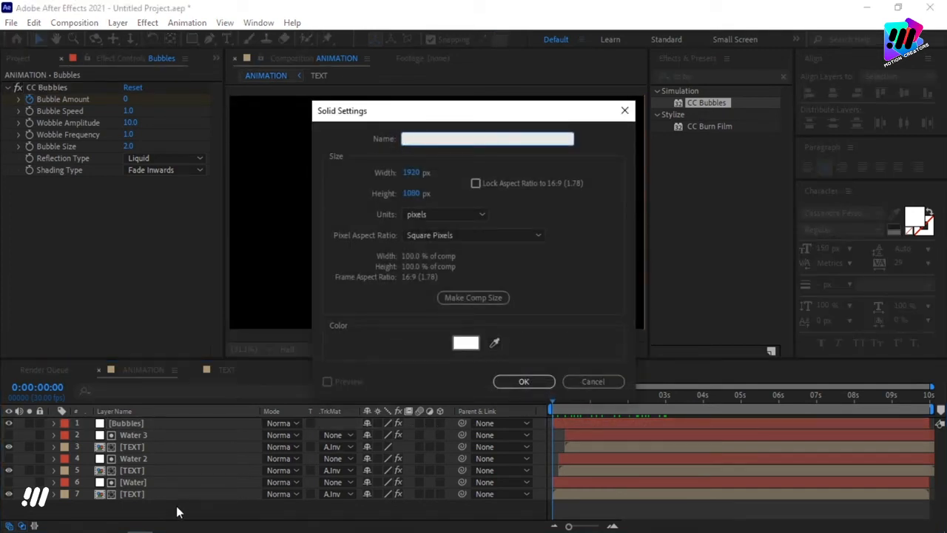
pyautogui.click(465, 342)
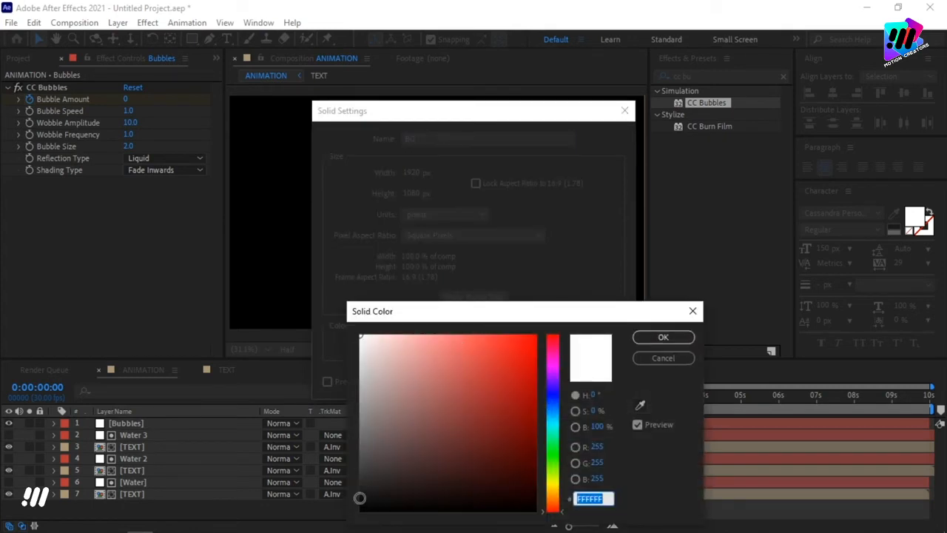
pyautogui.click(358, 493)
pyautogui.moveTo(352, 494); pyautogui.dragTo(349, 486)
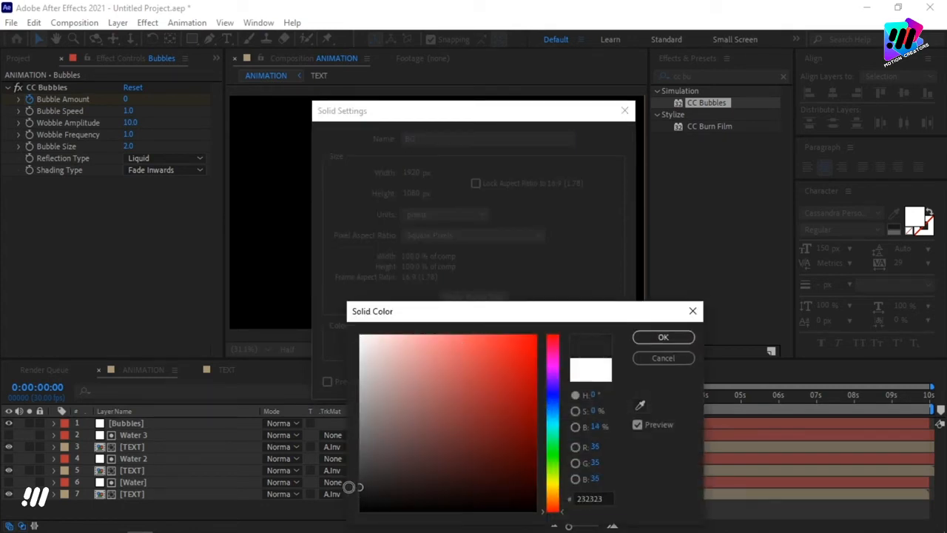
pyautogui.click(663, 340)
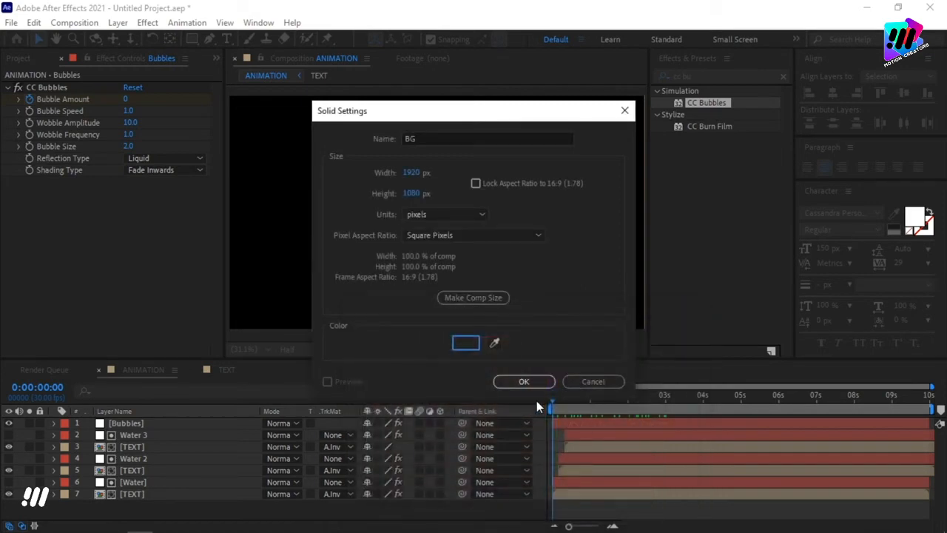
pyautogui.click(524, 381)
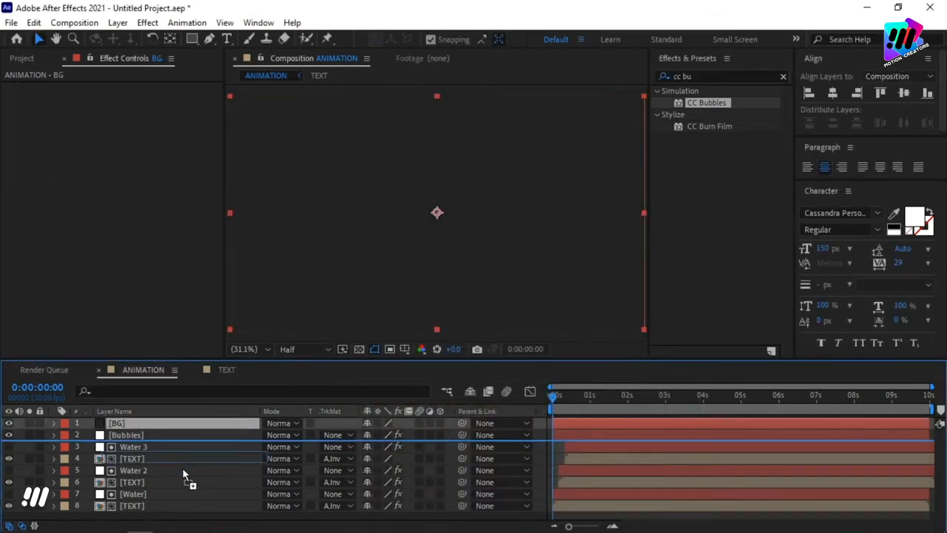
# Move the BG layer beneath all other layers and play the animation from the start to check it.
pyautogui.moveTo(183, 474); pyautogui.dragTo(191, 515)
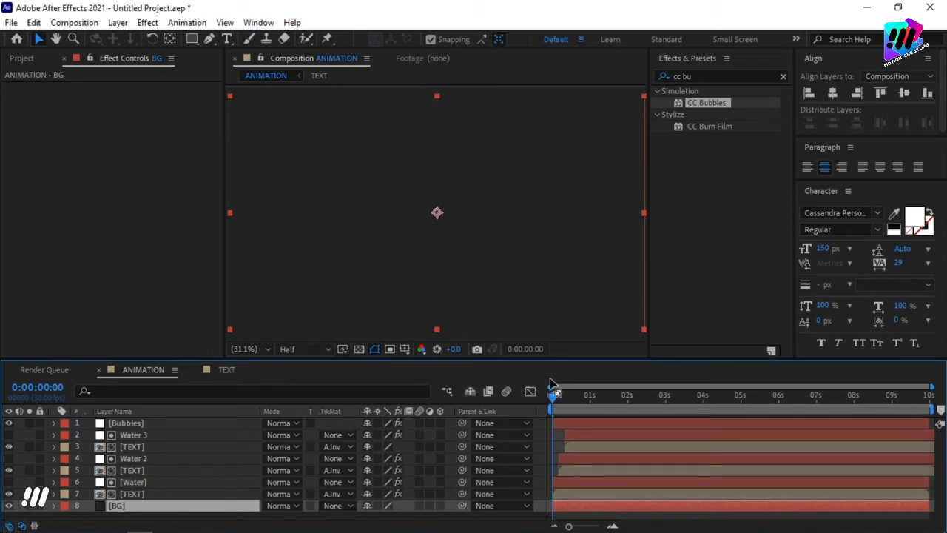
pyautogui.press('space')
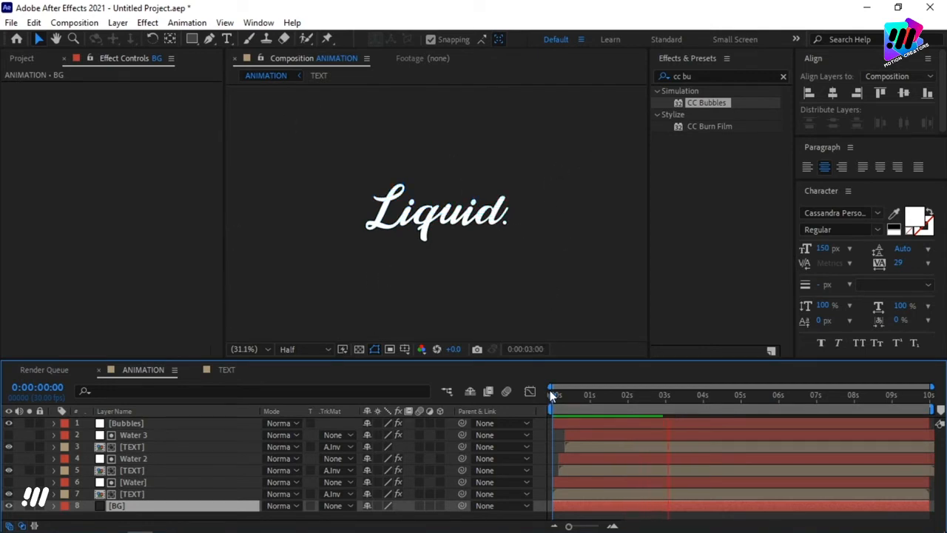
pyautogui.press('space')
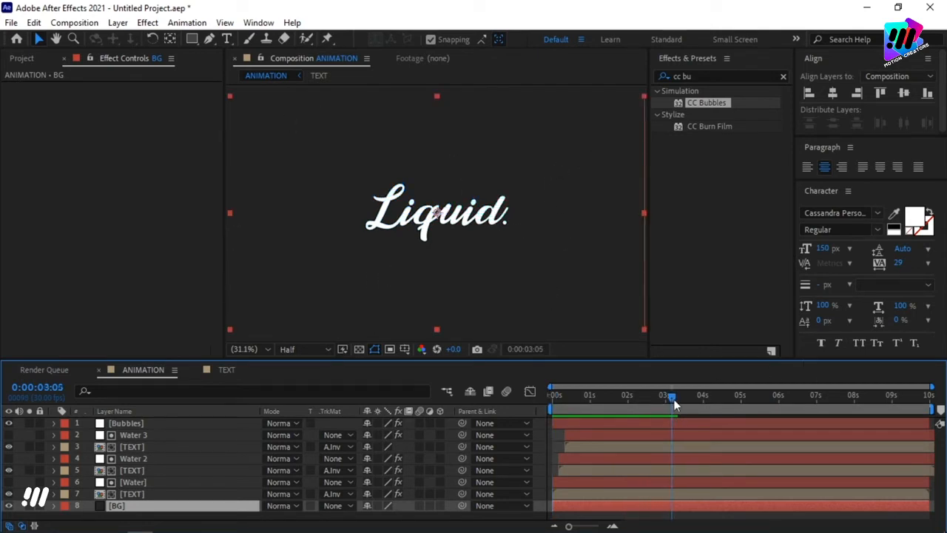
# At 0:00:03:00, add a text layer reading "Motion creators" below the Liquid. title, with a font size of 40 px.
pyautogui.moveTo(672, 399); pyautogui.dragTo(666, 395)
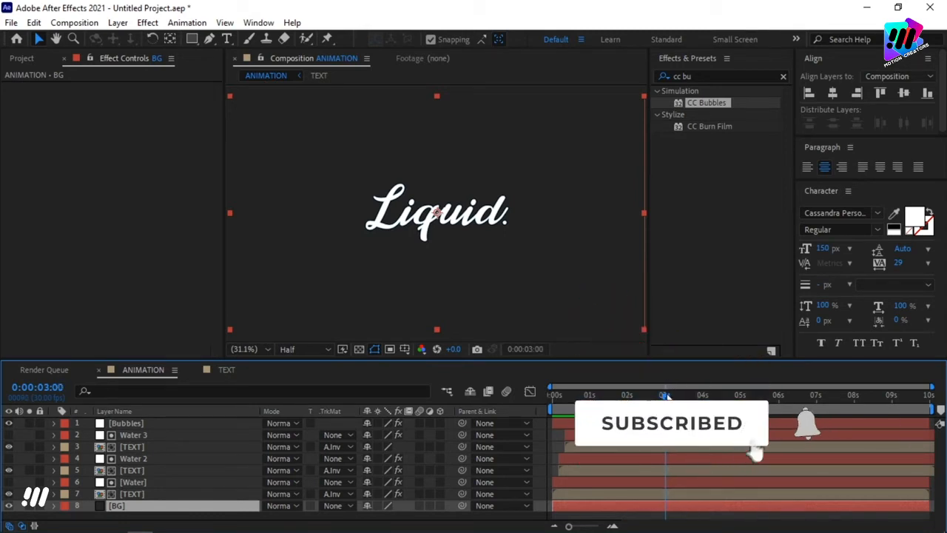
pyautogui.click(16, 59)
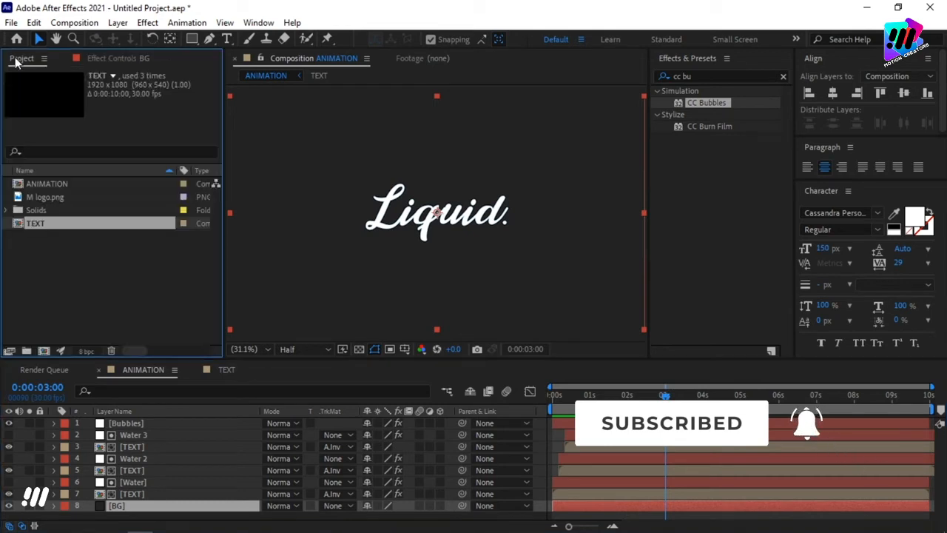
pyautogui.click(220, 40)
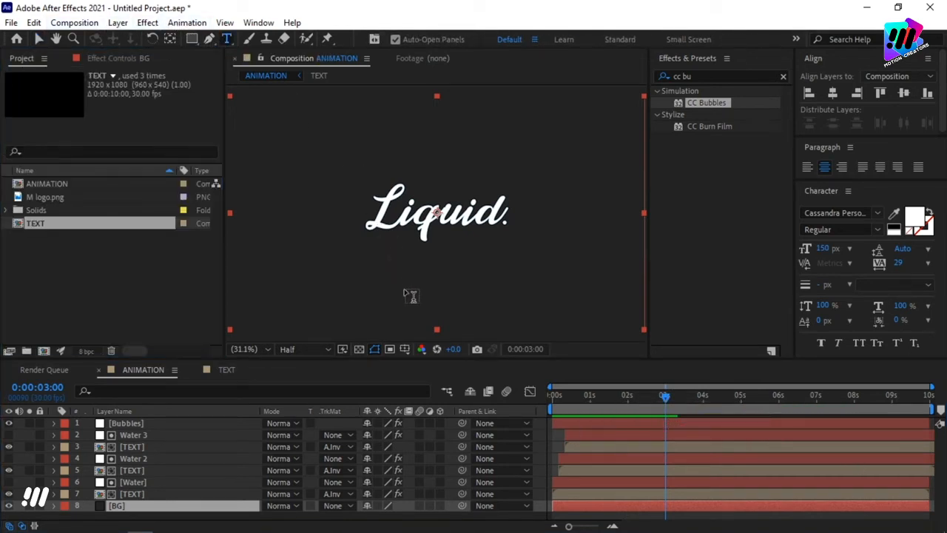
pyautogui.click(404, 296)
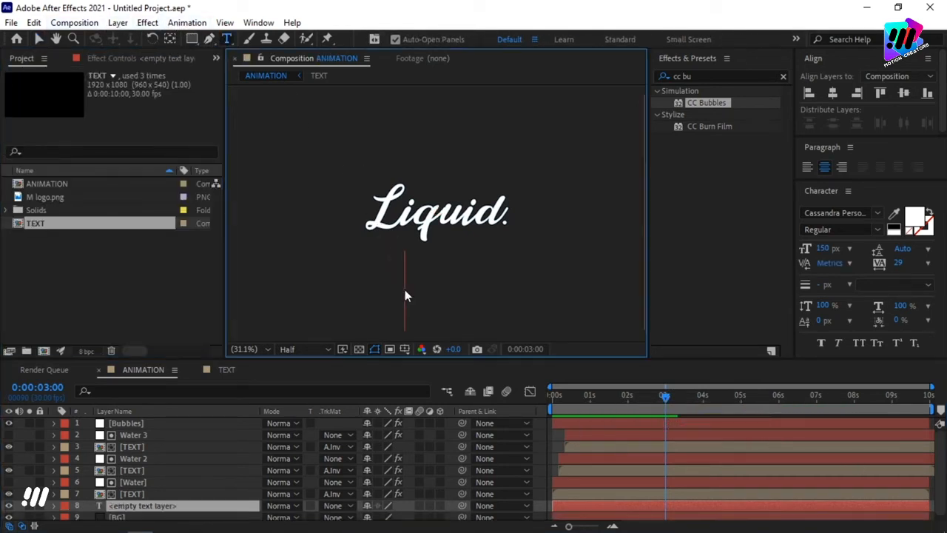
pyautogui.click(824, 251)
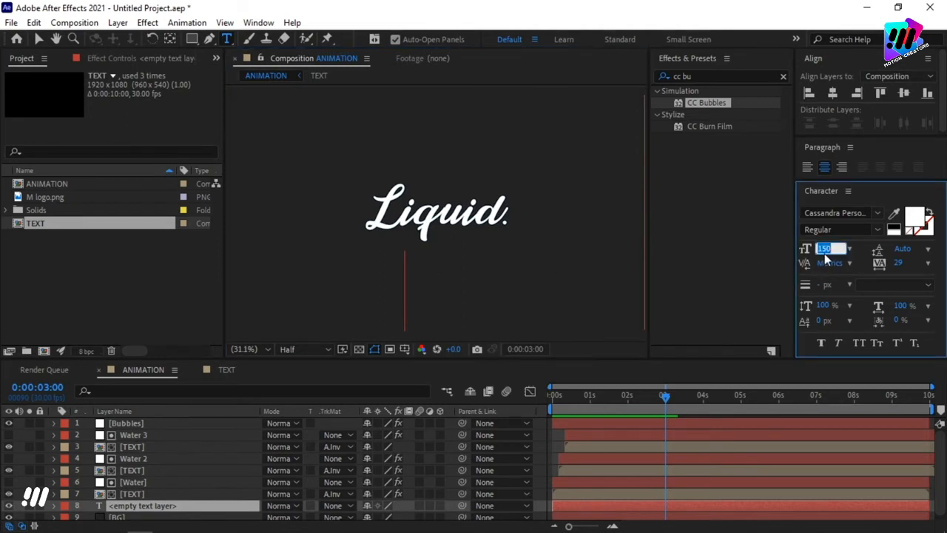
pyautogui.write('40')
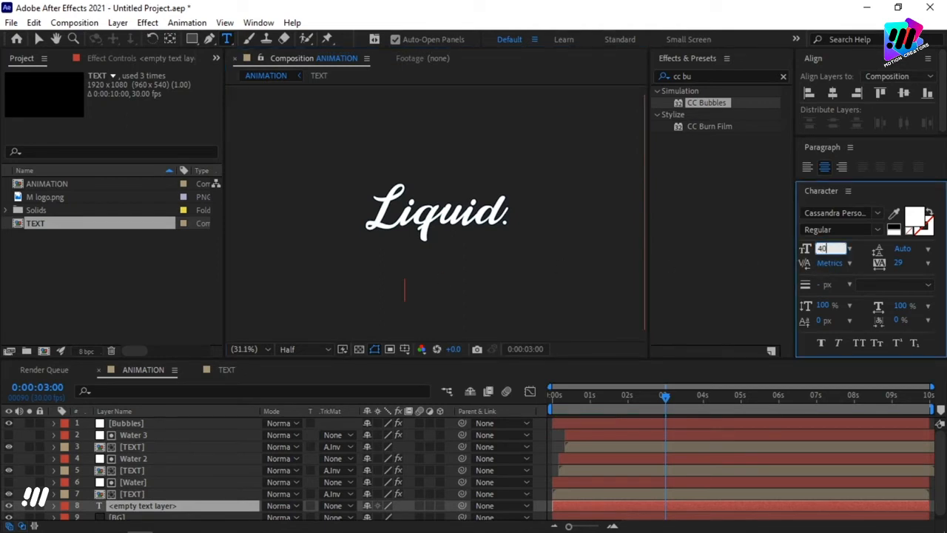
pyautogui.press('Return')
pyautogui.write('M')
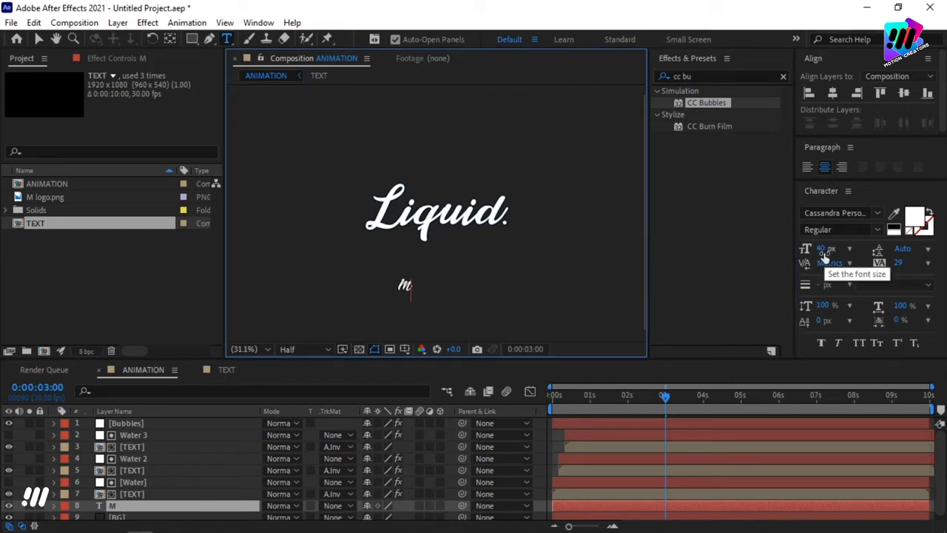
pyautogui.write('otion')
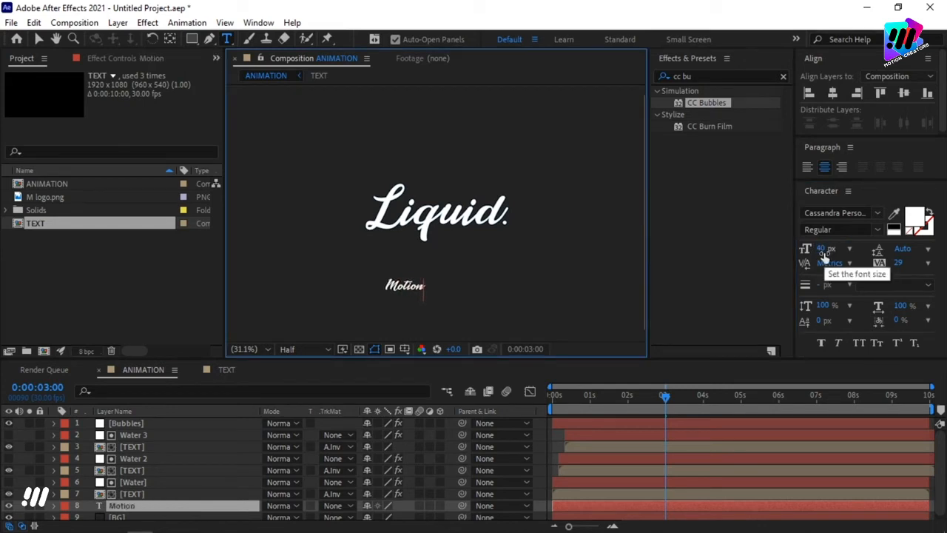
pyautogui.write(' ceators')
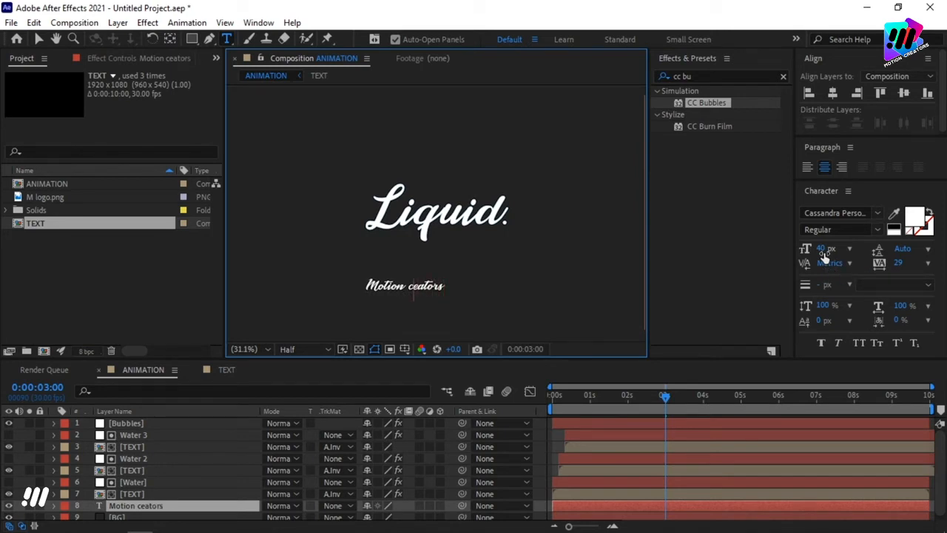
pyautogui.write('r')
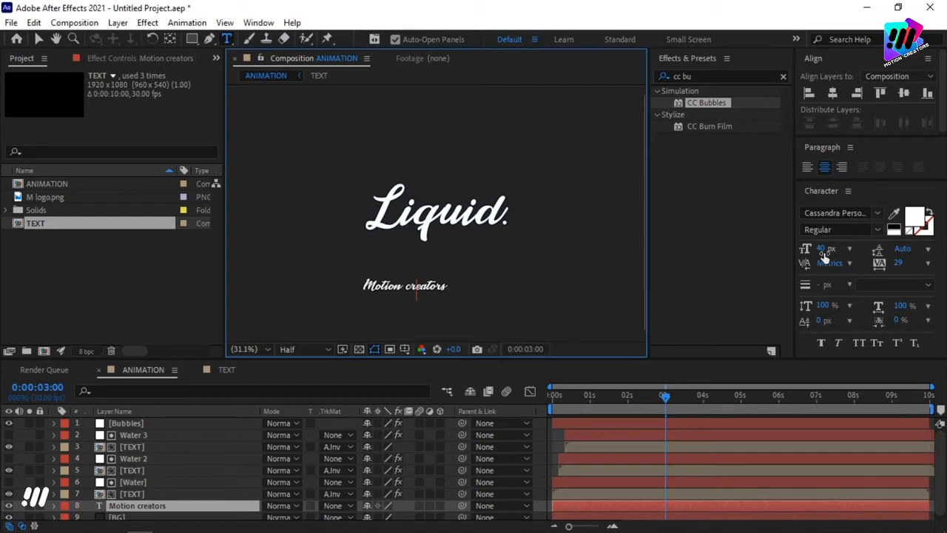
# Centre the "Motion creators" text horizontally in the composition and nudge it down towards the frame's lower edge.
pyautogui.click(39, 39)
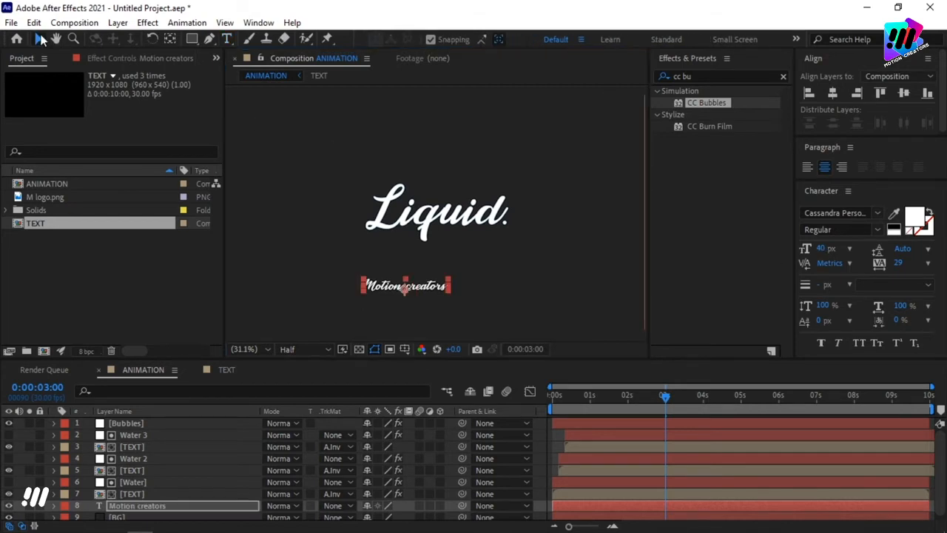
pyautogui.click(834, 99)
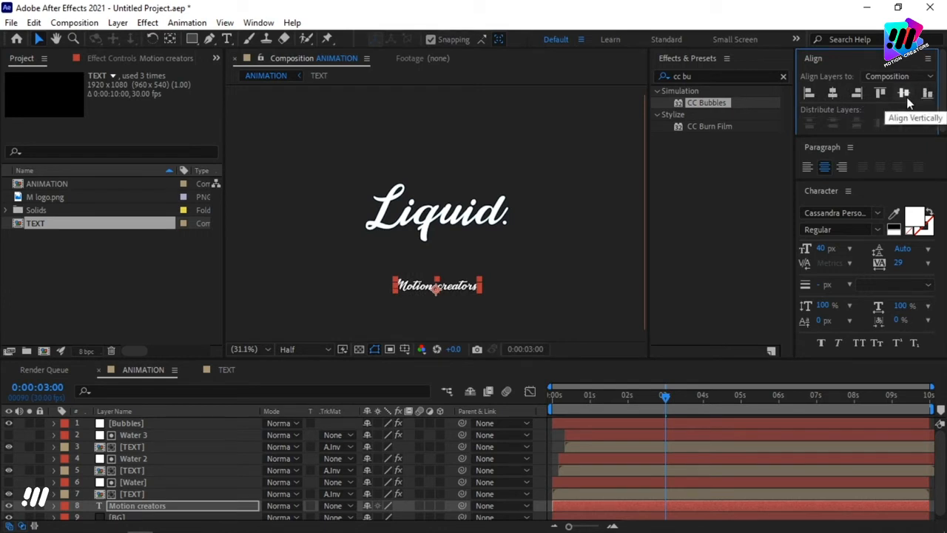
pyautogui.hotkey('shift', 'Down')
pyautogui.hotkey('shift', 'Down')
pyautogui.hotkey('shift', 'Down')
pyautogui.hotkey('shift', 'Down')
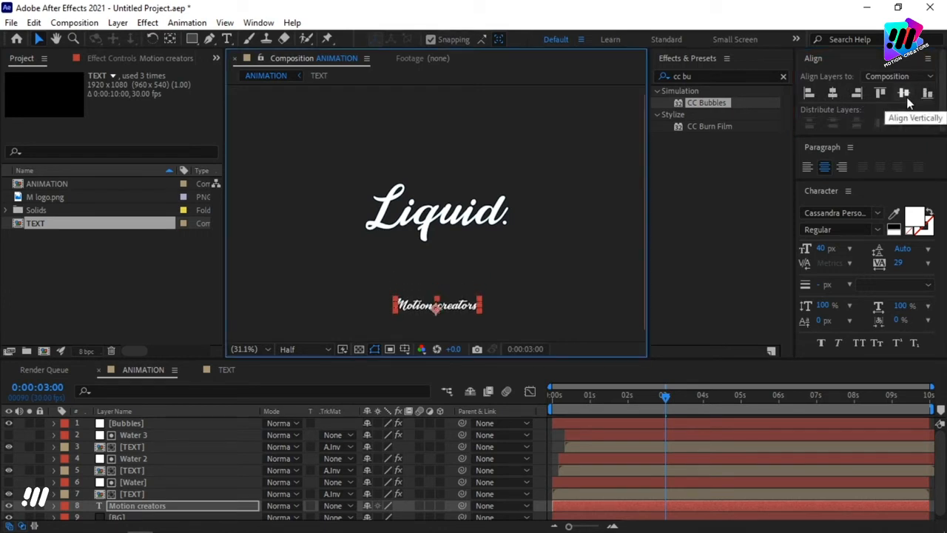
# Add a text animator with Position and Opacity properties to the "Motion creators" layer.
pyautogui.click(597, 396)
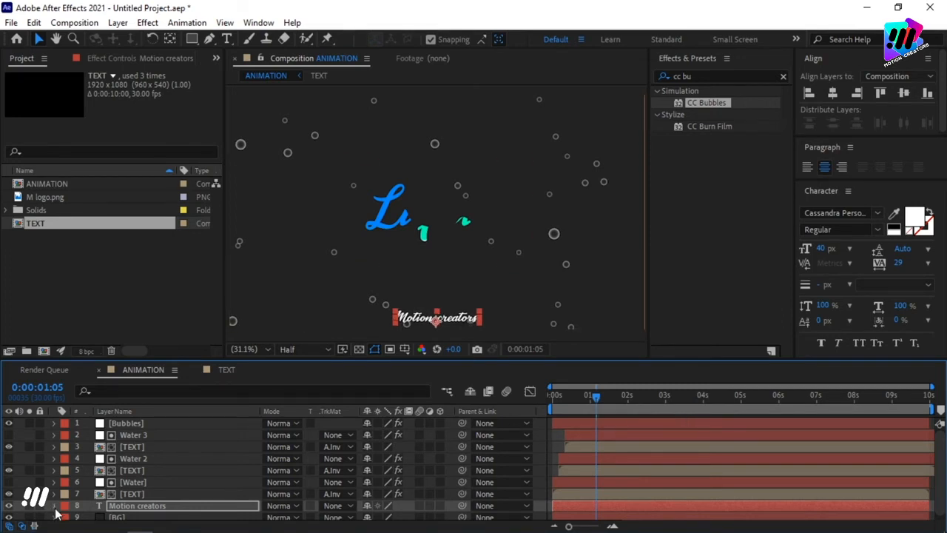
pyautogui.click(54, 506)
pyautogui.click(448, 502)
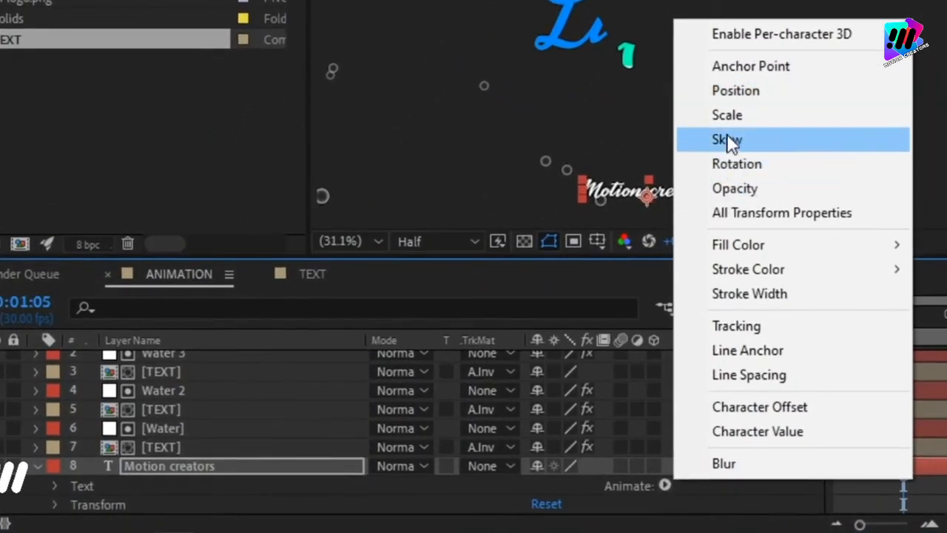
pyautogui.click(716, 93)
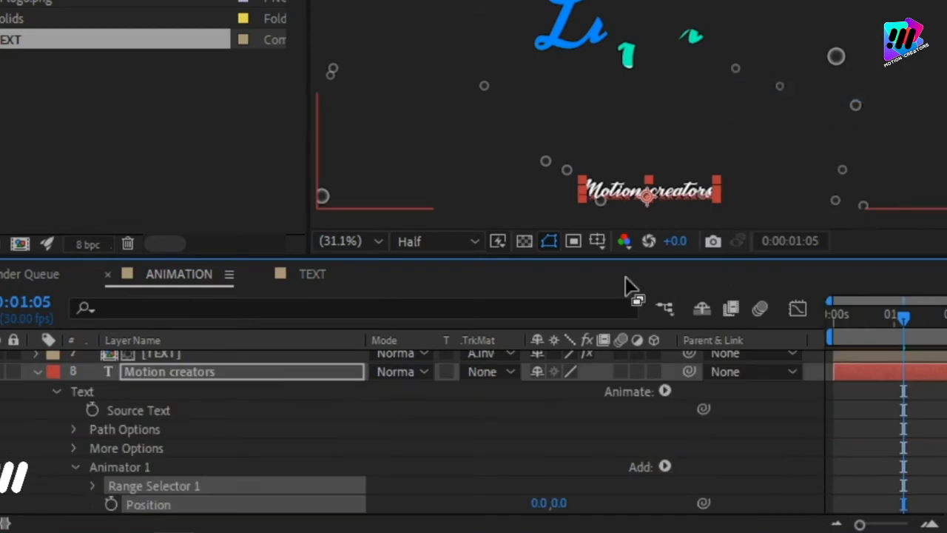
pyautogui.click(665, 467)
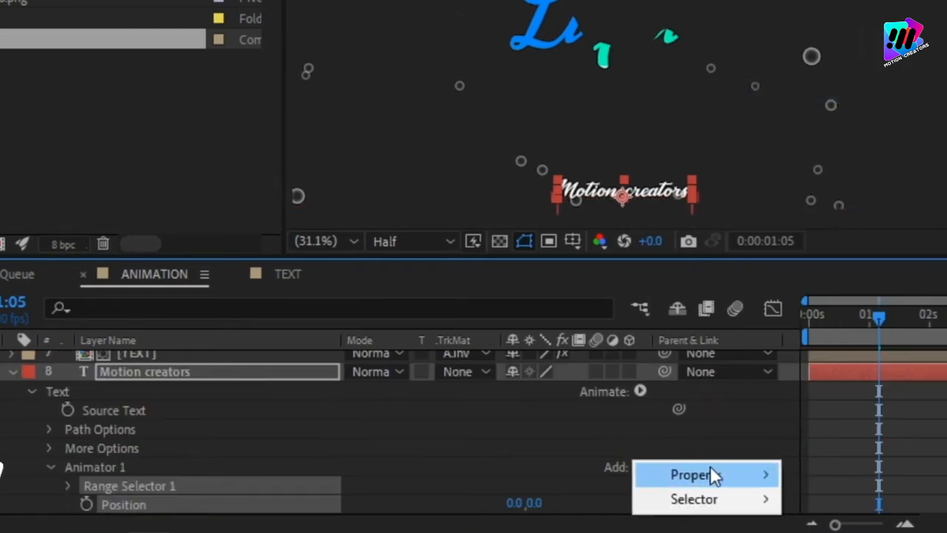
pyautogui.moveTo(712, 475)
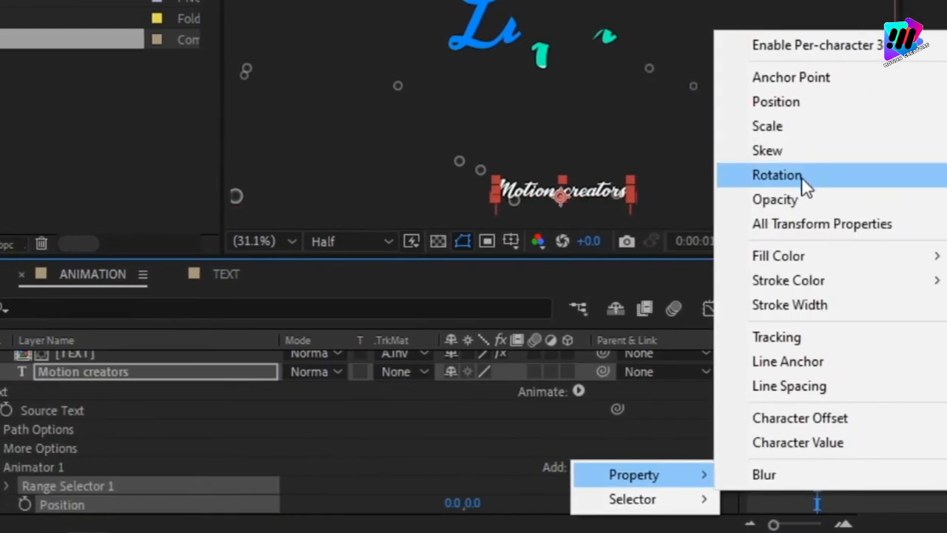
pyautogui.click(790, 197)
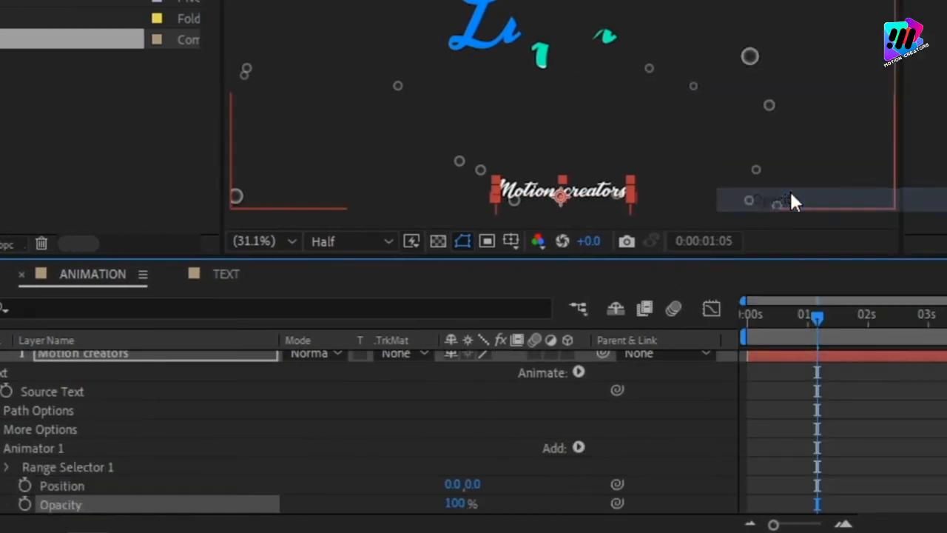
# Set the text animator's Position to 0.0, 40.0 and its Opacity to 0%.
pyautogui.click(472, 484)
pyautogui.write('40')
pyautogui.press('Return')
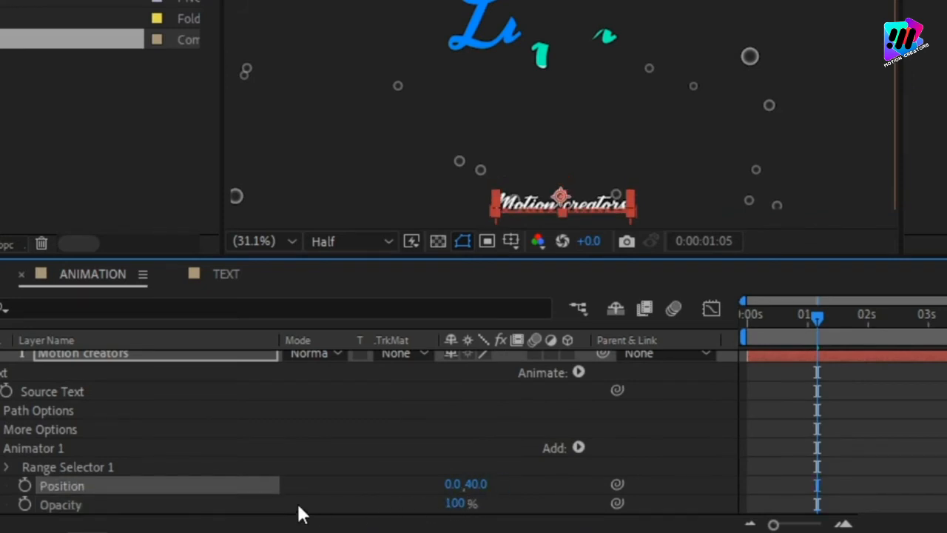
pyautogui.moveTo(450, 503); pyautogui.dragTo(109, 497)
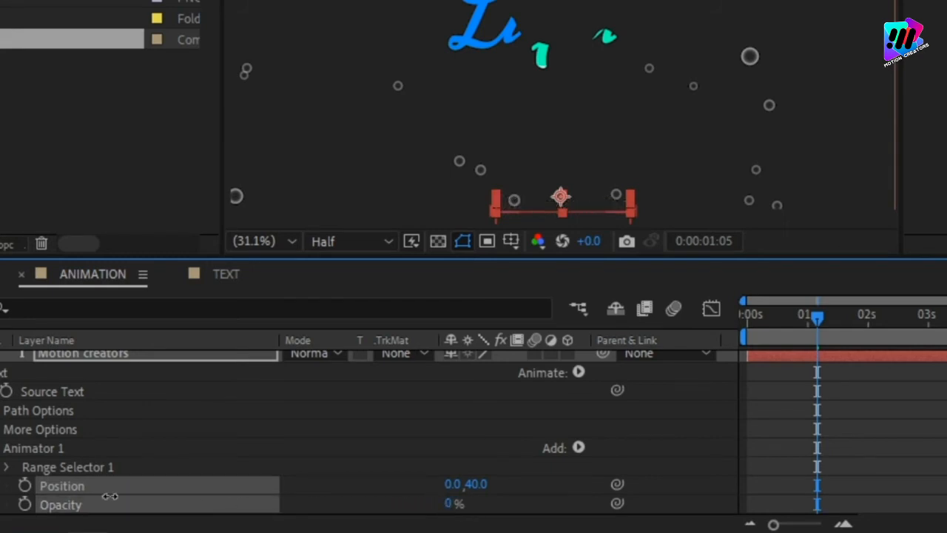
# Keyframe Range Selector 1's Offset on the "Motion creators" text from -100% at 0:00:03:00 to 100% at 0:00:04:00.
pyautogui.click(8, 468)
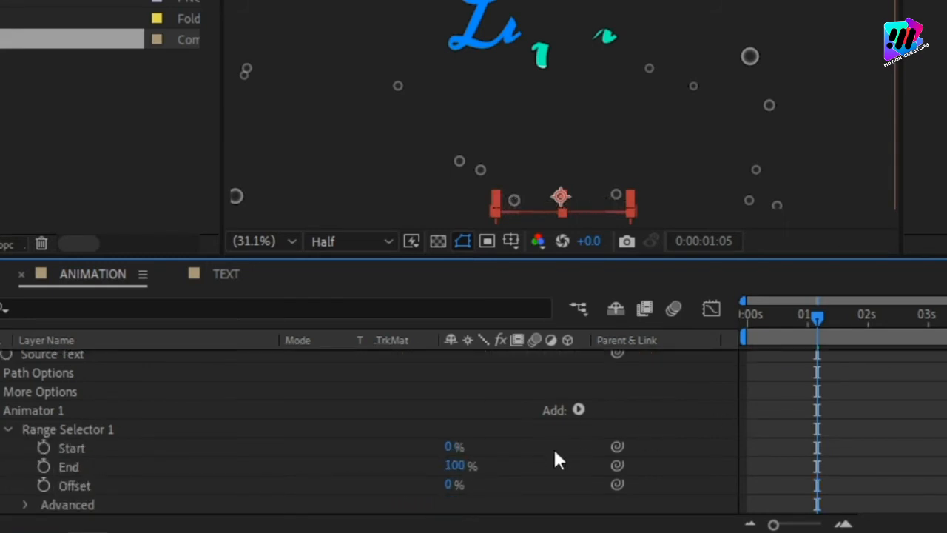
pyautogui.moveTo(450, 490); pyautogui.dragTo(161, 466)
pyautogui.click(44, 485)
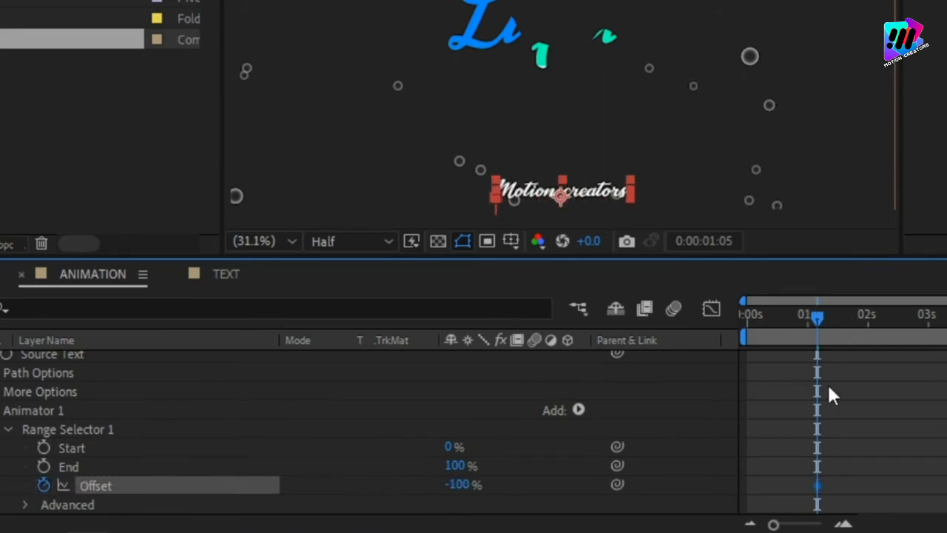
pyautogui.hotkey('ctrl', 'z')
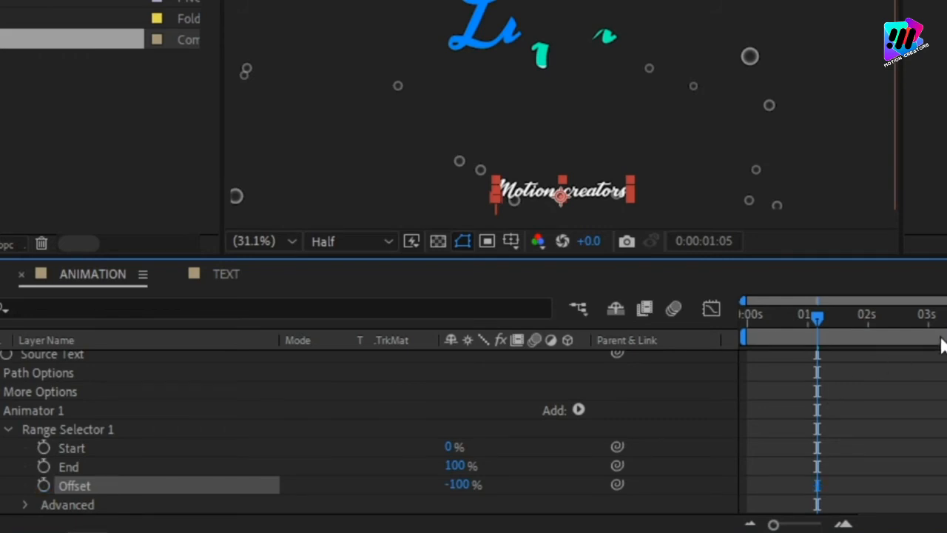
pyautogui.press('End')
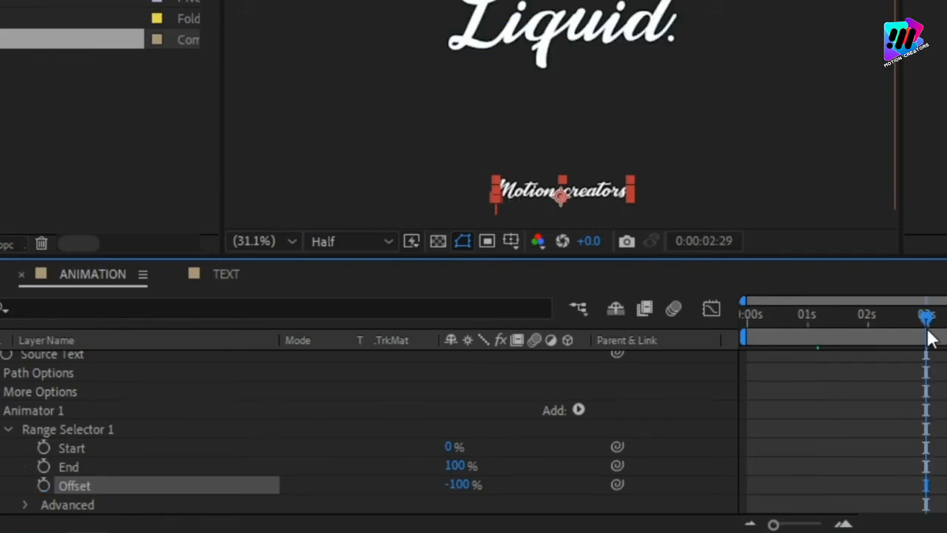
pyautogui.moveTo(928, 329); pyautogui.dragTo(930, 331)
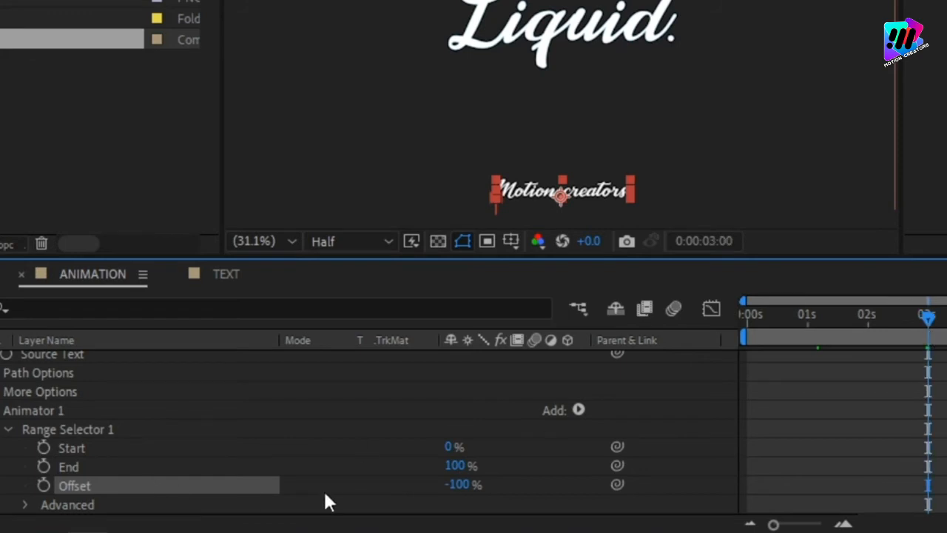
pyautogui.click(45, 487)
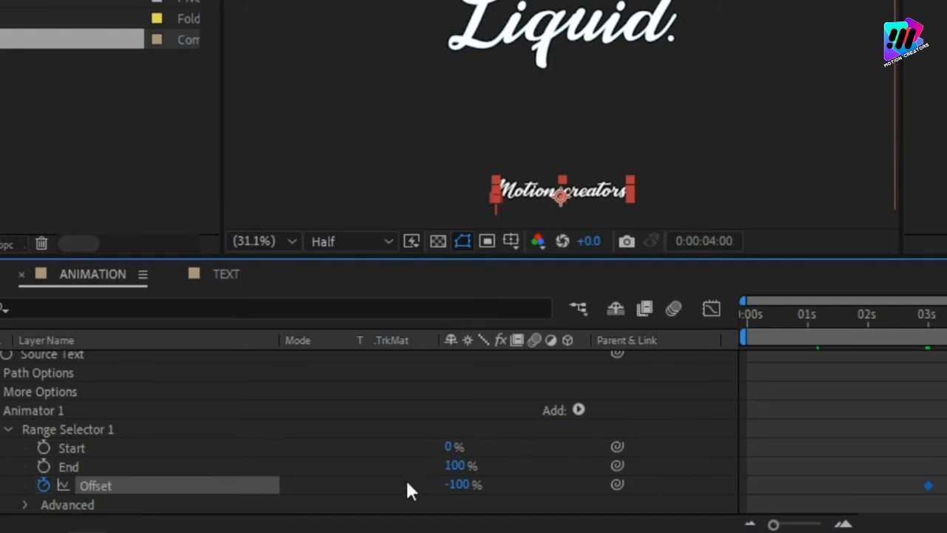
pyautogui.moveTo(473, 484); pyautogui.dragTo(782, 480)
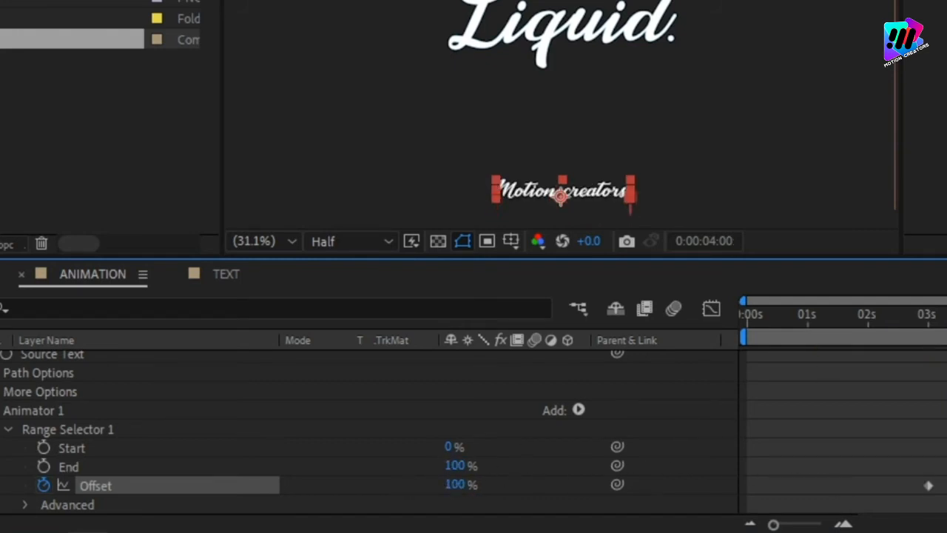
# In the range selector's Advanced settings, set Shape to Ramp Up, Ease High to 40% and Ease Low to 70%.
pyautogui.click(28, 500)
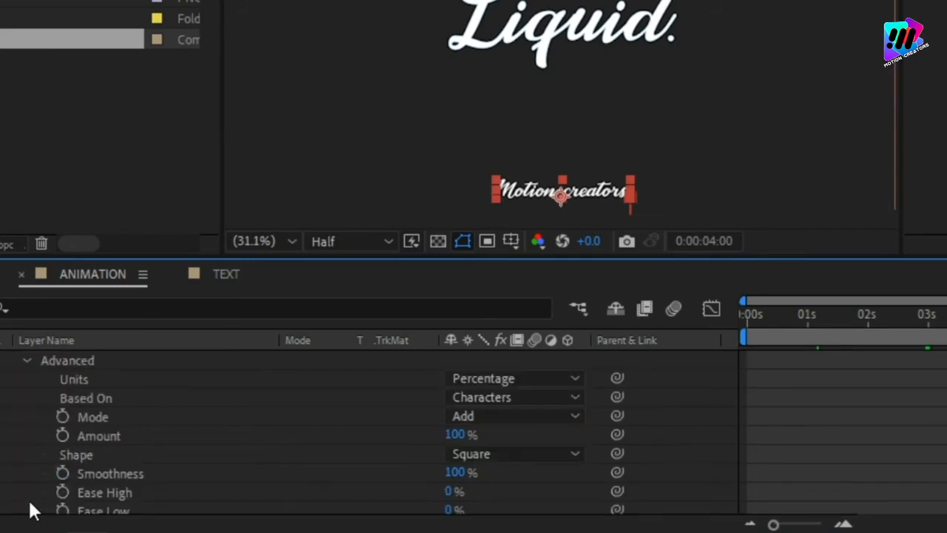
pyautogui.click(478, 458)
pyautogui.click(503, 334)
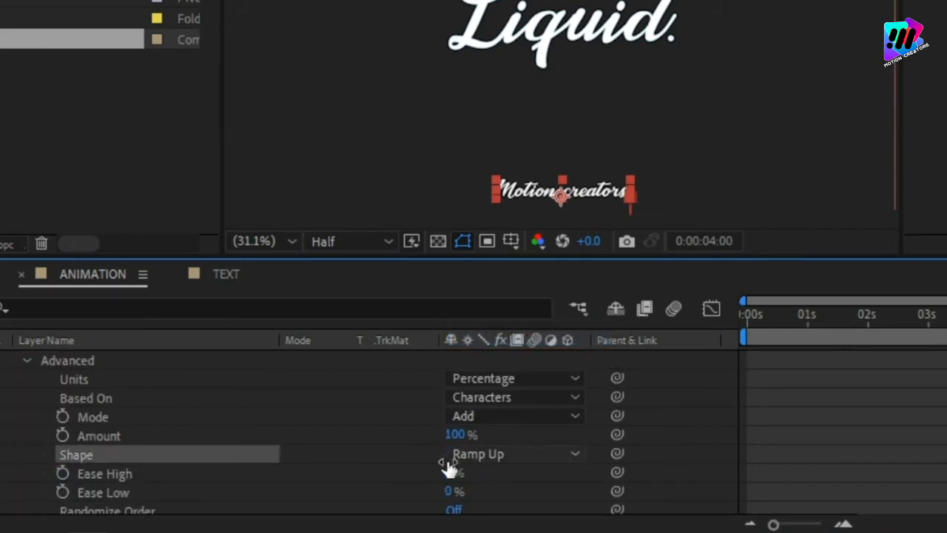
pyautogui.click(448, 472)
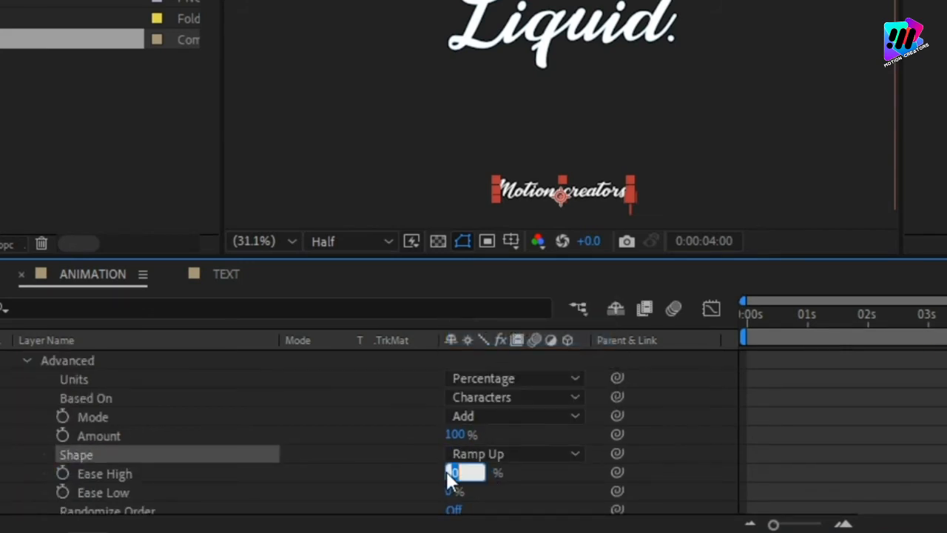
pyautogui.write('40')
pyautogui.press('Return')
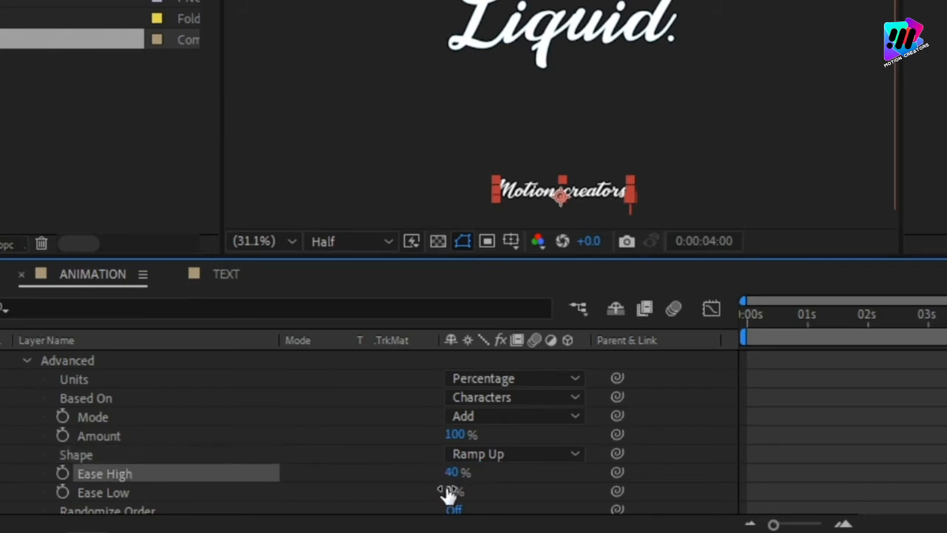
pyautogui.click(448, 491)
pyautogui.write('7')
pyautogui.press('Return')
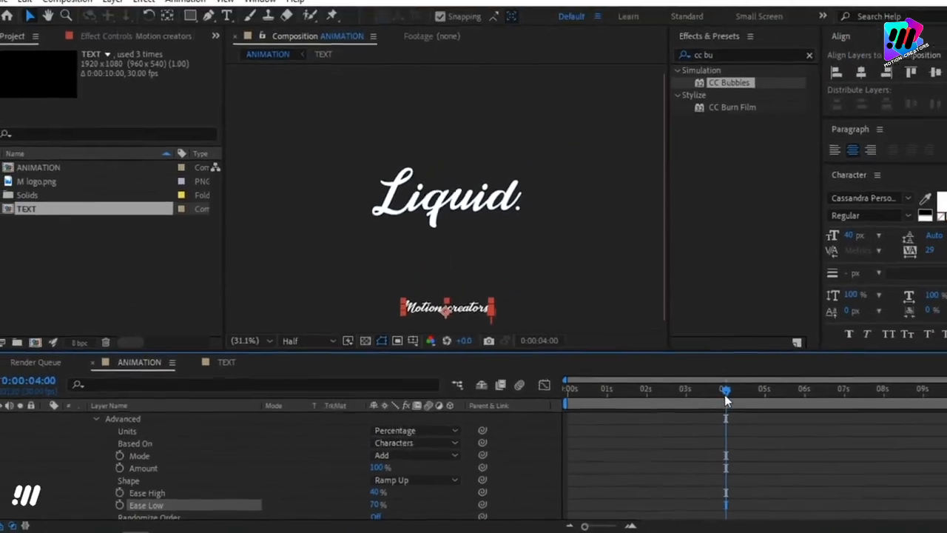
# Collapse the "Motion creators" layer's properties and play the composition from the start to check the subtitle animation.
pyautogui.moveTo(725, 400); pyautogui.dragTo(690, 395)
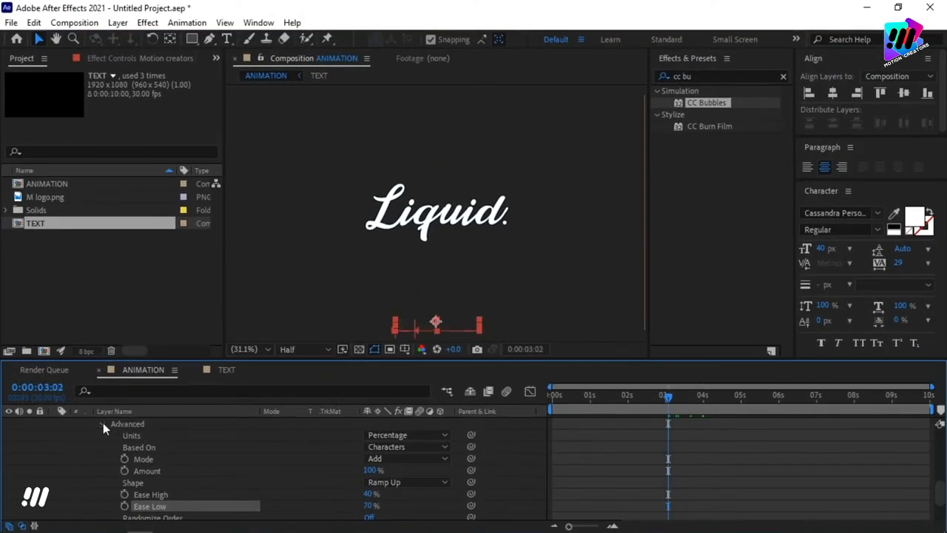
pyautogui.click(103, 424)
pyautogui.click(92, 420)
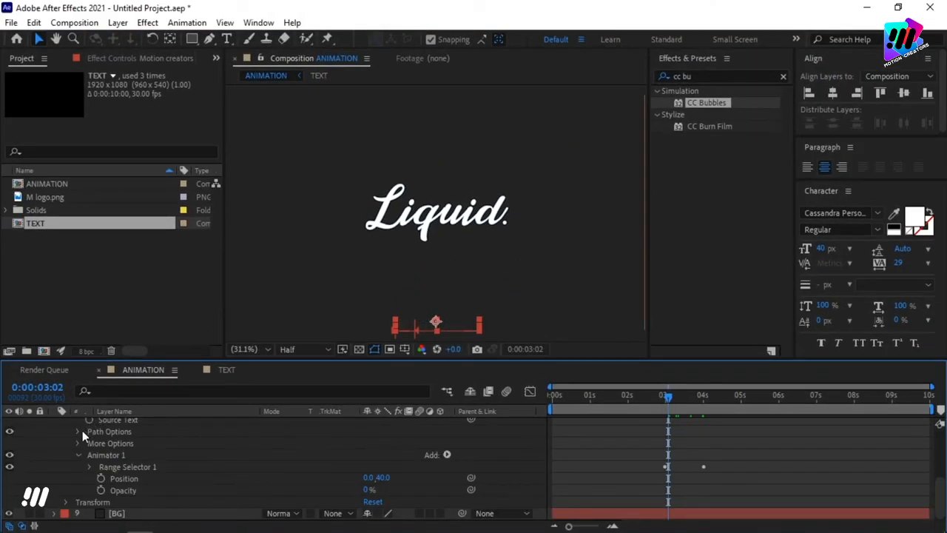
pyautogui.click(80, 457)
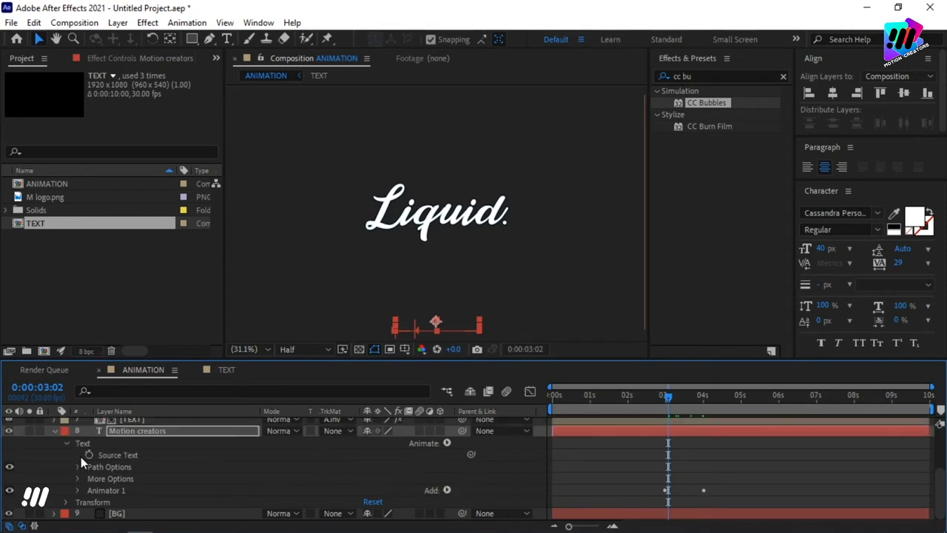
pyautogui.click(54, 429)
pyautogui.press('Home')
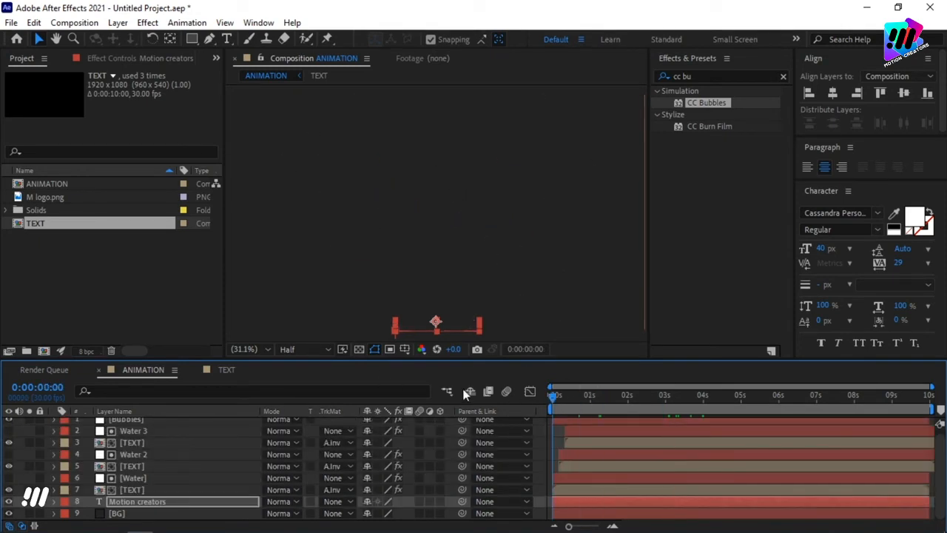
pyautogui.press('space')
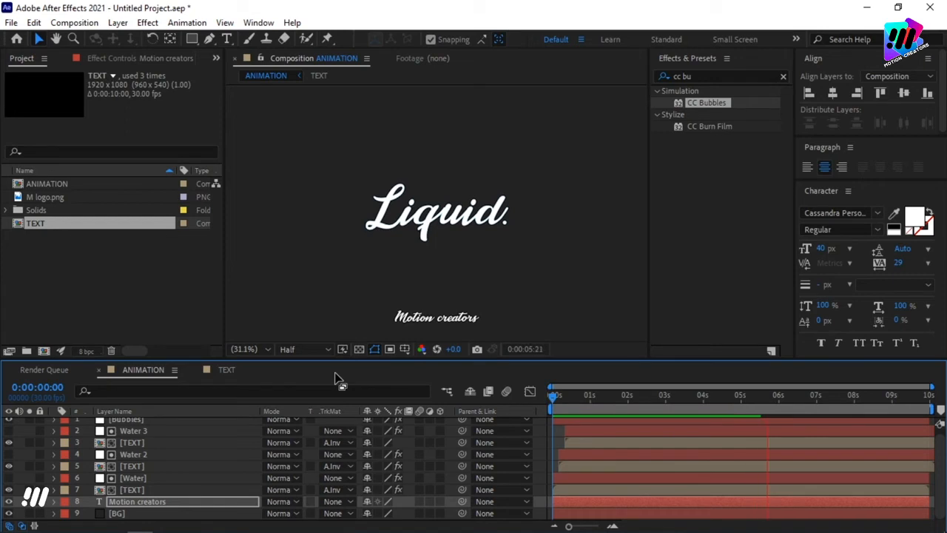
pyautogui.press('space')
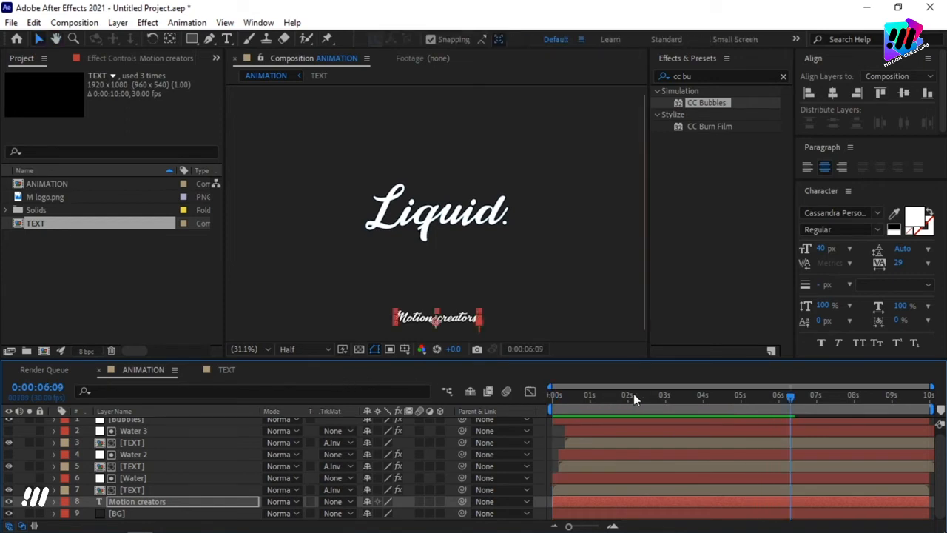
pyautogui.moveTo(633, 394); pyautogui.dragTo(613, 398)
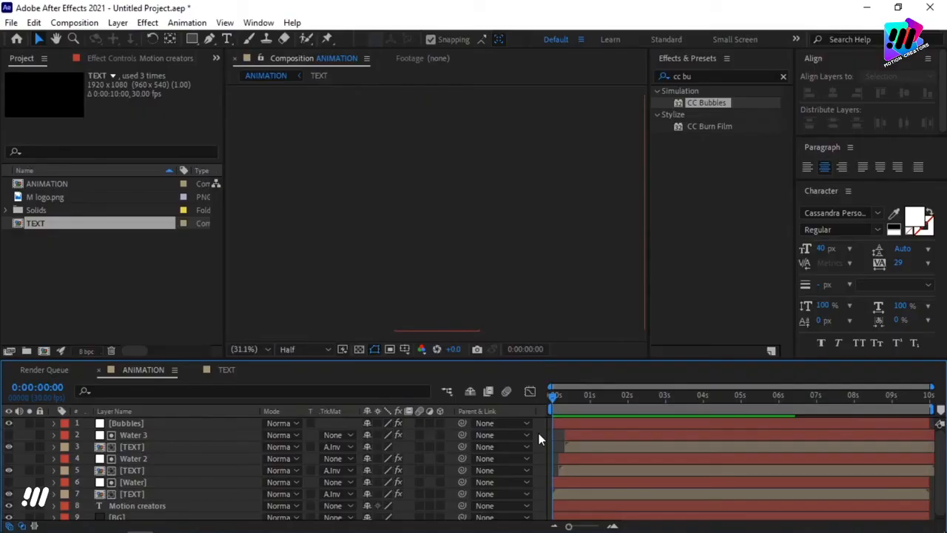
# Create a white (#FFFFFF) 1920 x 1080 px solid named TRANSITION at the start of the ANIMATION composition.
pyautogui.hotkey('ctrl', 'y')
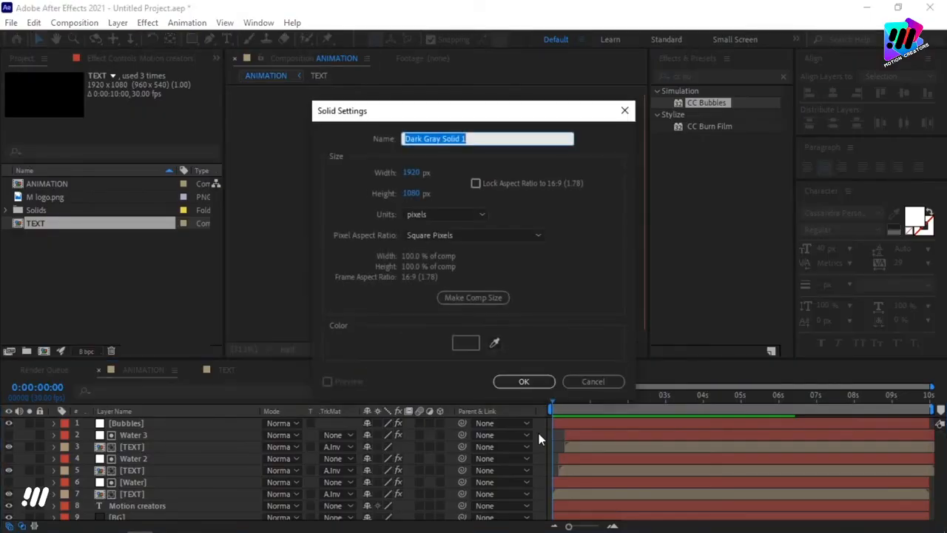
pyautogui.press('BackSpace')
pyautogui.write('BG')
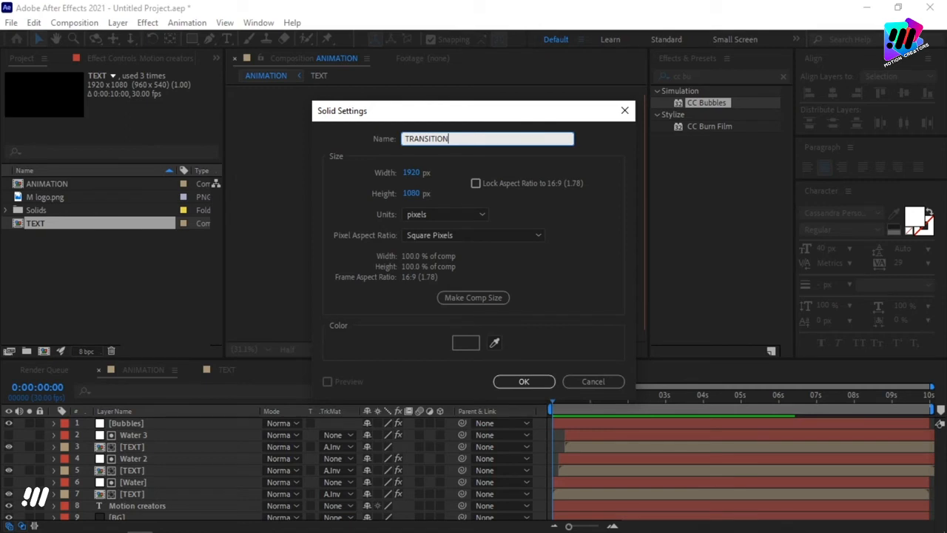
pyautogui.click(466, 342)
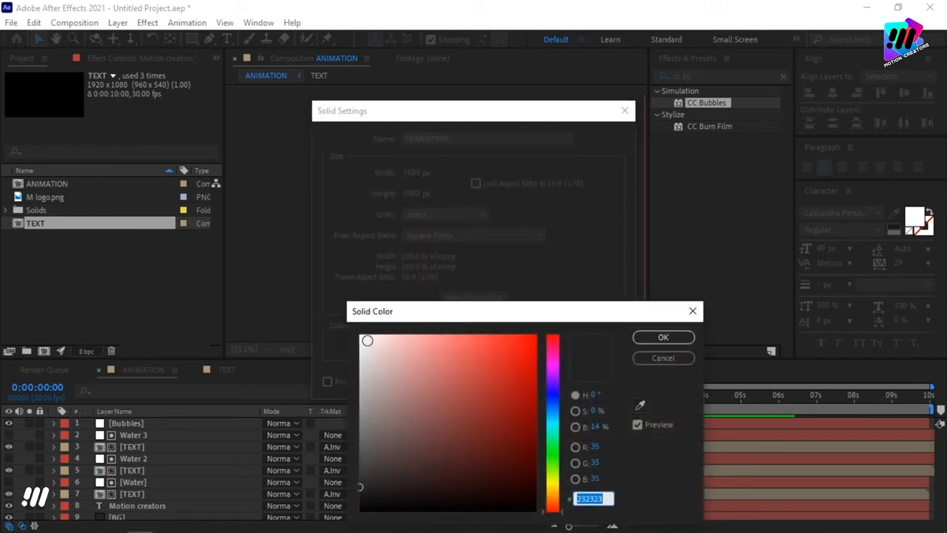
pyautogui.moveTo(367, 340); pyautogui.dragTo(282, 304)
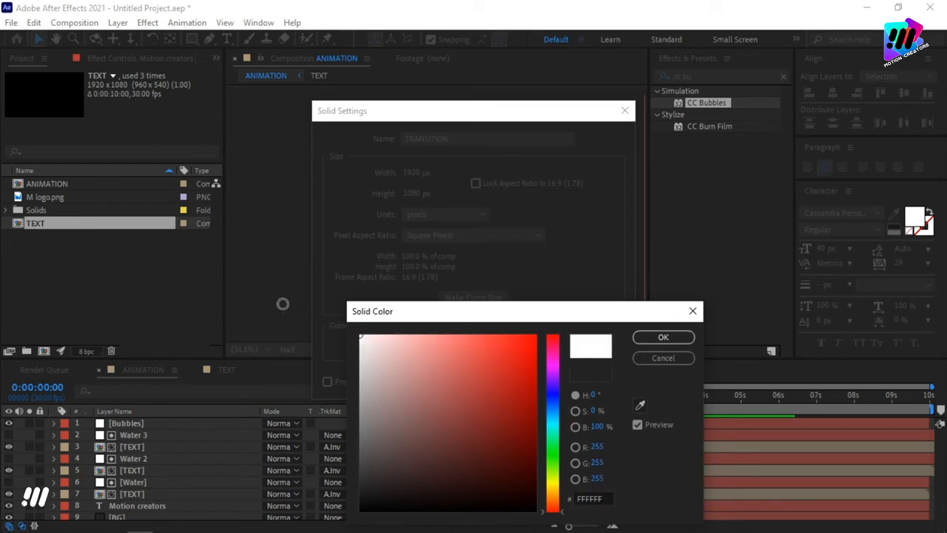
pyautogui.click(646, 338)
pyautogui.click(526, 384)
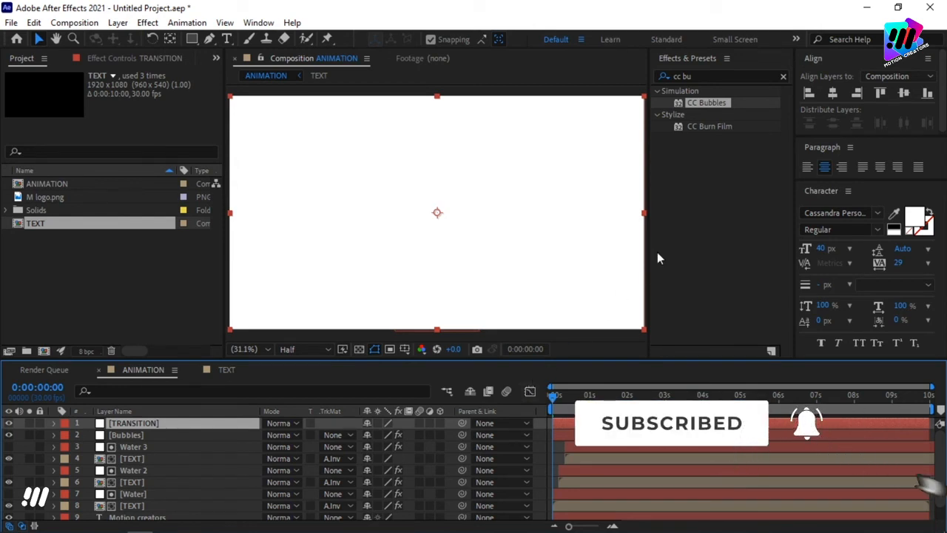
# Copy the Linear Wipe and Turbulent Displace effects from Water 3 onto the TRANSITION layer, and play the composition to check the wipe.
pyautogui.click(677, 75)
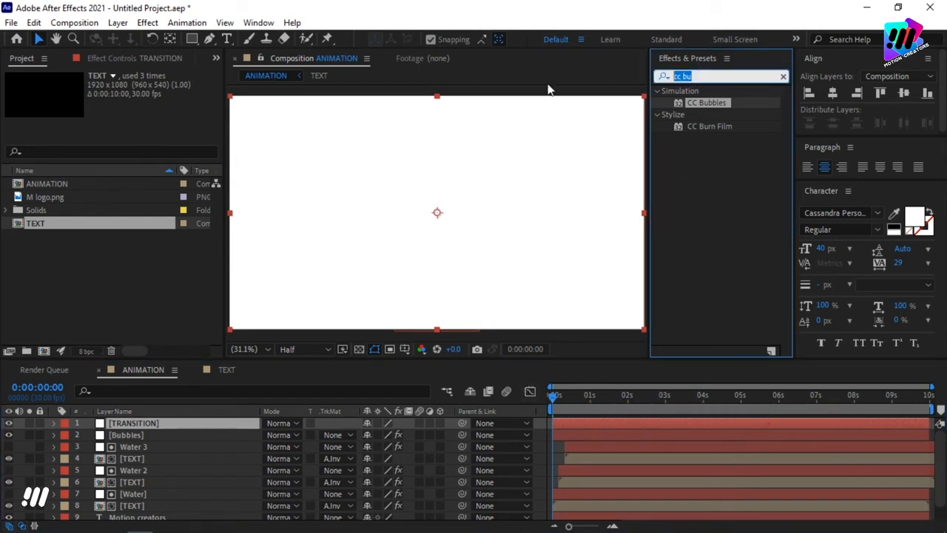
pyautogui.write('linear')
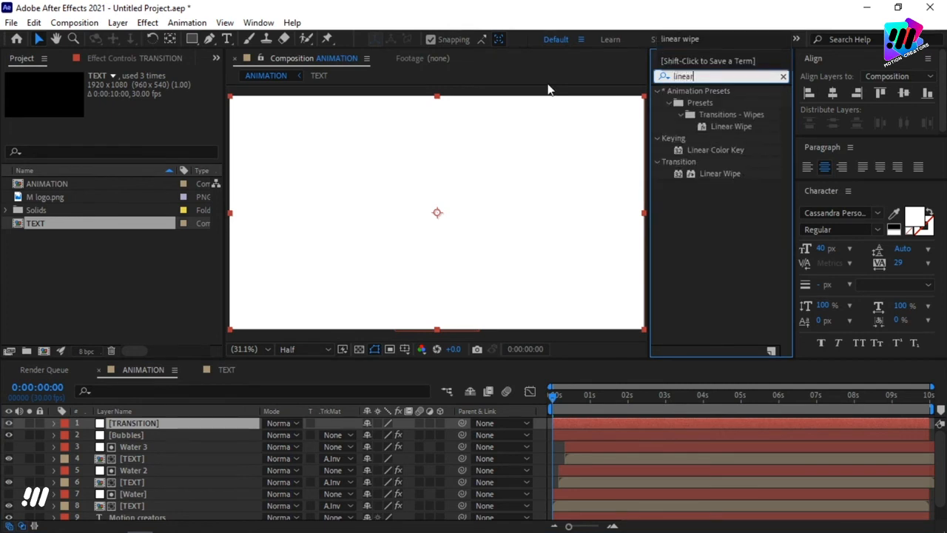
pyautogui.click(154, 455)
pyautogui.click(143, 446)
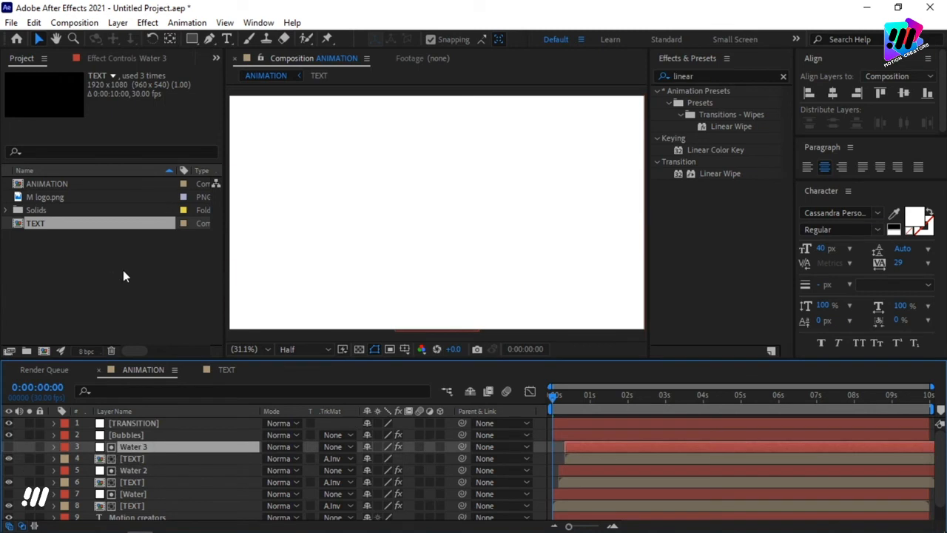
pyautogui.click(128, 60)
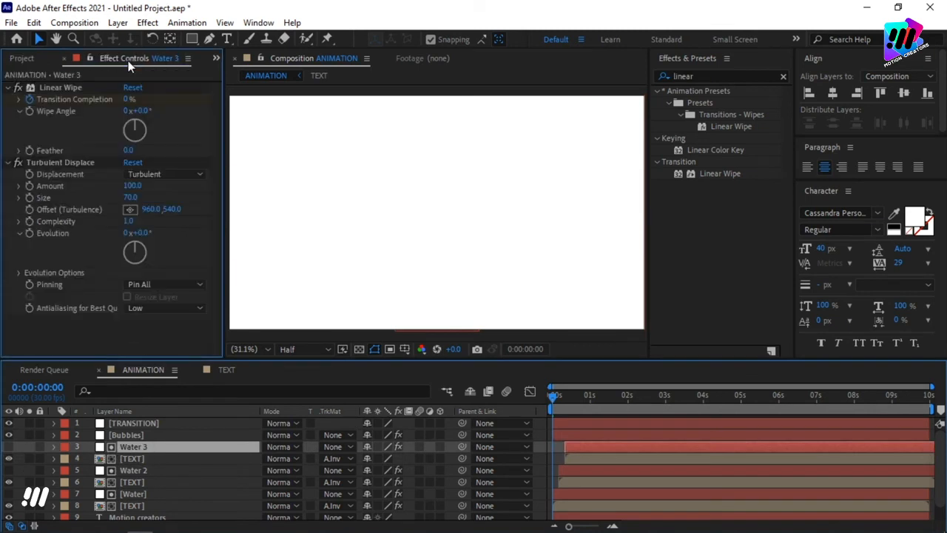
pyautogui.click(71, 88)
pyautogui.keyDown('ctrl'); pyautogui.click(65, 162); pyautogui.keyUp('ctrl')
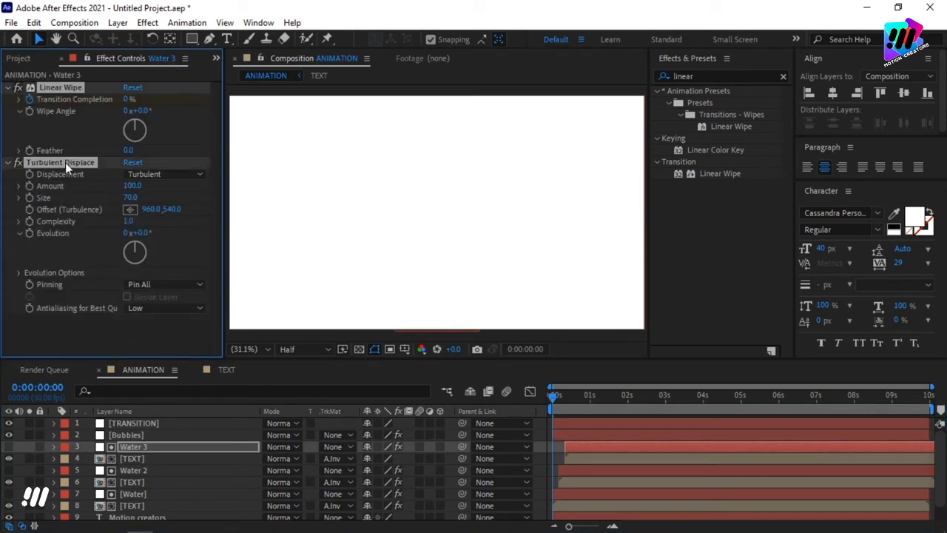
pyautogui.click(142, 425)
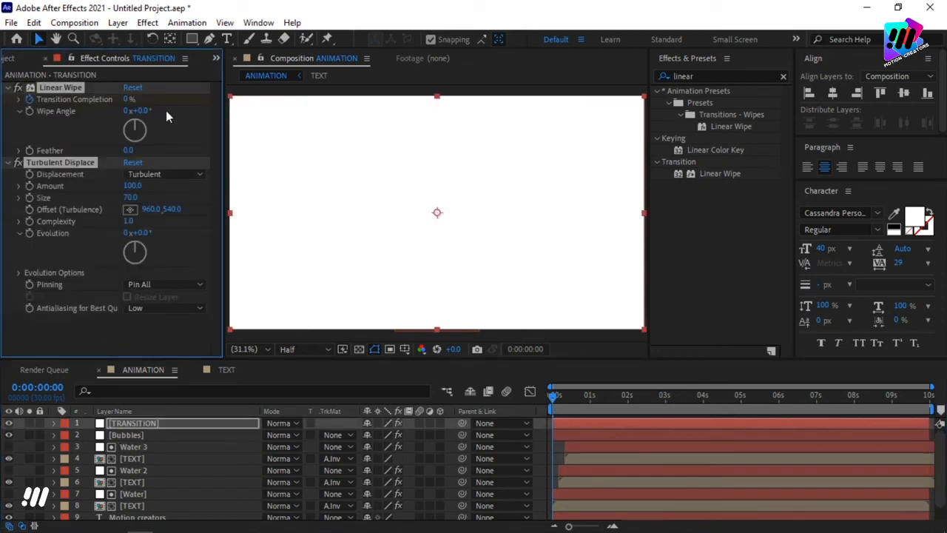
pyautogui.press('space')
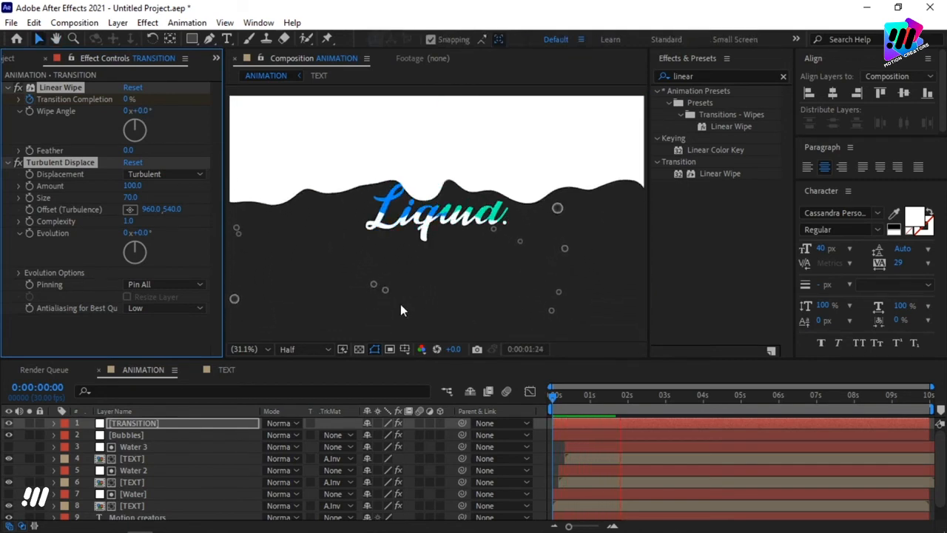
pyautogui.press('space')
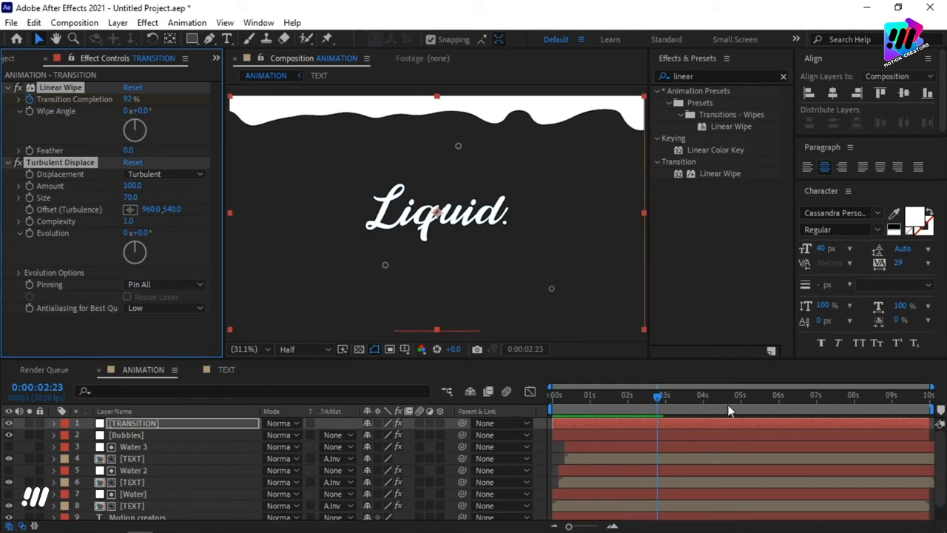
# Reveal TRANSITION's keyframes and move the 100% Transition Completion keyframe of its Linear Wipe to 0:00:01:00.
pyautogui.press('u')
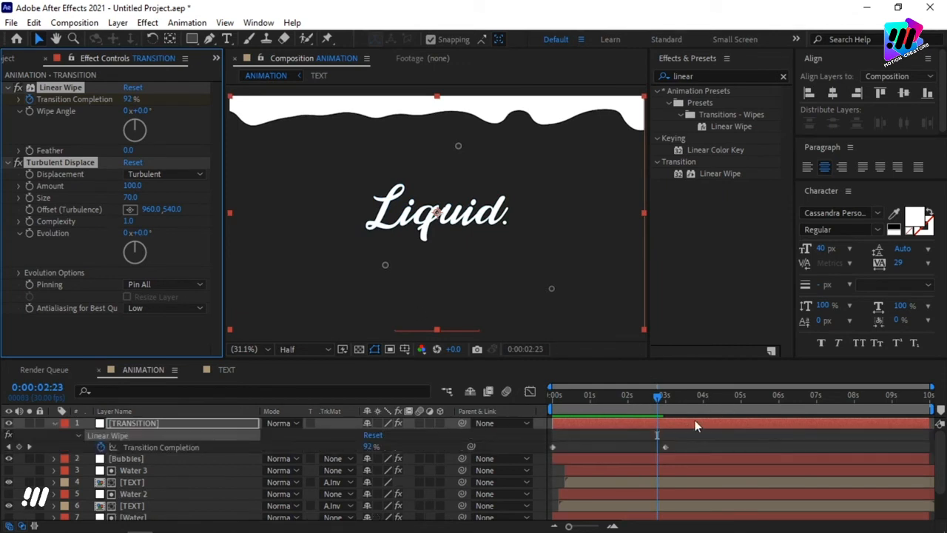
pyautogui.click(591, 395)
pyautogui.click(591, 397)
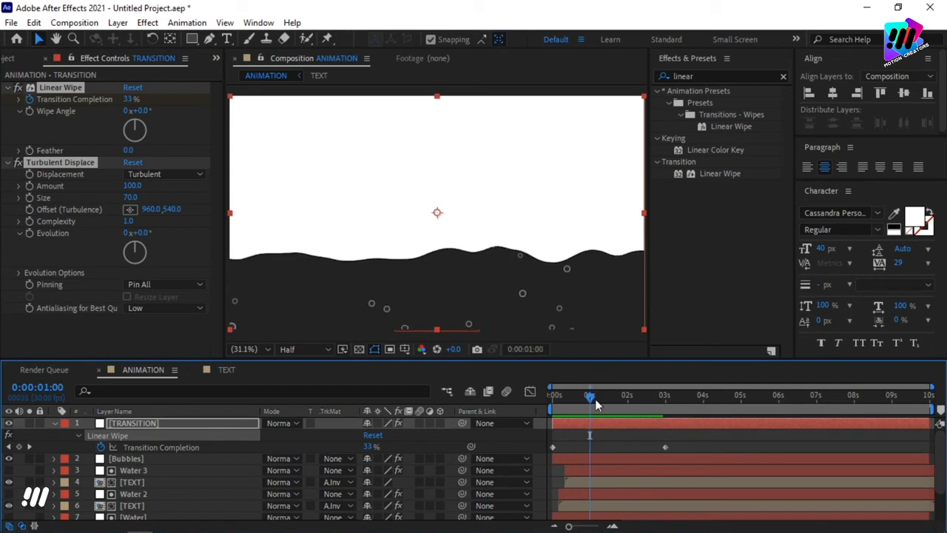
pyautogui.moveTo(667, 448); pyautogui.dragTo(590, 453)
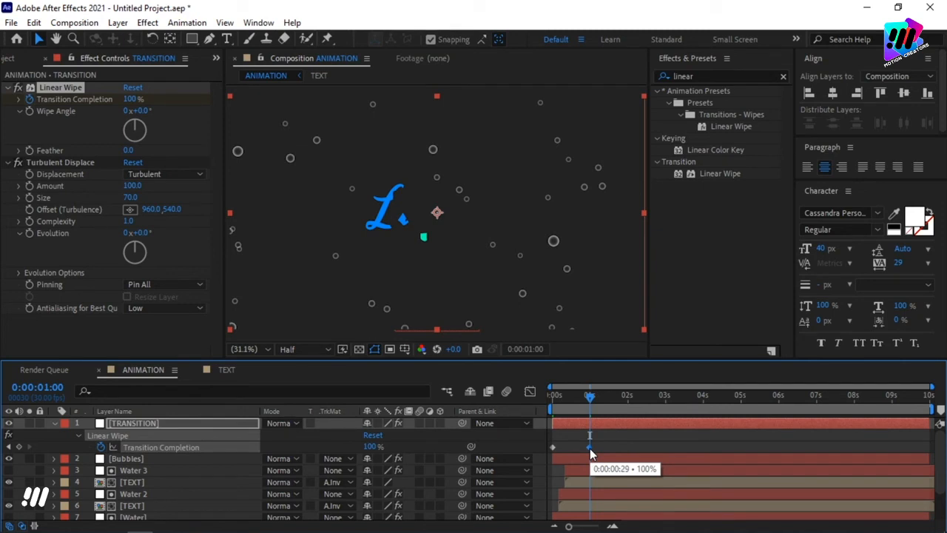
pyautogui.moveTo(591, 454); pyautogui.dragTo(591, 454)
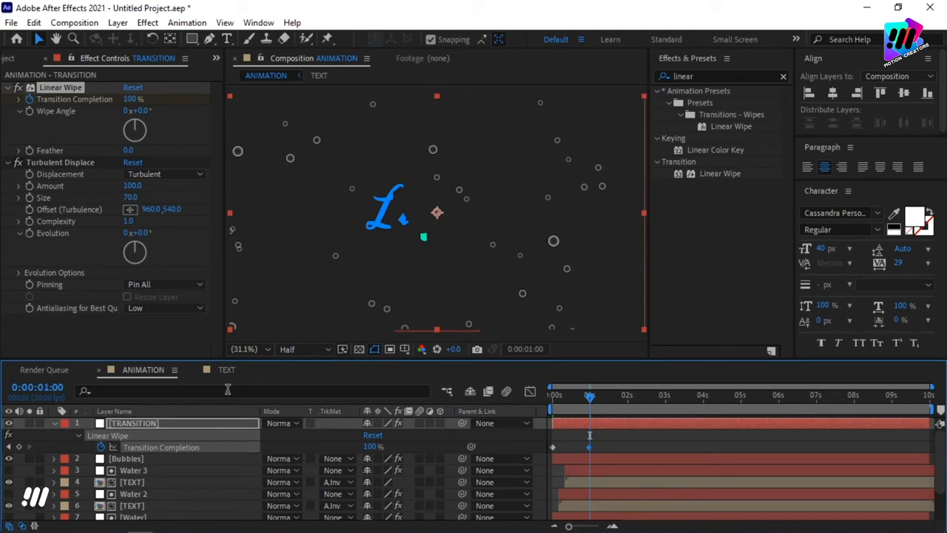
# Duplicate the TRANSITION layer and shift the upper copy slightly later in the timeline.
pyautogui.click(184, 423)
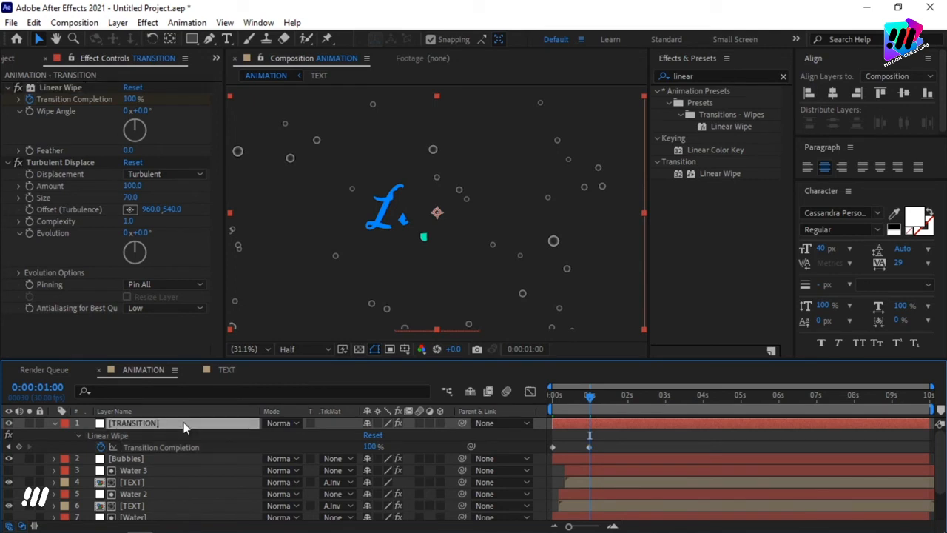
pyautogui.hotkey('ctrl', 'd')
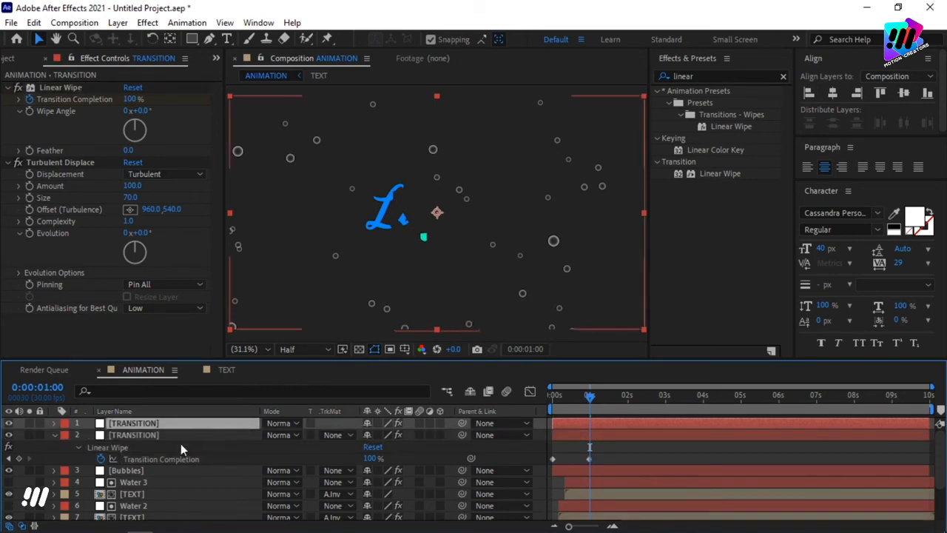
pyautogui.click(156, 438)
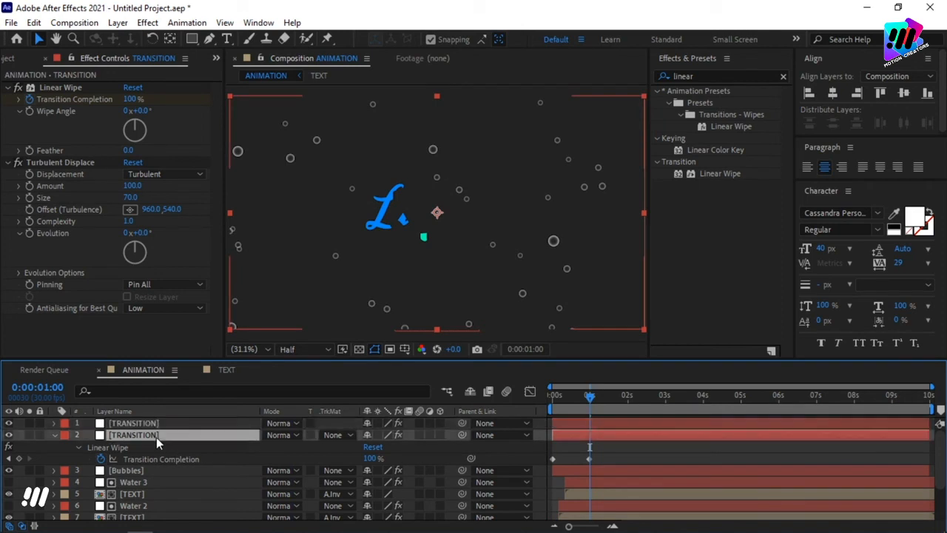
pyautogui.click(557, 426)
pyautogui.moveTo(557, 426); pyautogui.dragTo(559, 426)
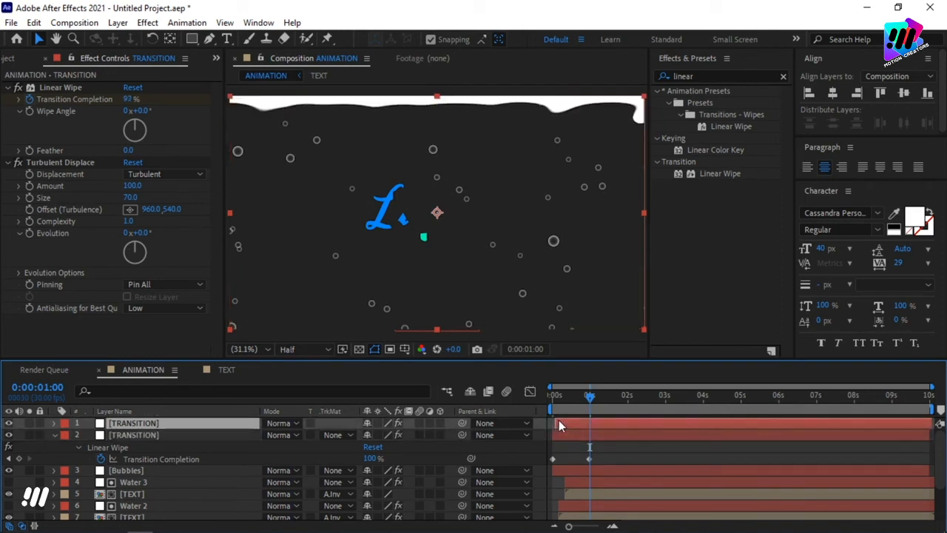
# Find the Fill effect and apply it to the lower TRANSITION layer.
pyautogui.click(565, 436)
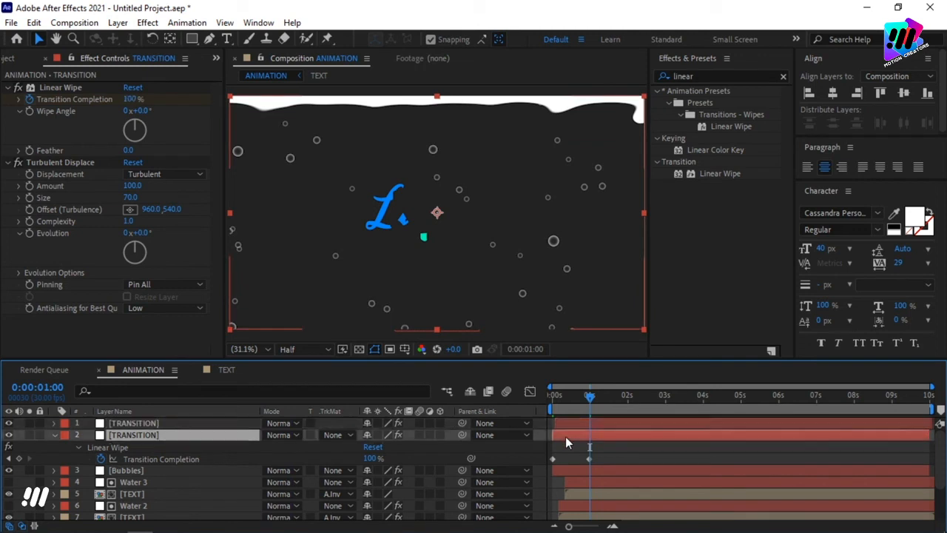
pyautogui.click(699, 75)
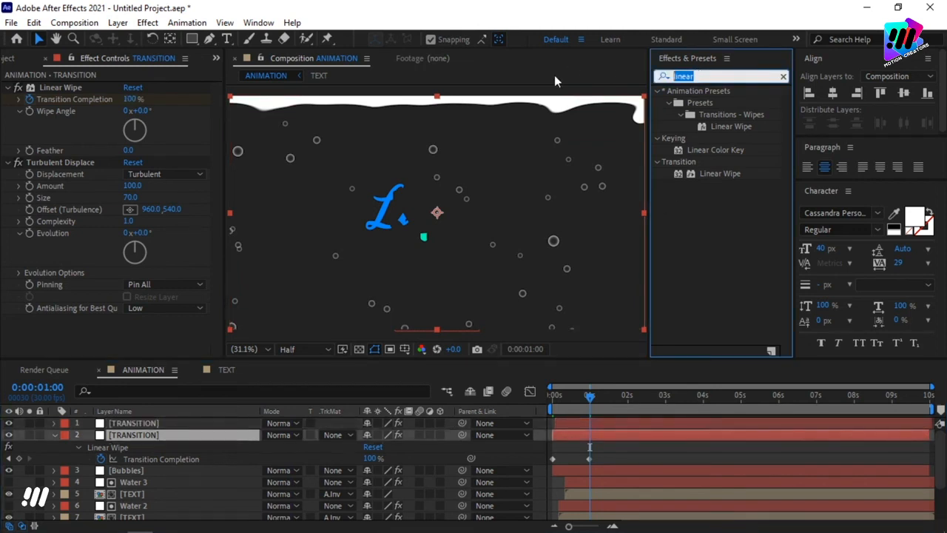
pyautogui.write('fill')
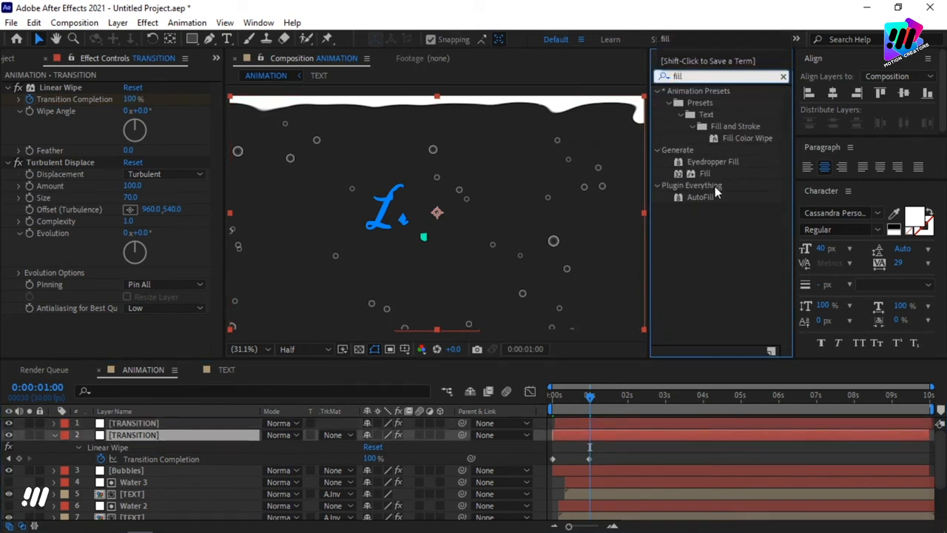
pyautogui.moveTo(706, 174); pyautogui.dragTo(591, 437)
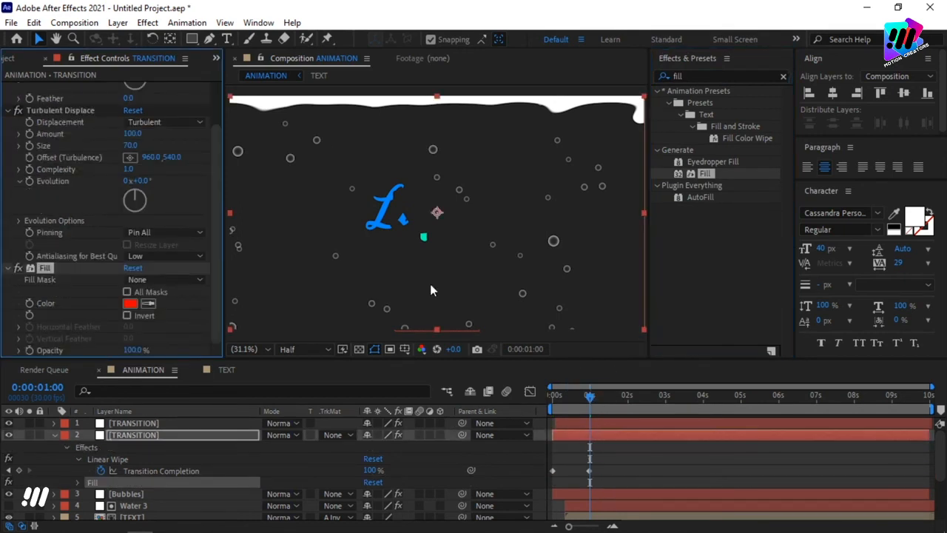
# Shift the upper TRANSITION layer slightly earlier so the filled copy edges the white liquid, and check it at the first frame.
pyautogui.click(558, 399)
pyautogui.moveTo(559, 403); pyautogui.dragTo(573, 418)
pyautogui.click(578, 422)
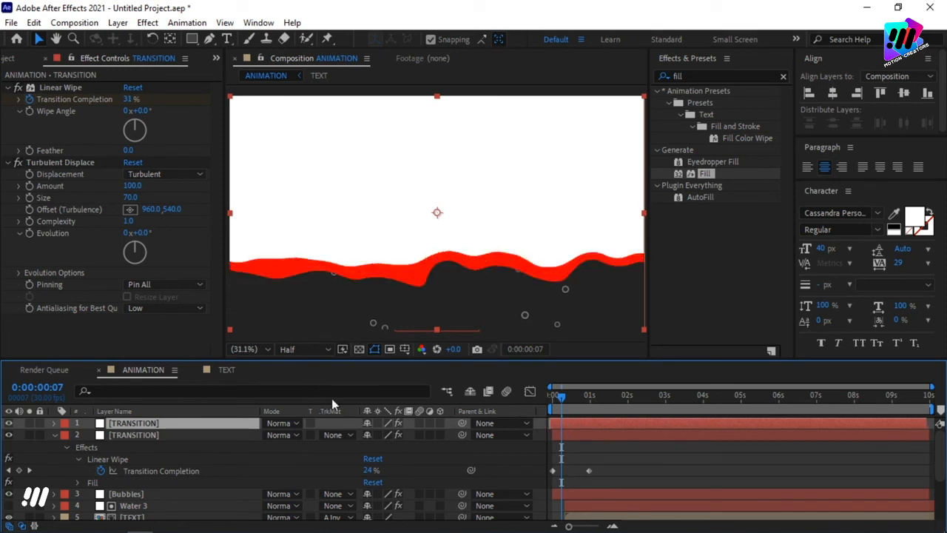
pyautogui.click(612, 526)
pyautogui.click(612, 526)
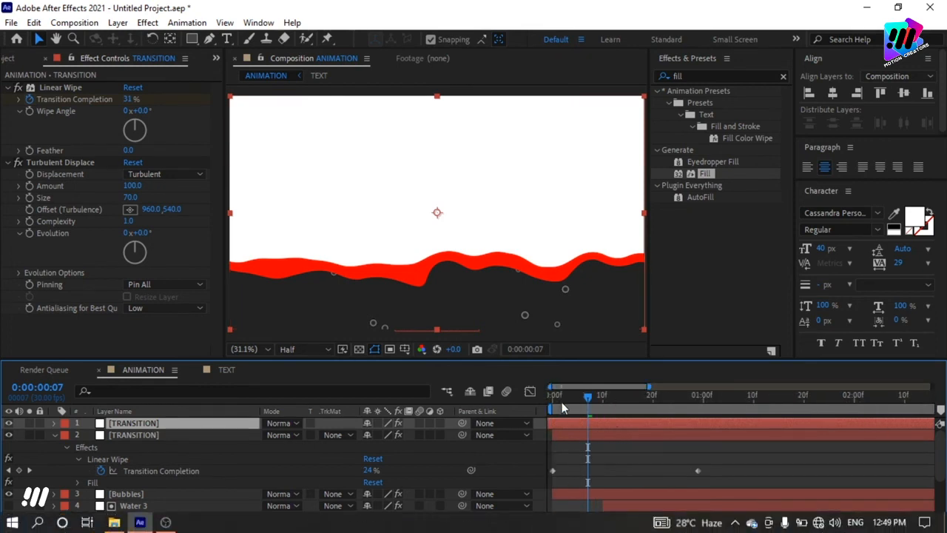
pyautogui.moveTo(561, 404); pyautogui.dragTo(548, 406)
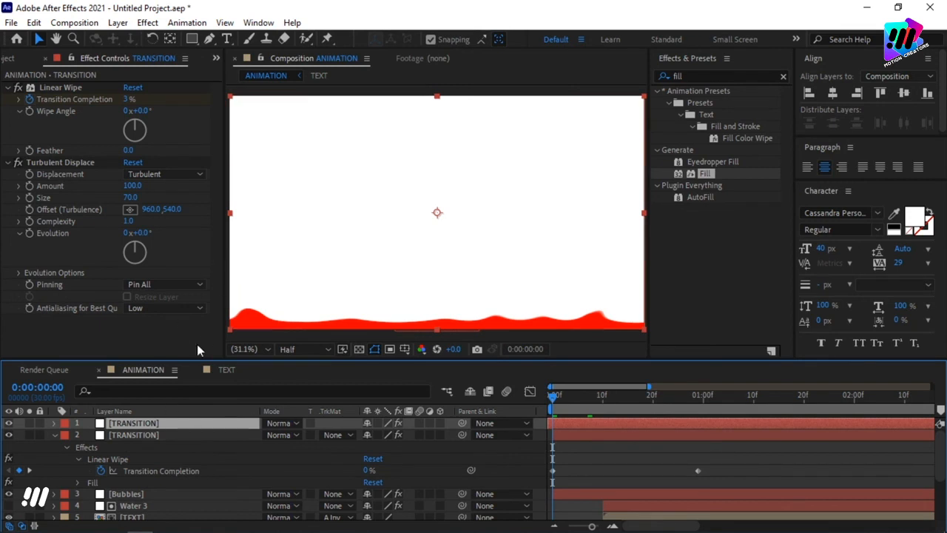
# Set the lower TRANSITION layer's Fill colour to green (#00FF8A) and play the composition to check the transition.
pyautogui.click(153, 435)
pyautogui.click(129, 355)
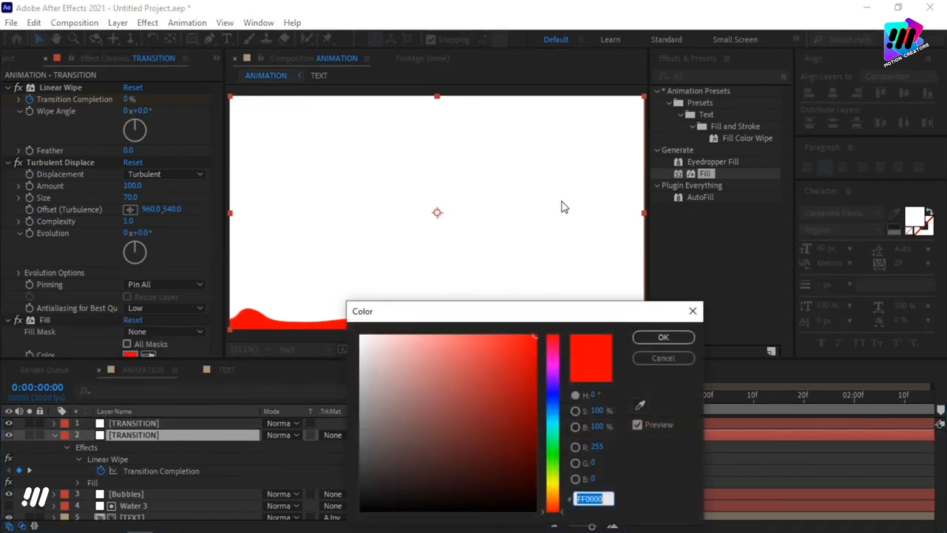
pyautogui.click(559, 435)
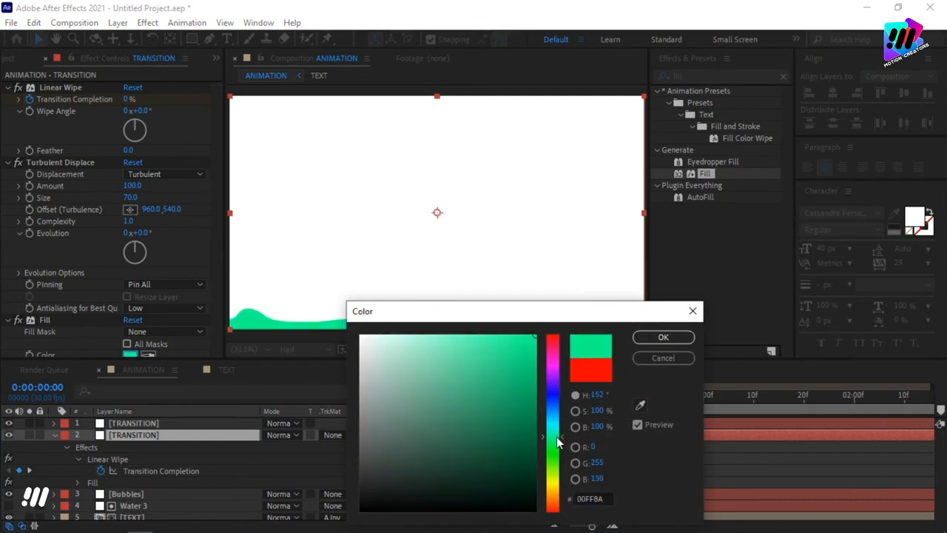
pyautogui.click(668, 338)
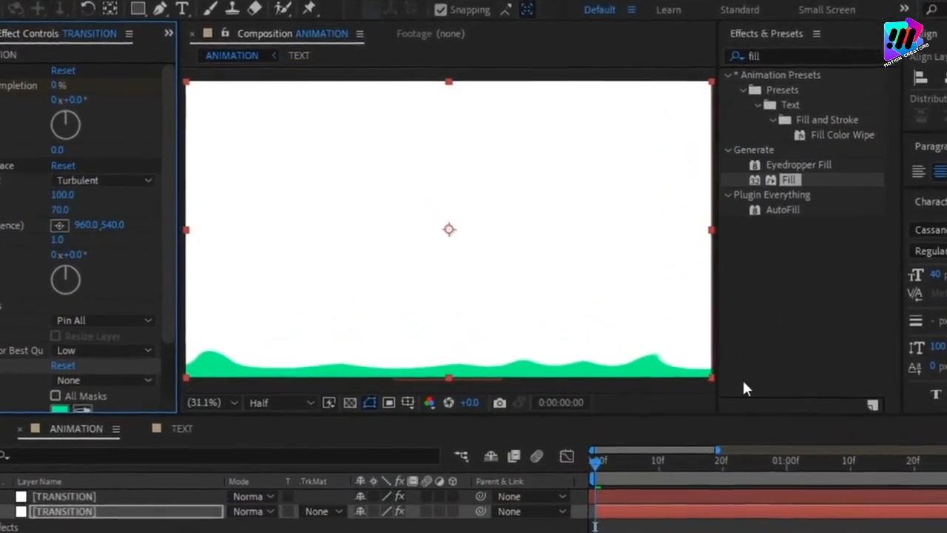
pyautogui.press('space')
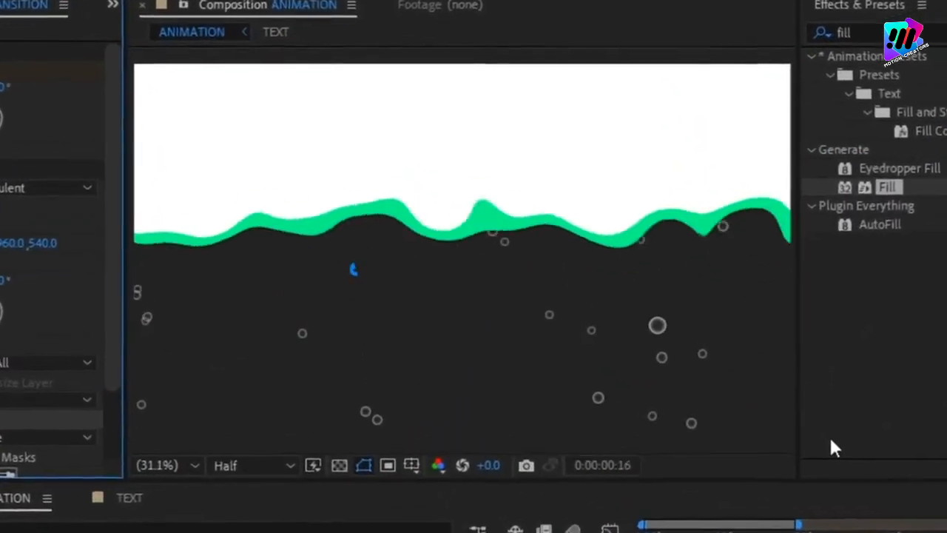